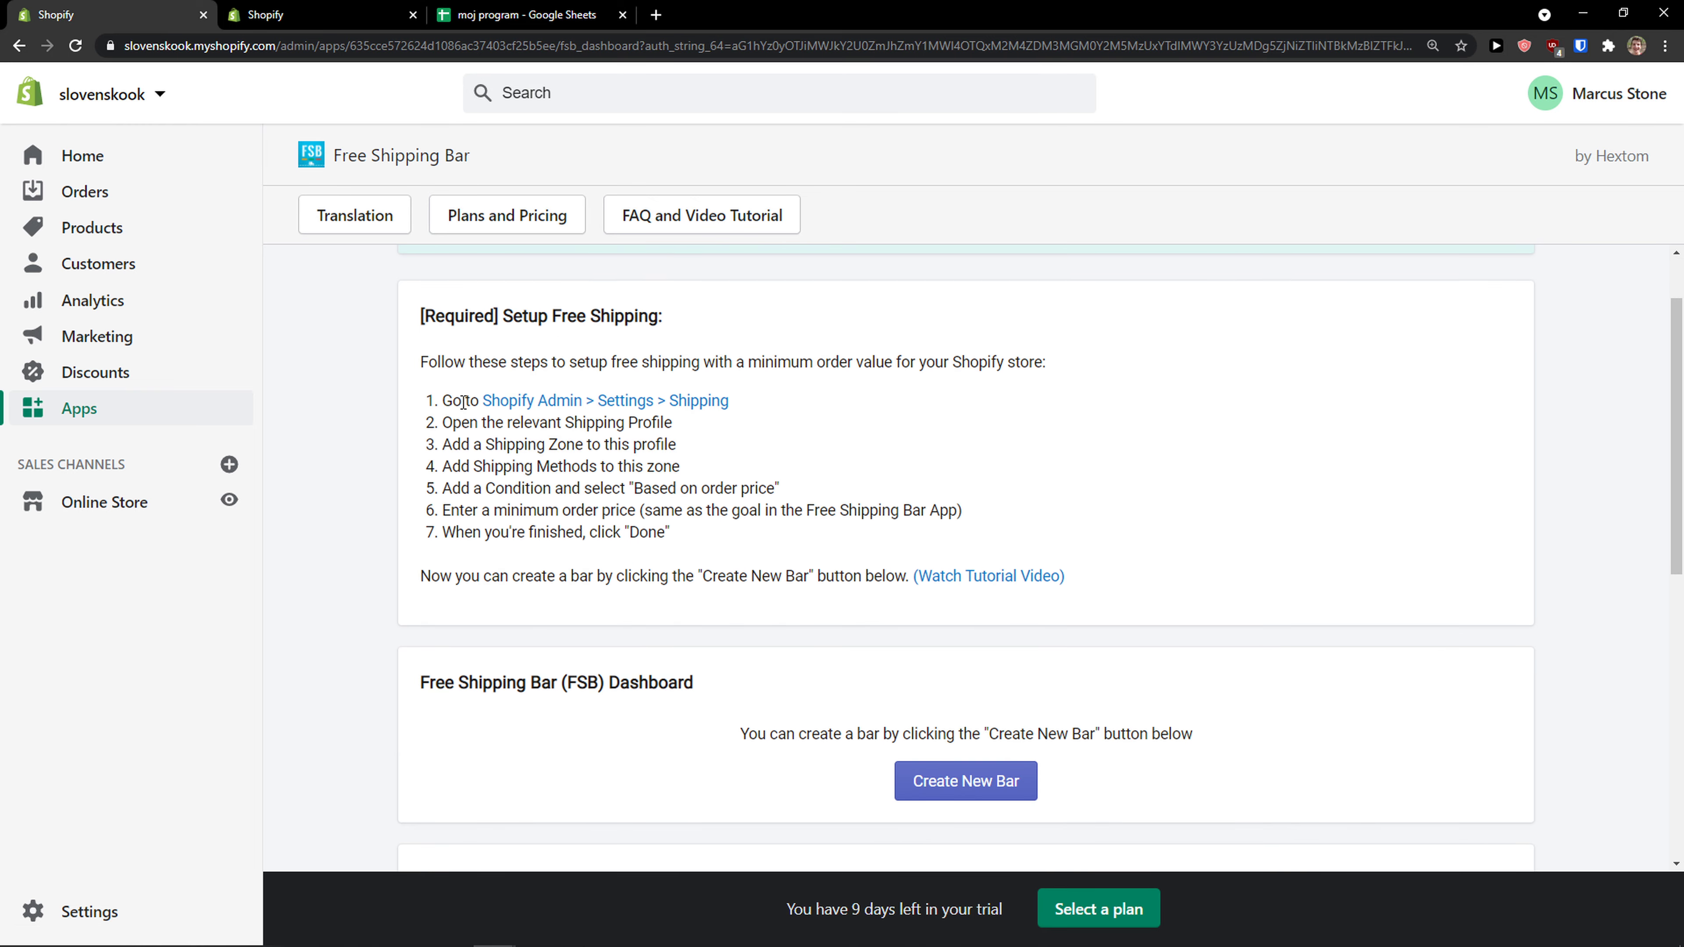
Step: Open the store's Shipping and delivery settings in a separate tab from the link in the free shipping setup instructions
middle_click(653, 409)
scroll(657, 412, down, 4)
scroll(661, 388, up, 2)
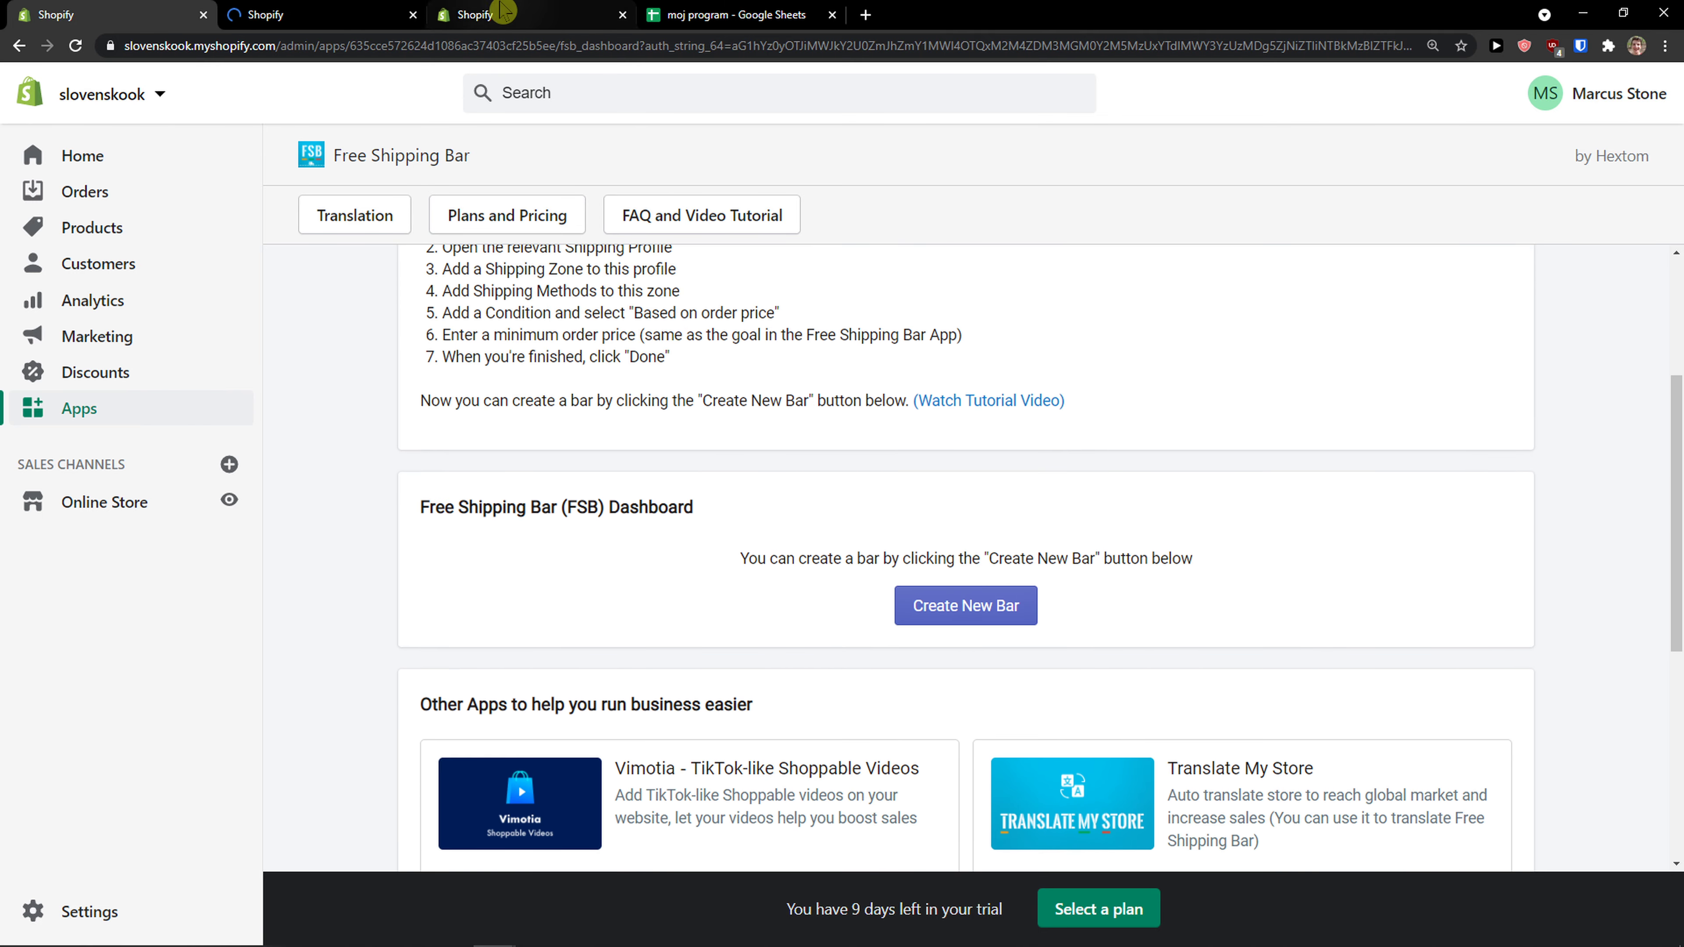
click(356, 12)
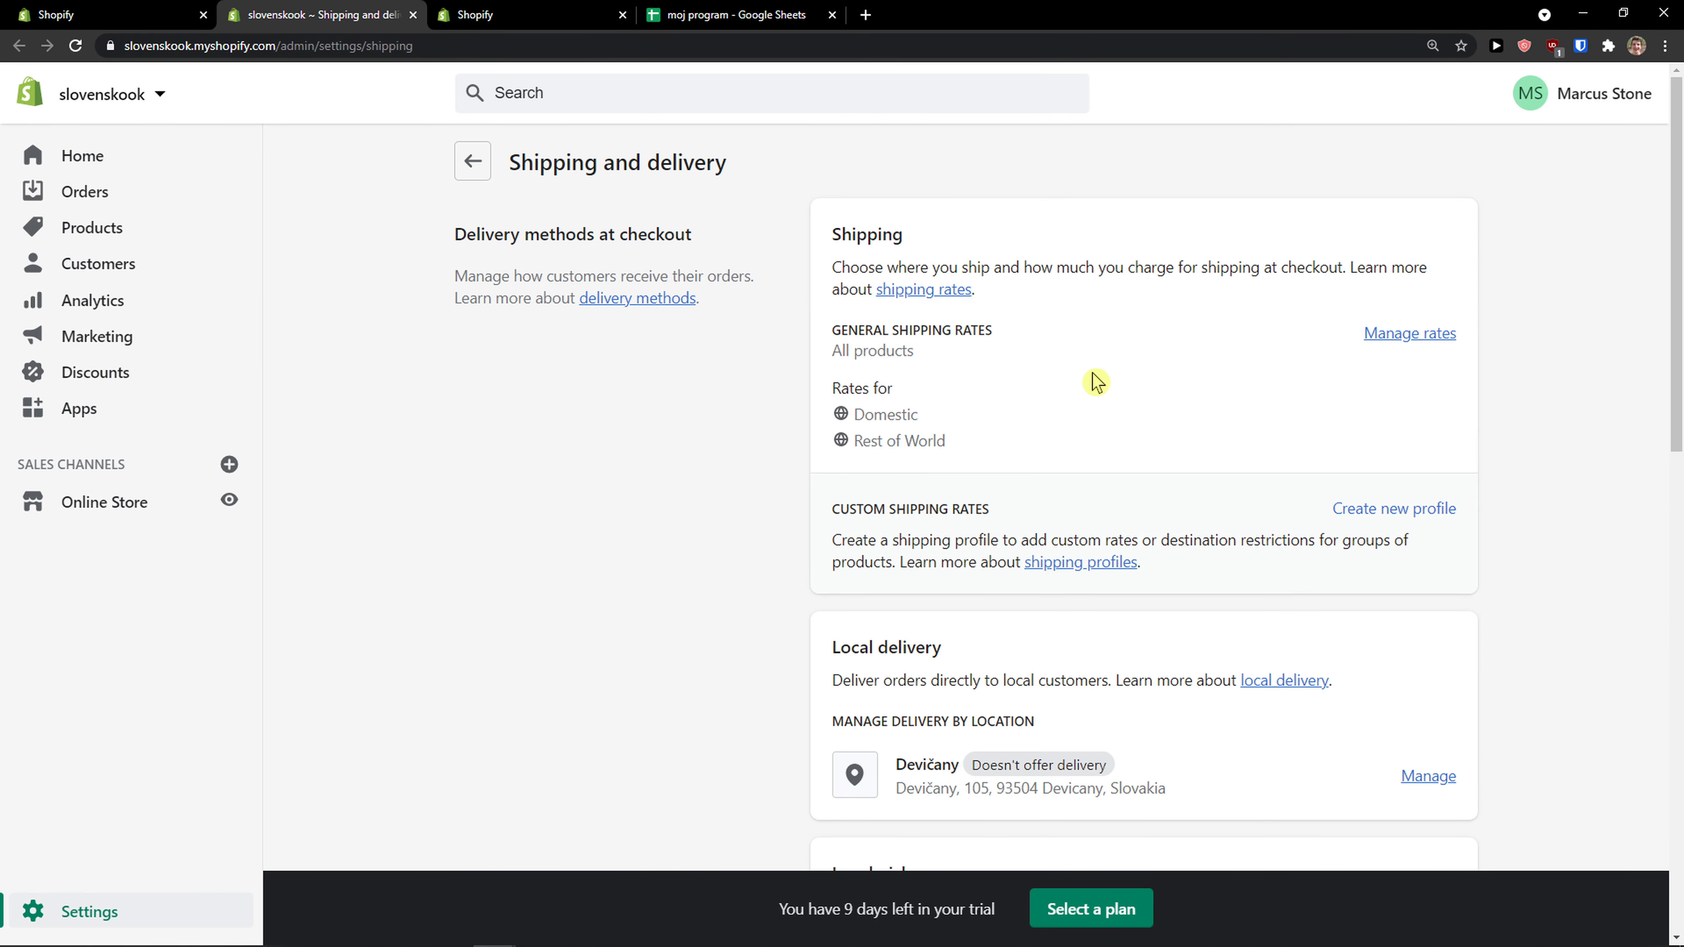
Step: Look through the Shipping and delivery settings, open the general shipping rates and review the Domestic and Rest of World zones
scroll(1097, 383, down, 3)
scroll(1097, 384, down, 9)
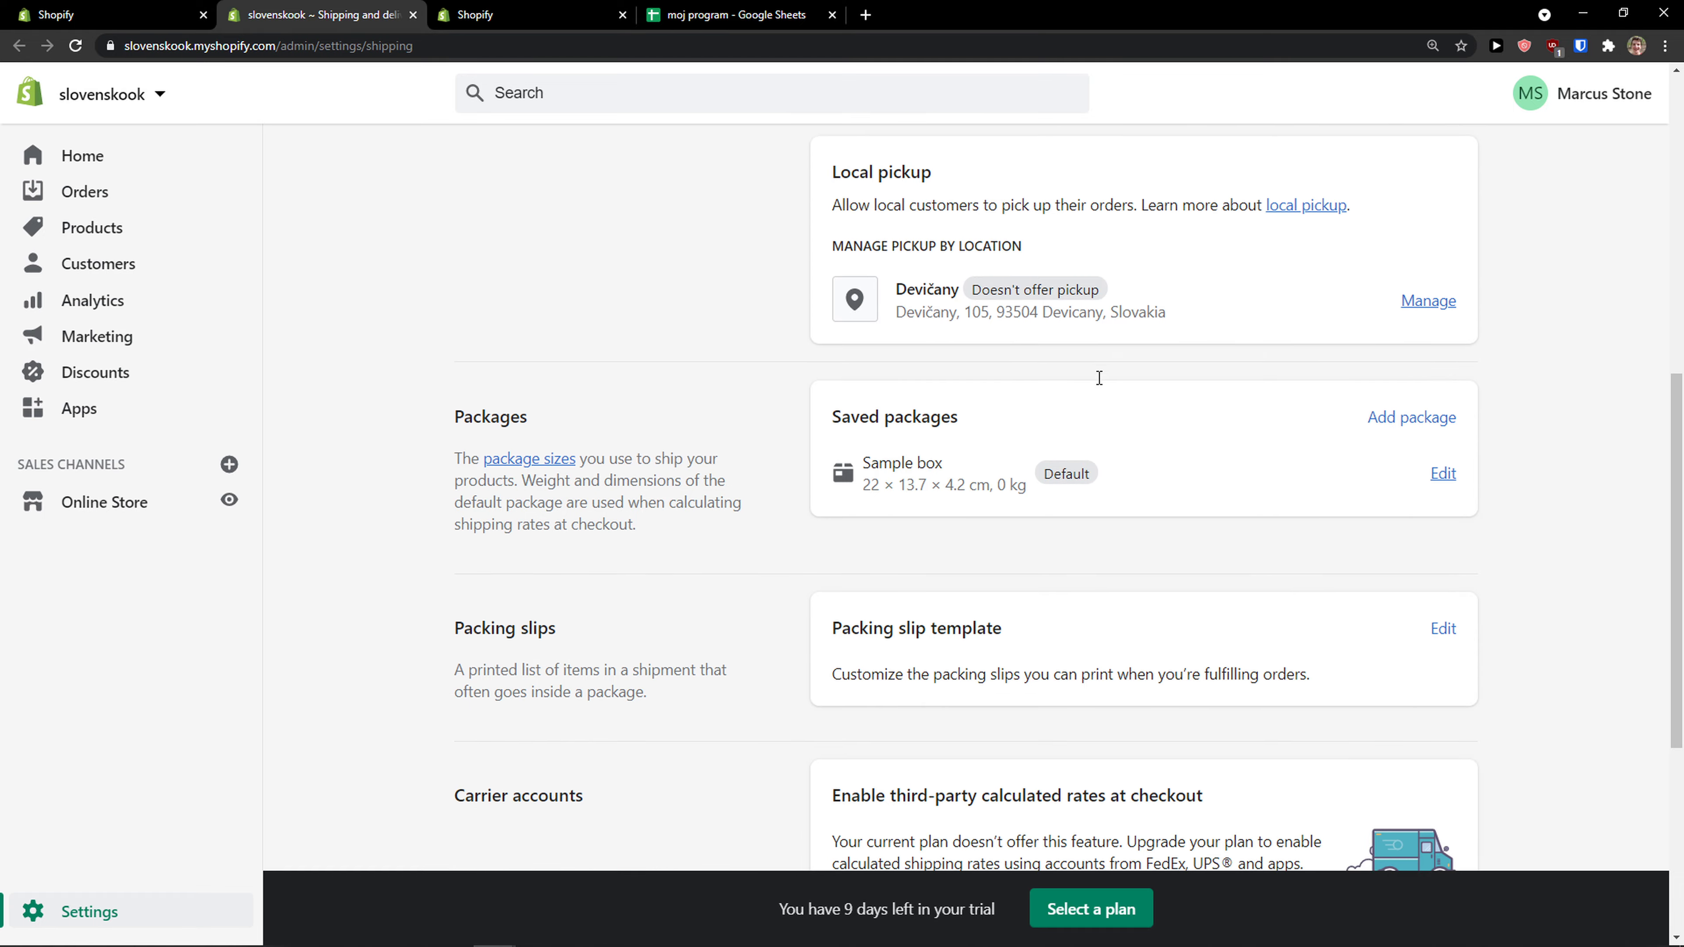
scroll(1102, 386, down, 4)
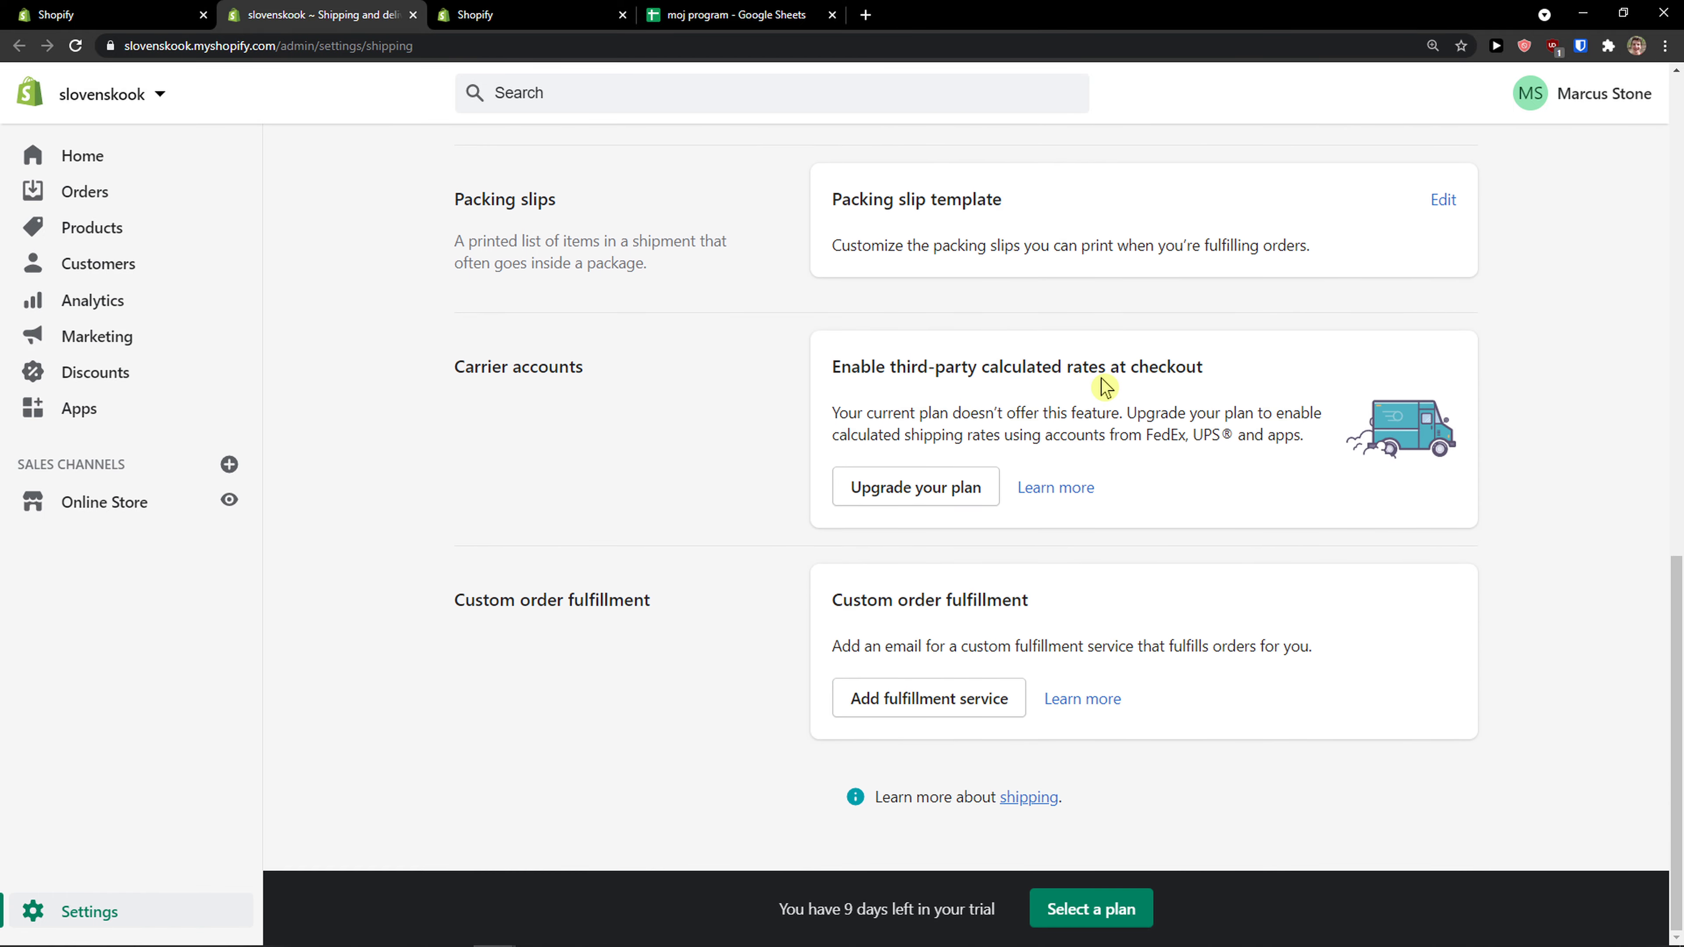
scroll(1102, 382, up, 12)
scroll(1103, 374, up, 4)
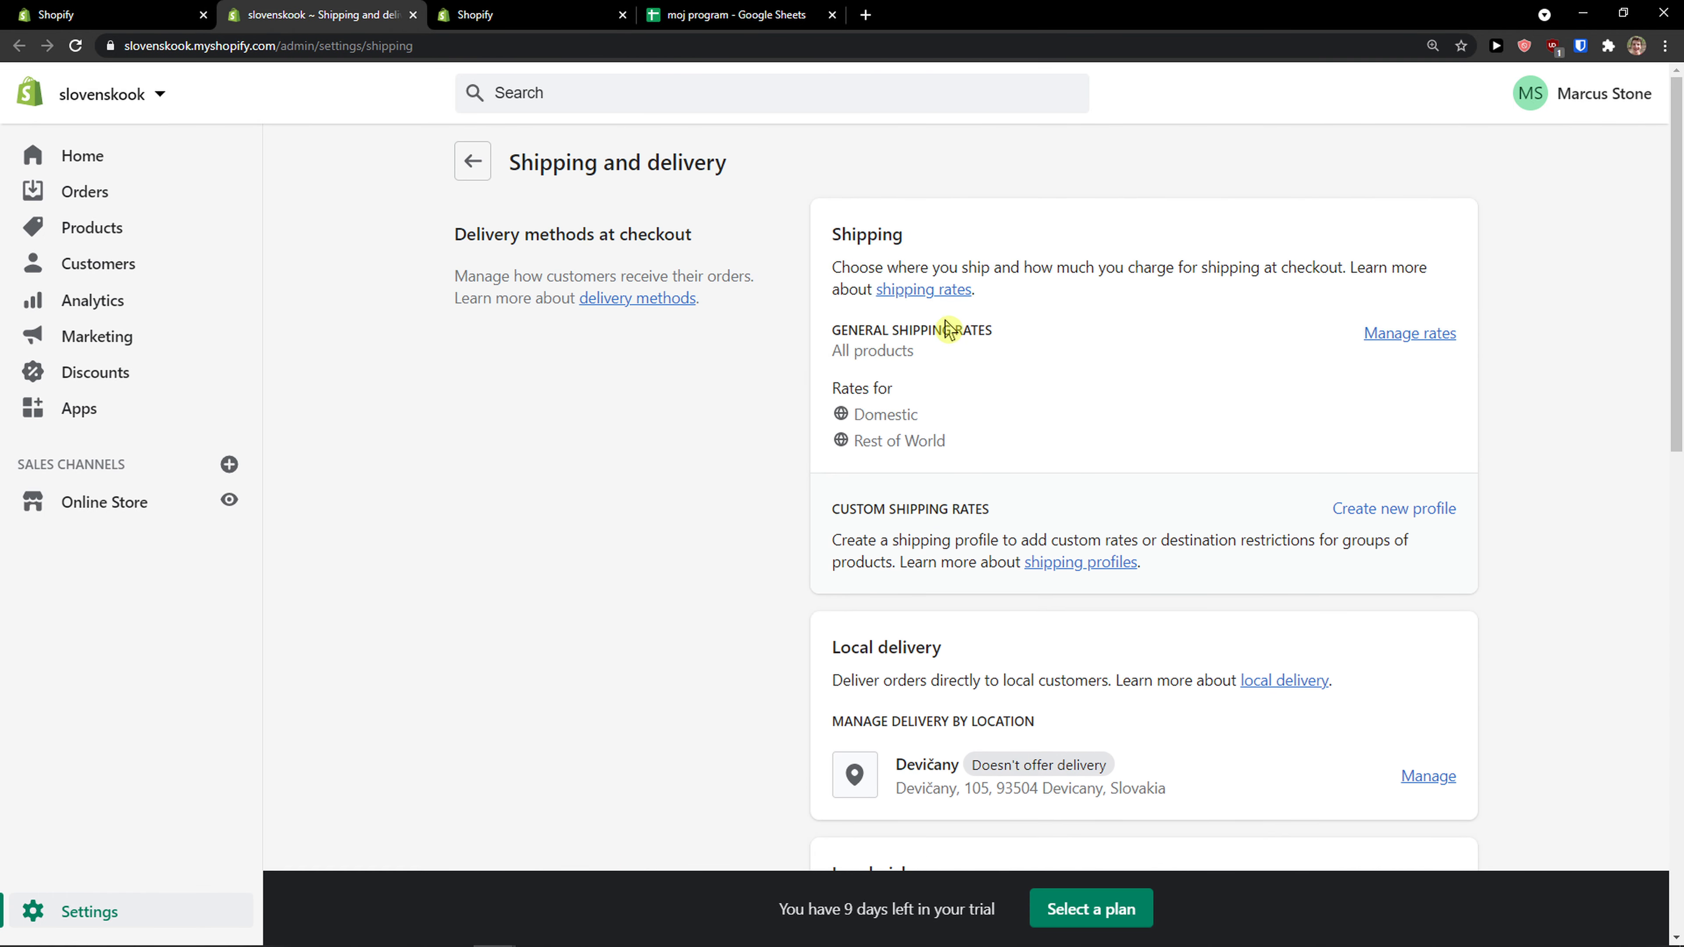
click(1404, 343)
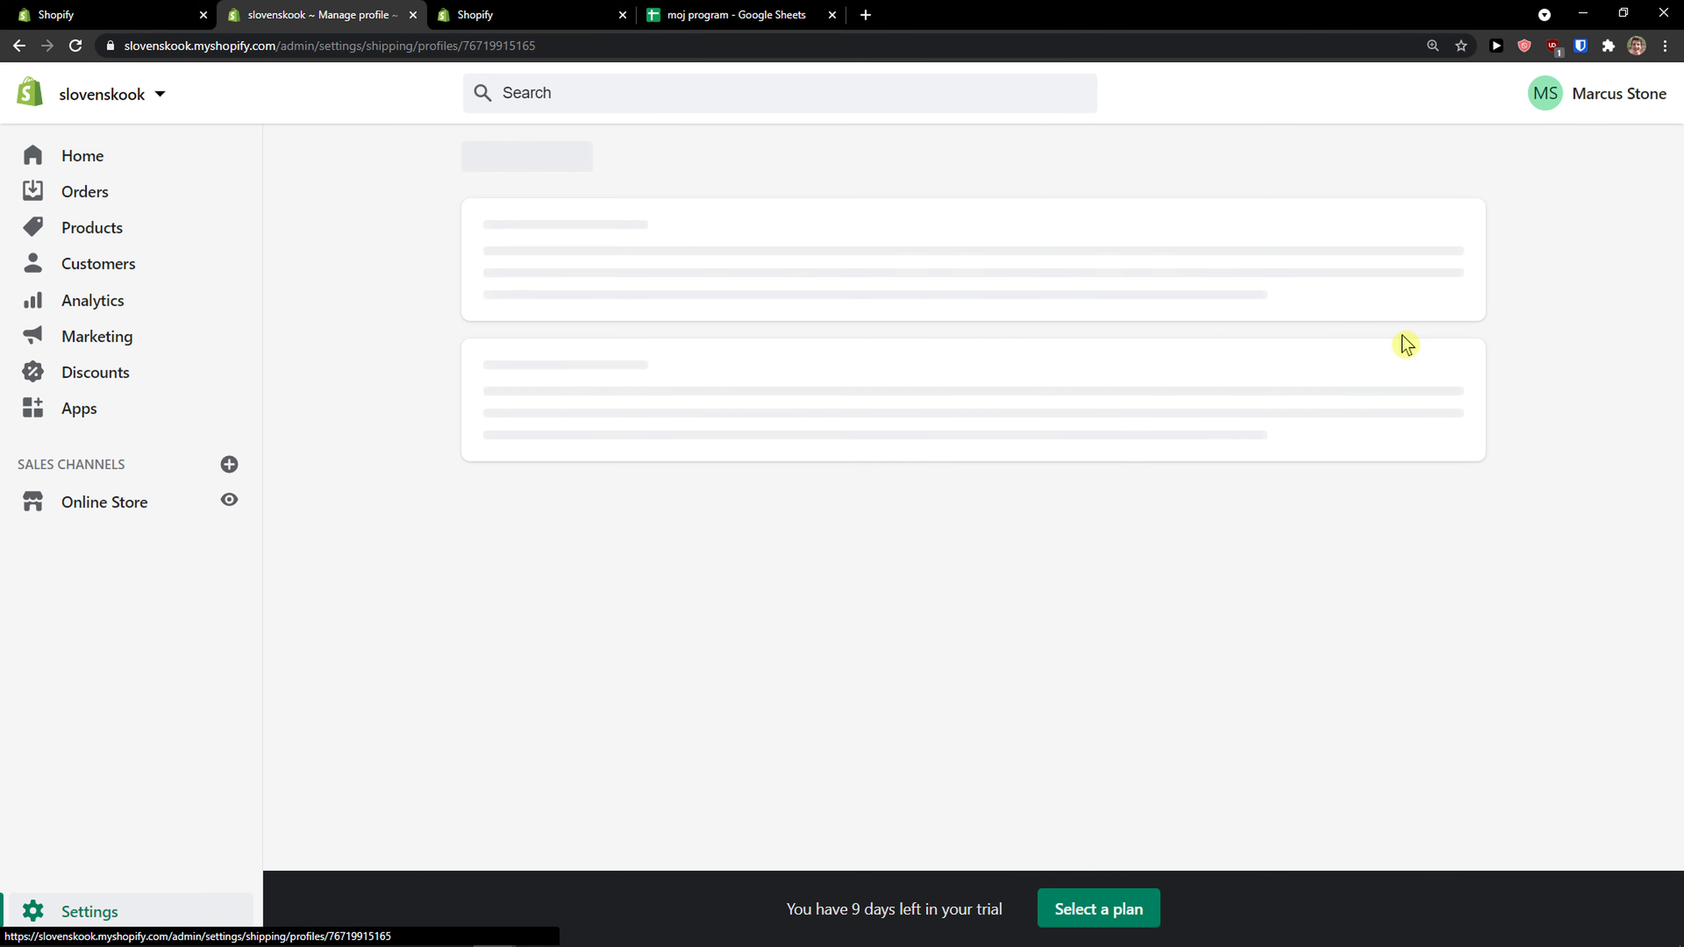
scroll(1158, 432, down, 5)
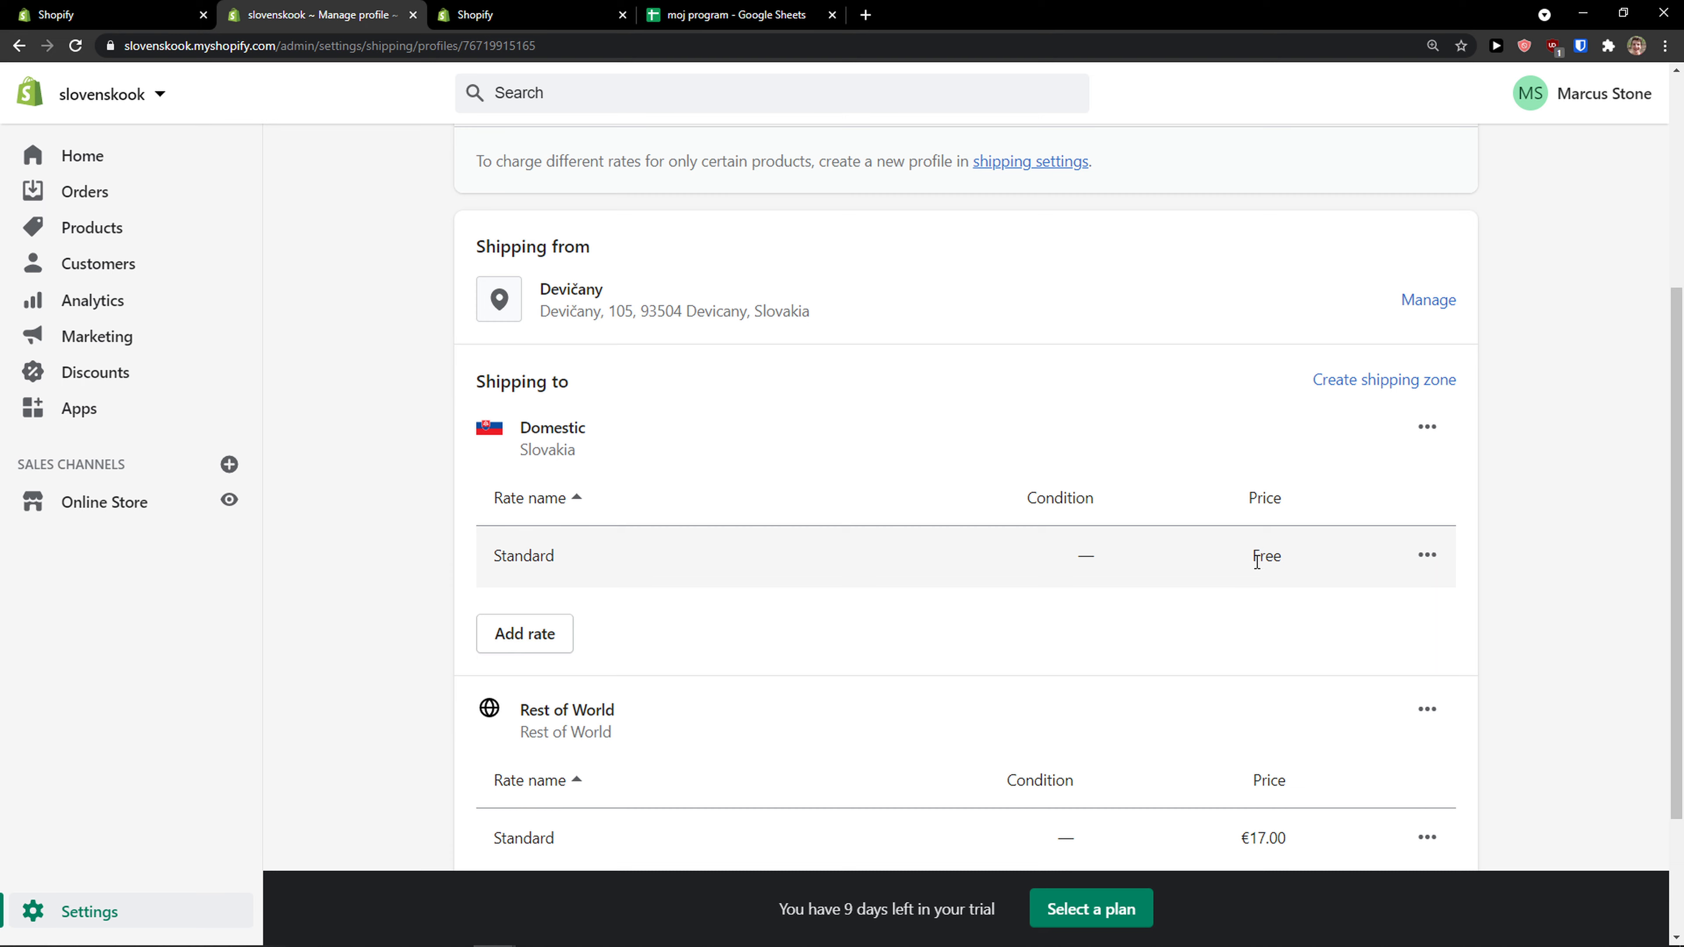
scroll(1278, 560, down, 1)
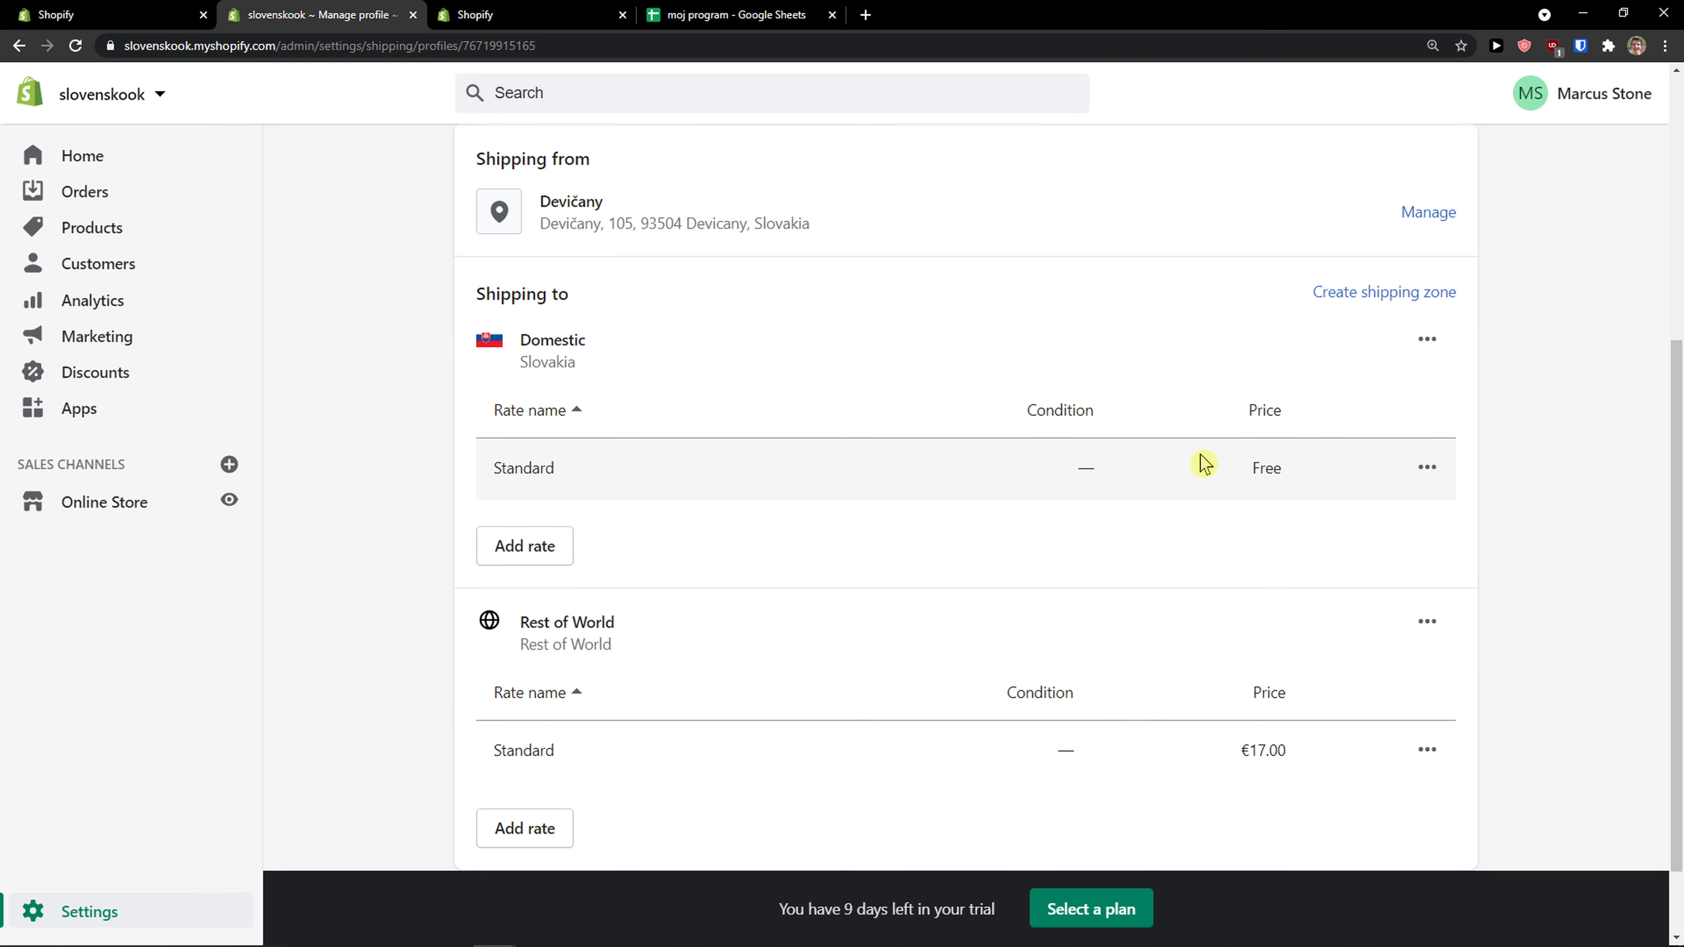
scroll(1196, 507, up, 5)
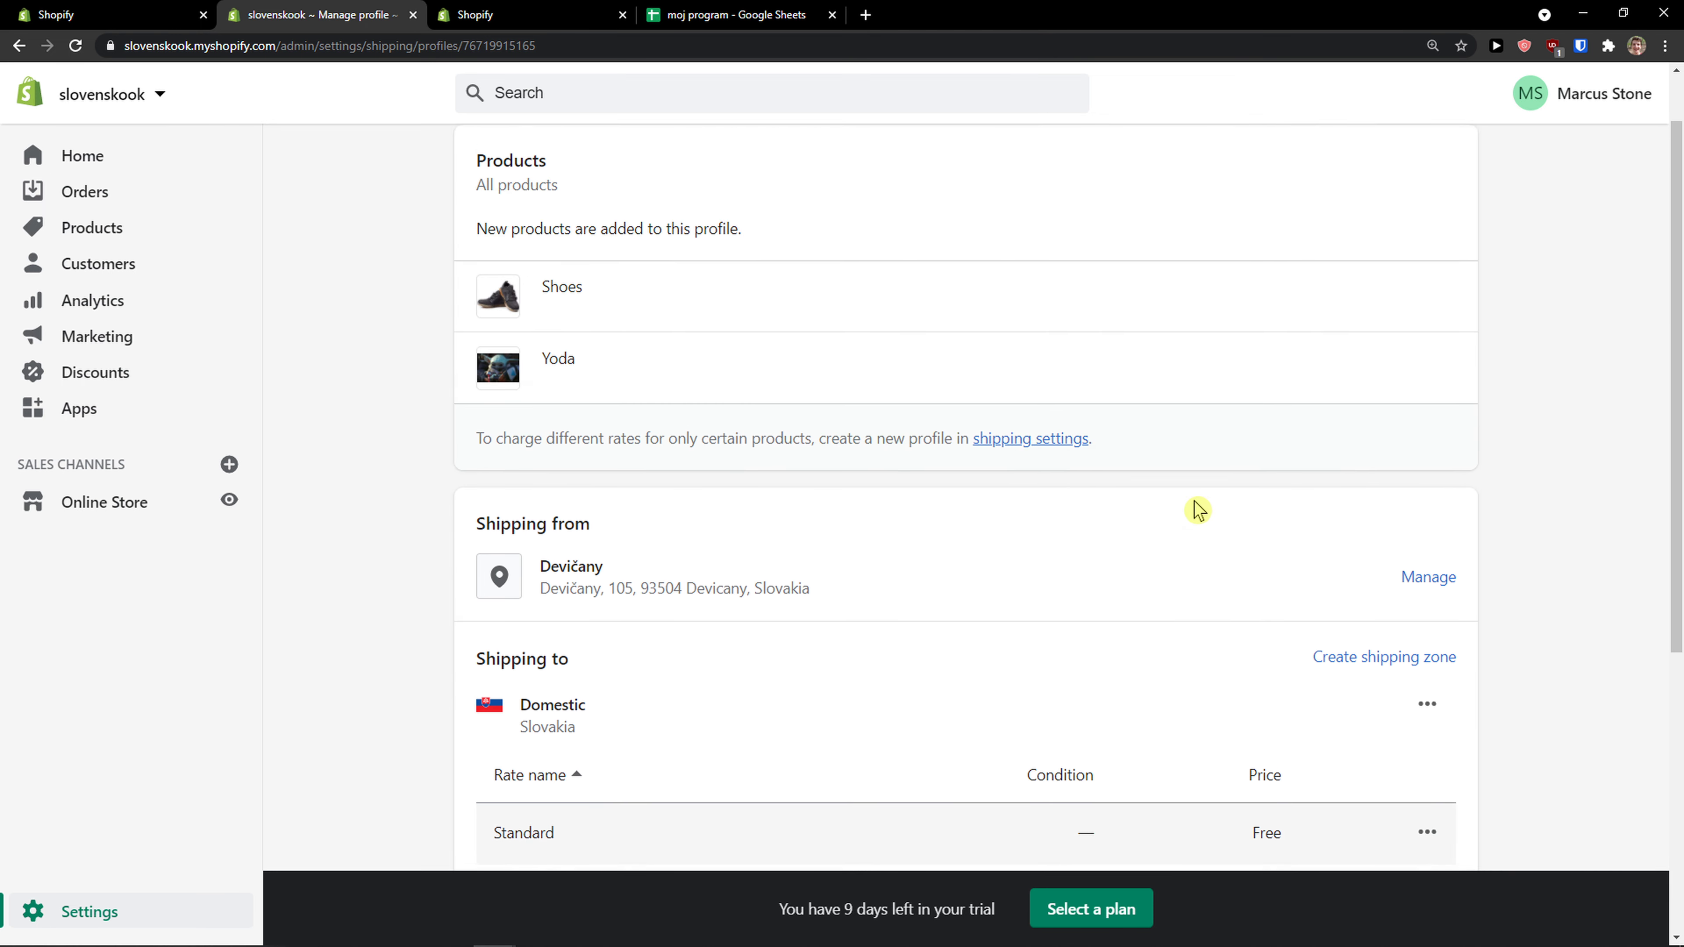
scroll(1195, 514, down, 4)
Step: Read the free shipping setup instructions on the Free Shipping Bar page, especially the part about adding an order price condition
click(112, 15)
scroll(630, 428, up, 3)
scroll(636, 432, down, 1)
drag(462, 423, 661, 441)
click(526, 465)
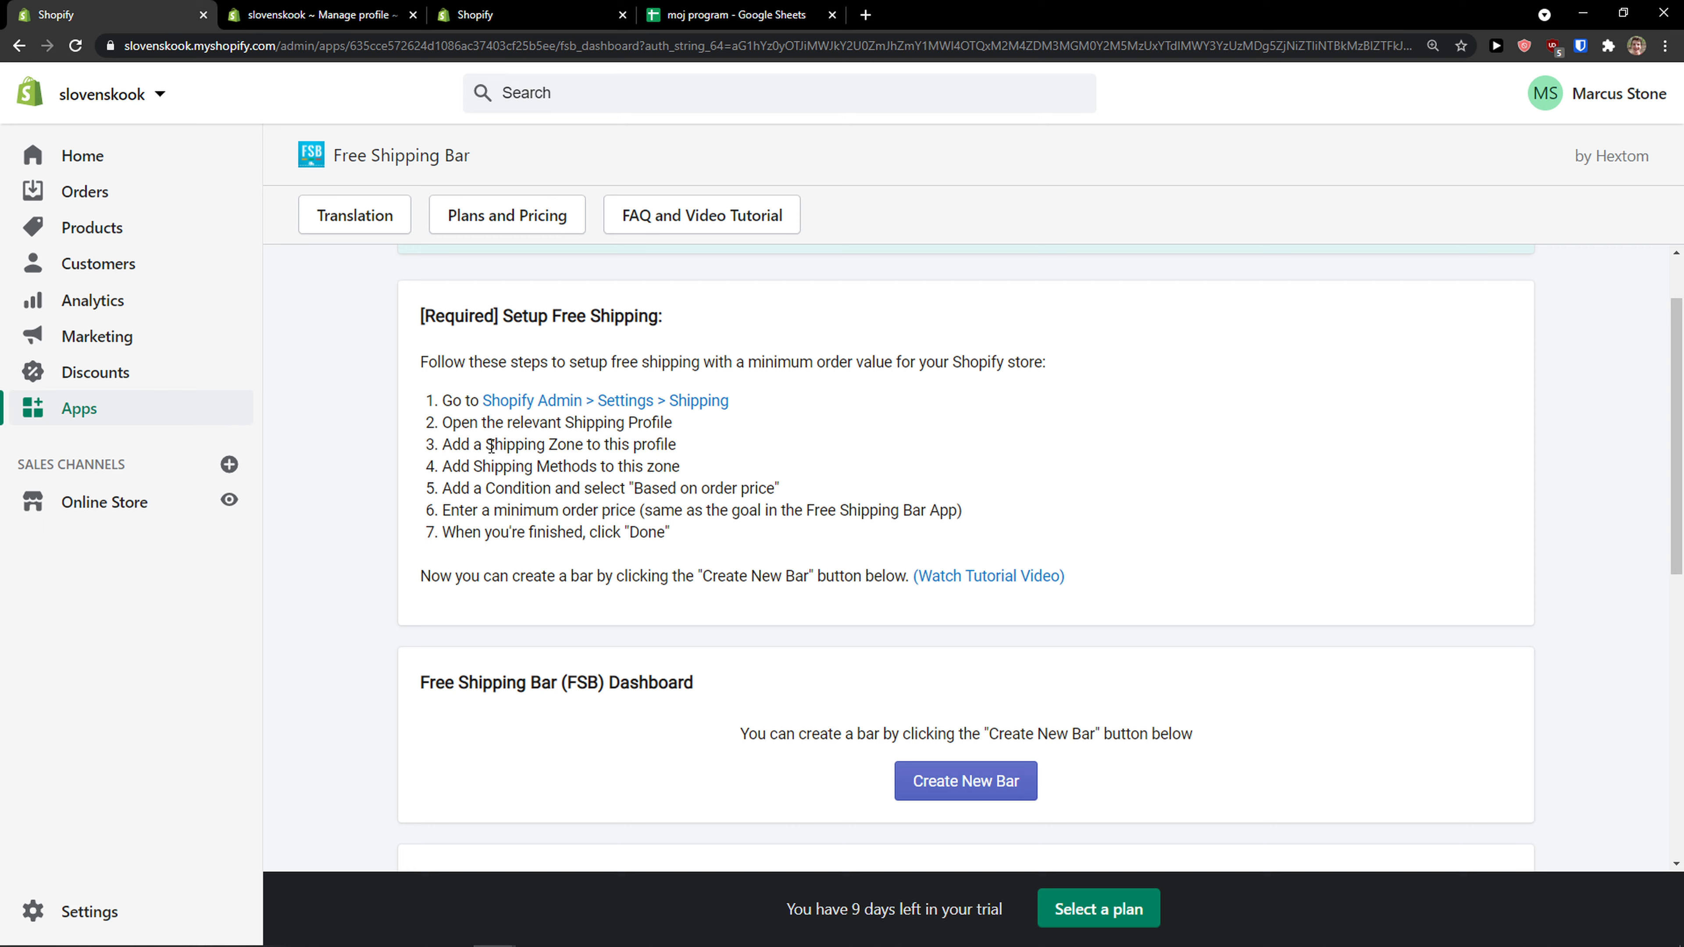
scroll(682, 473, down, 1)
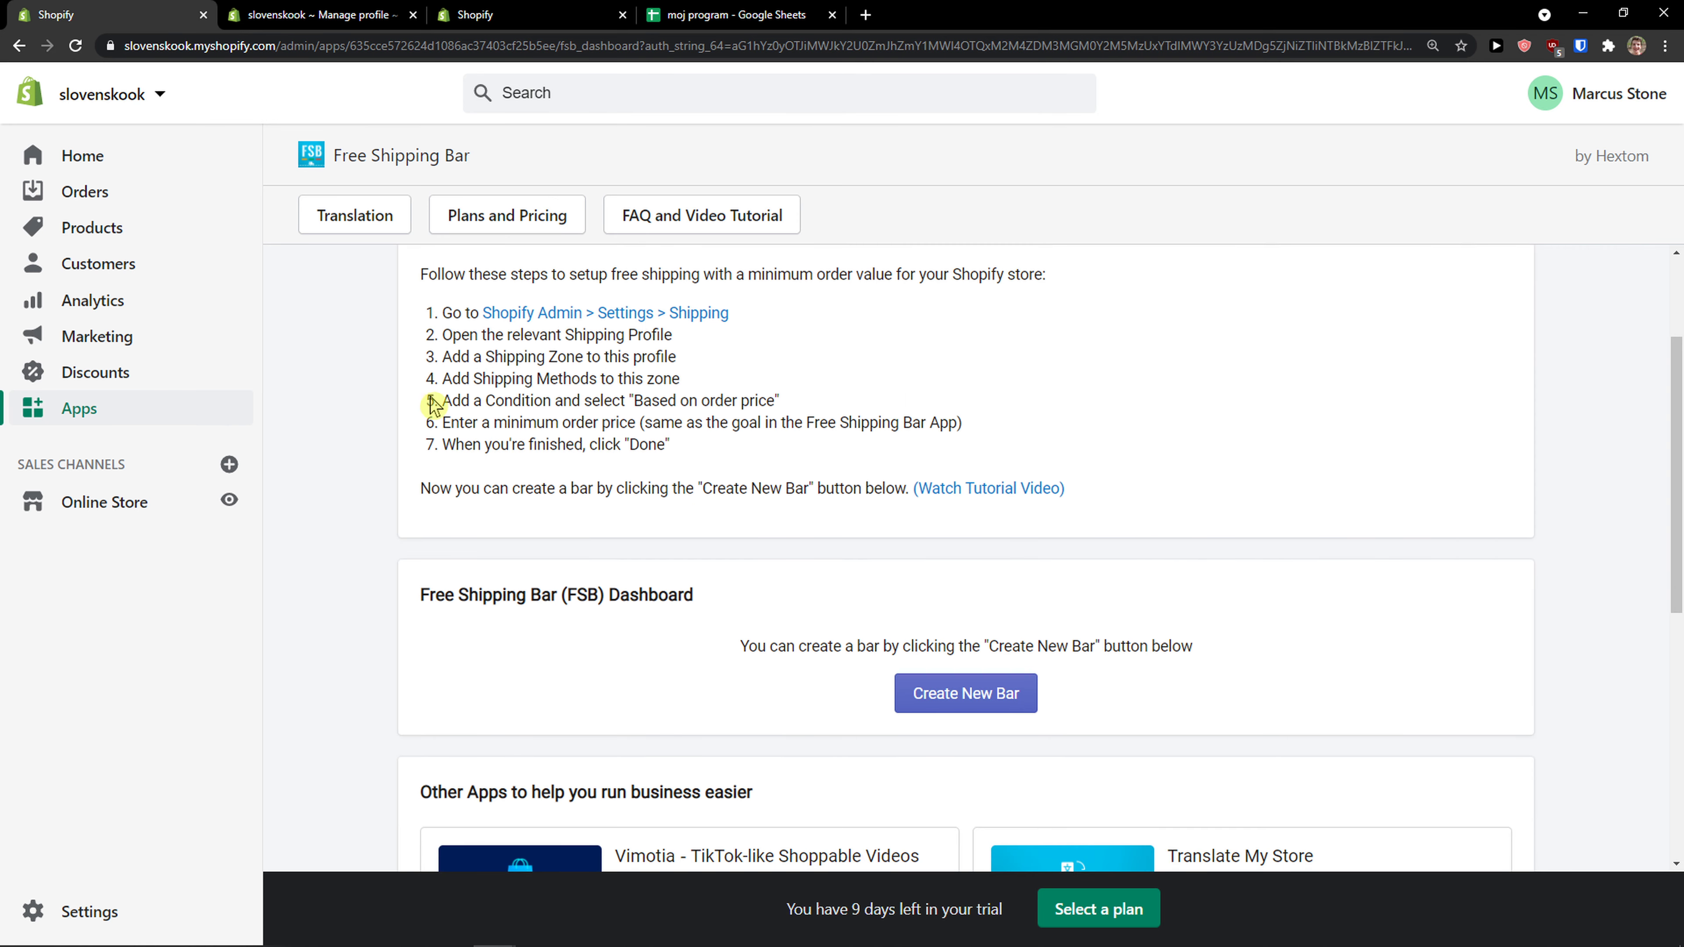
drag(441, 401, 763, 403)
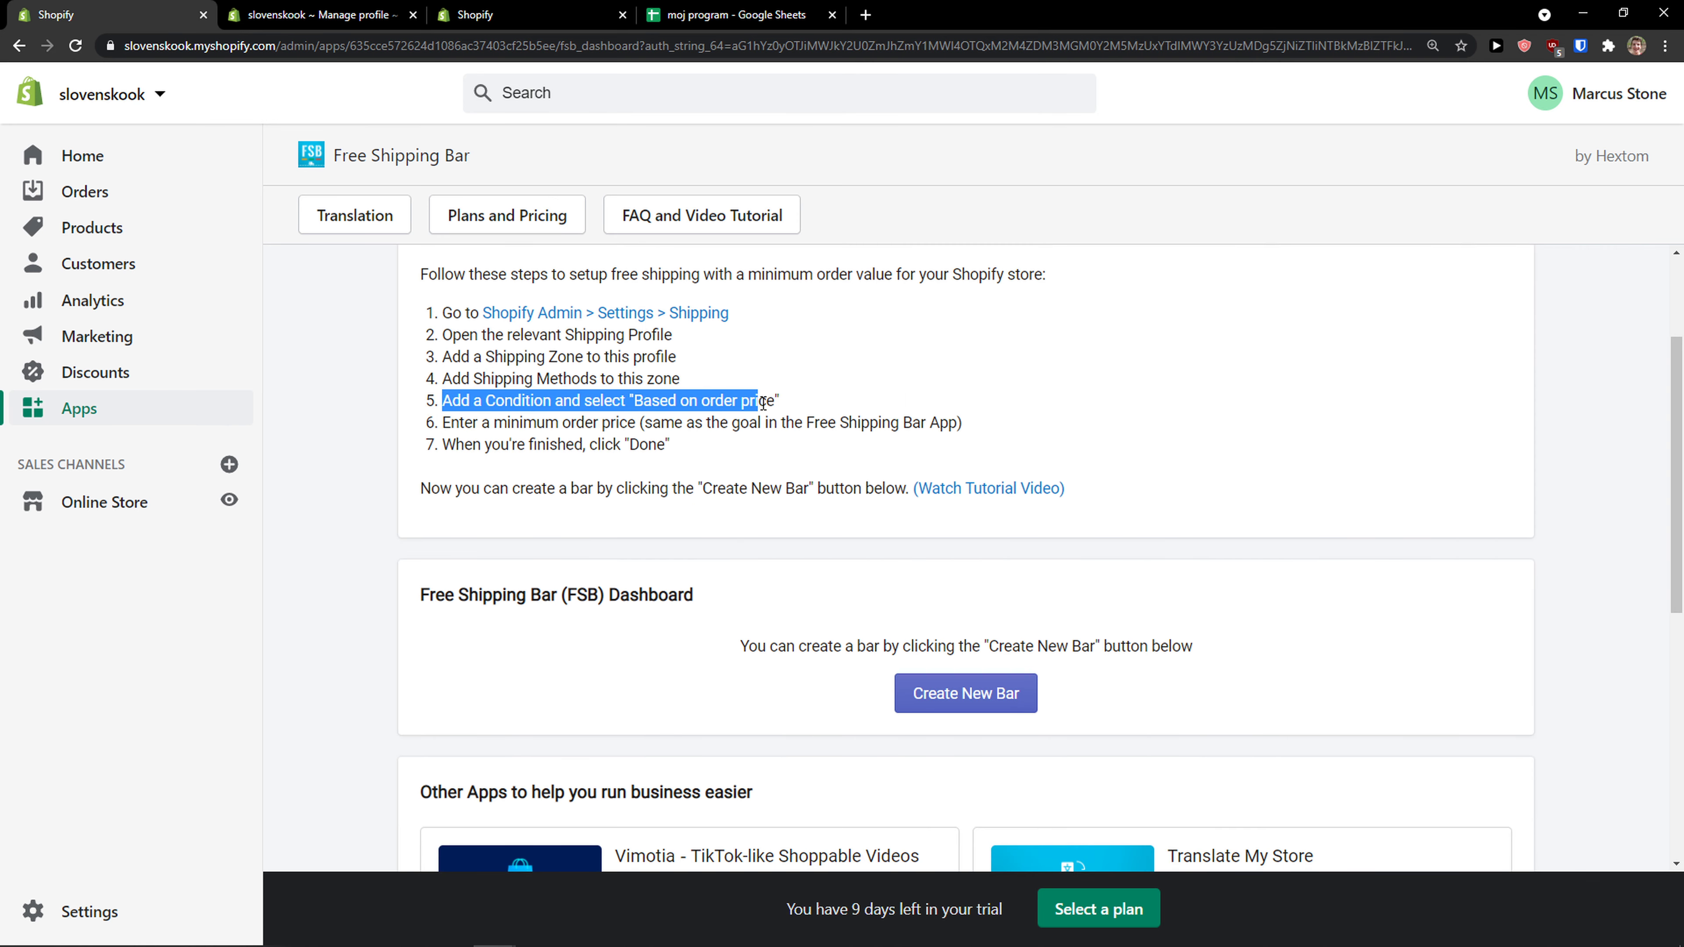
click(797, 403)
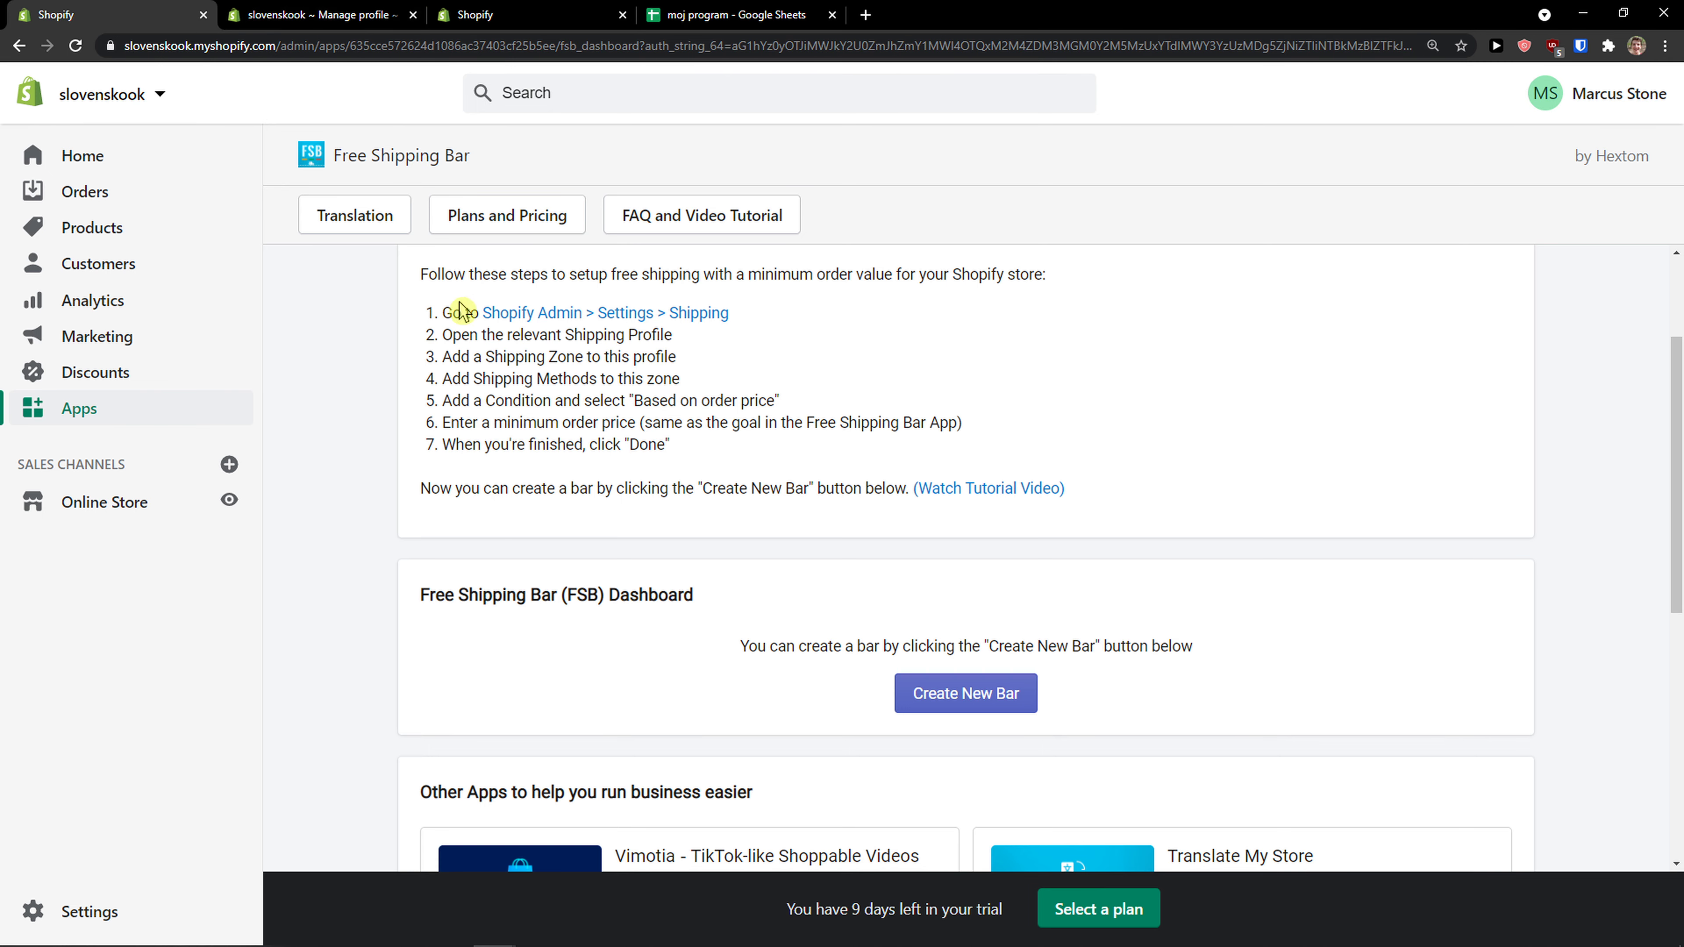
Step: Go back to the shipping profile and start a new rate for the Domestic zone, named Standard
click(491, 312)
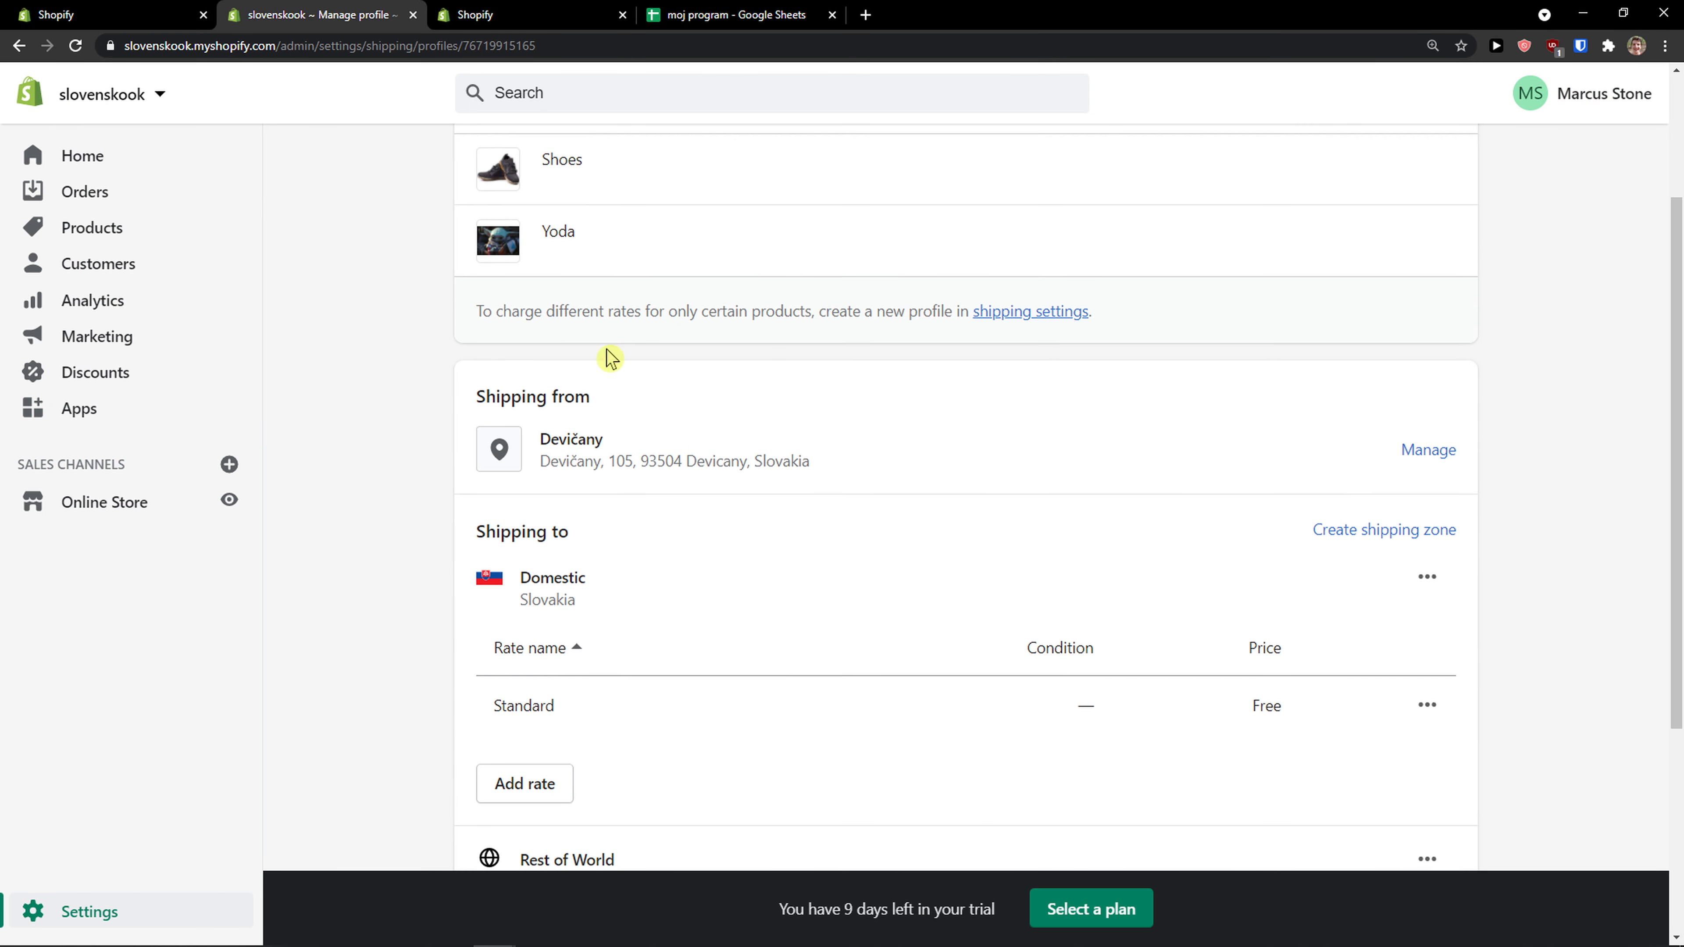
scroll(606, 355, up, 3)
scroll(730, 359, down, 6)
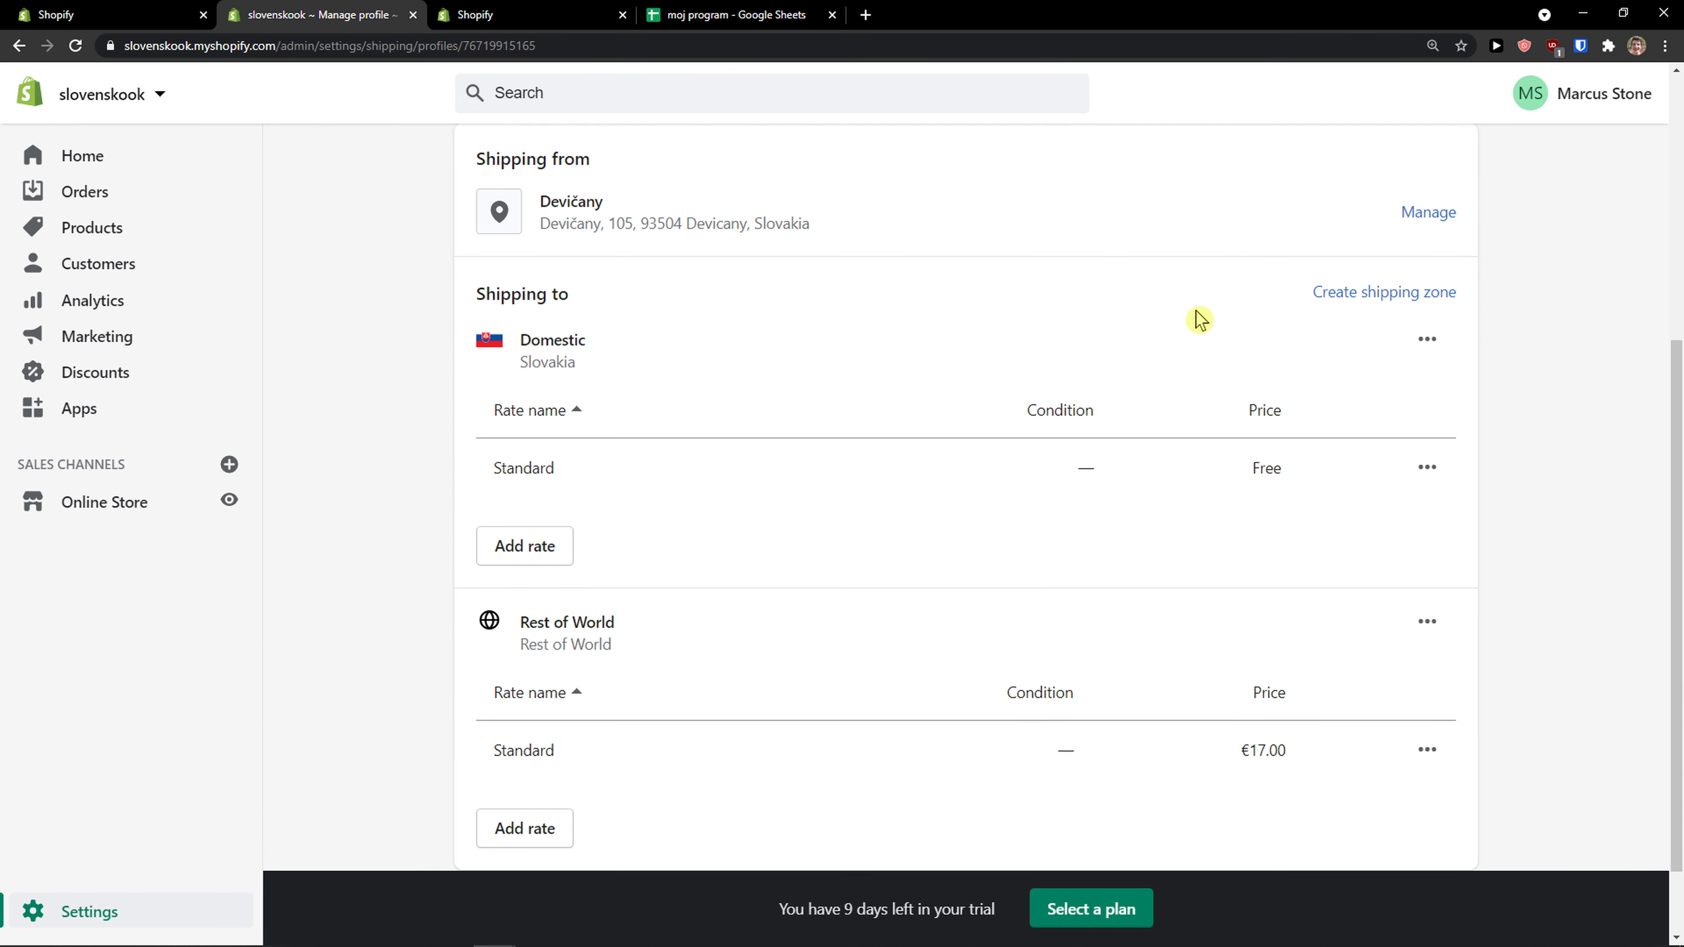
scroll(1352, 302, down, 2)
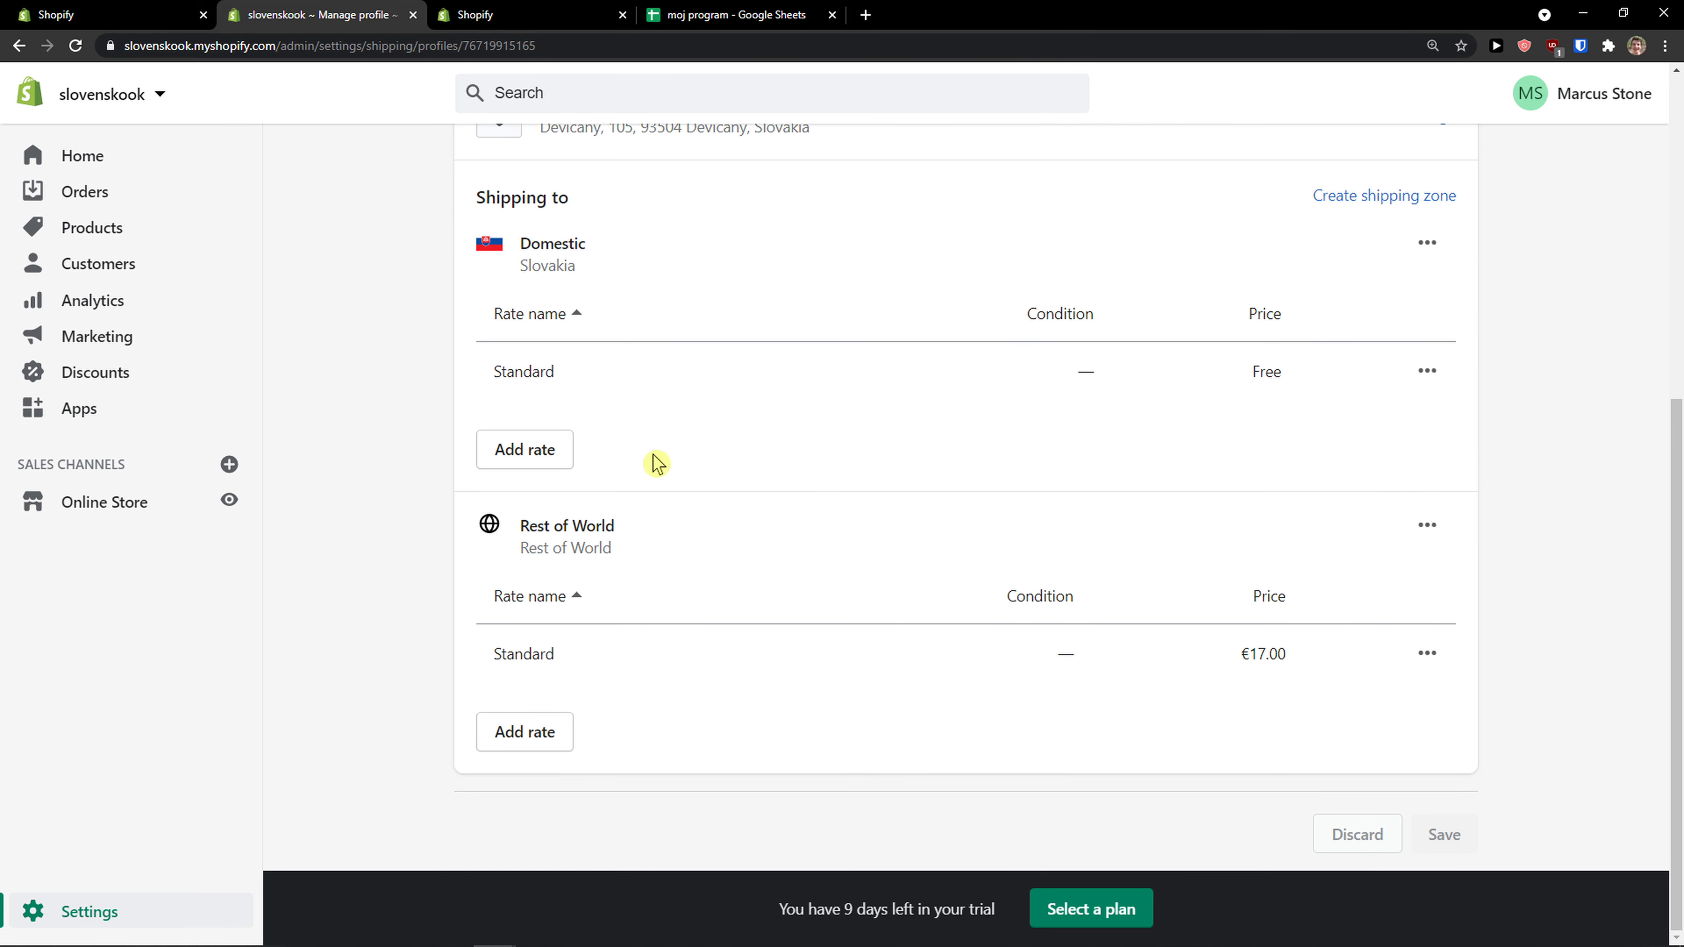
click(549, 464)
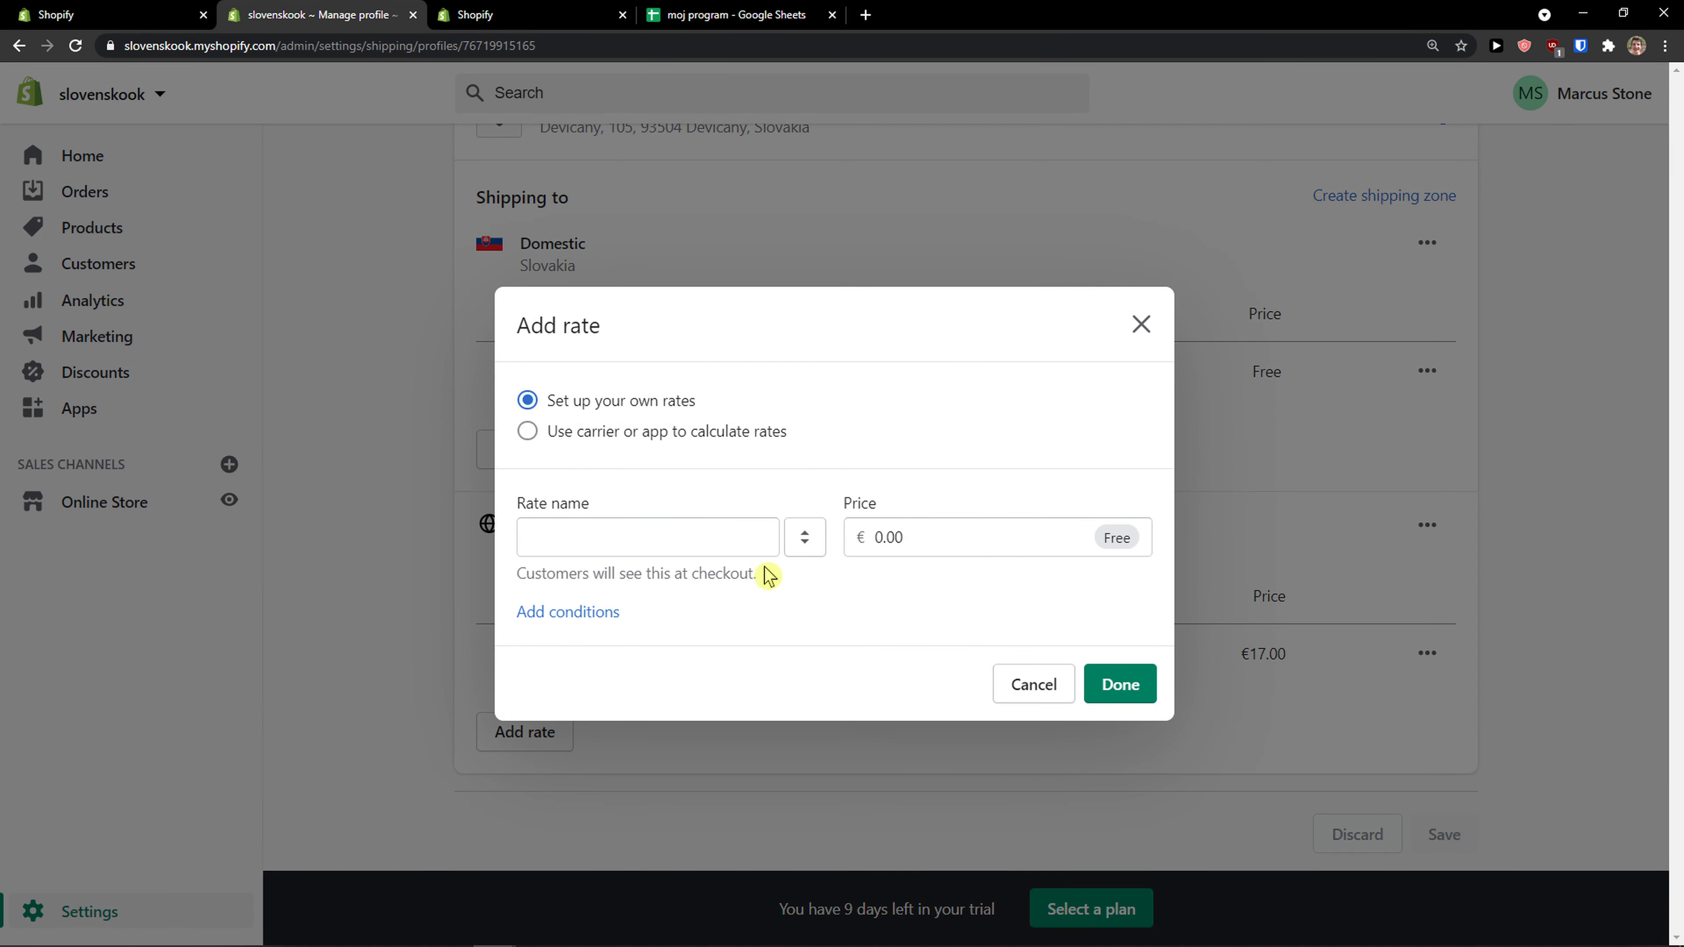
click(799, 543)
click(712, 589)
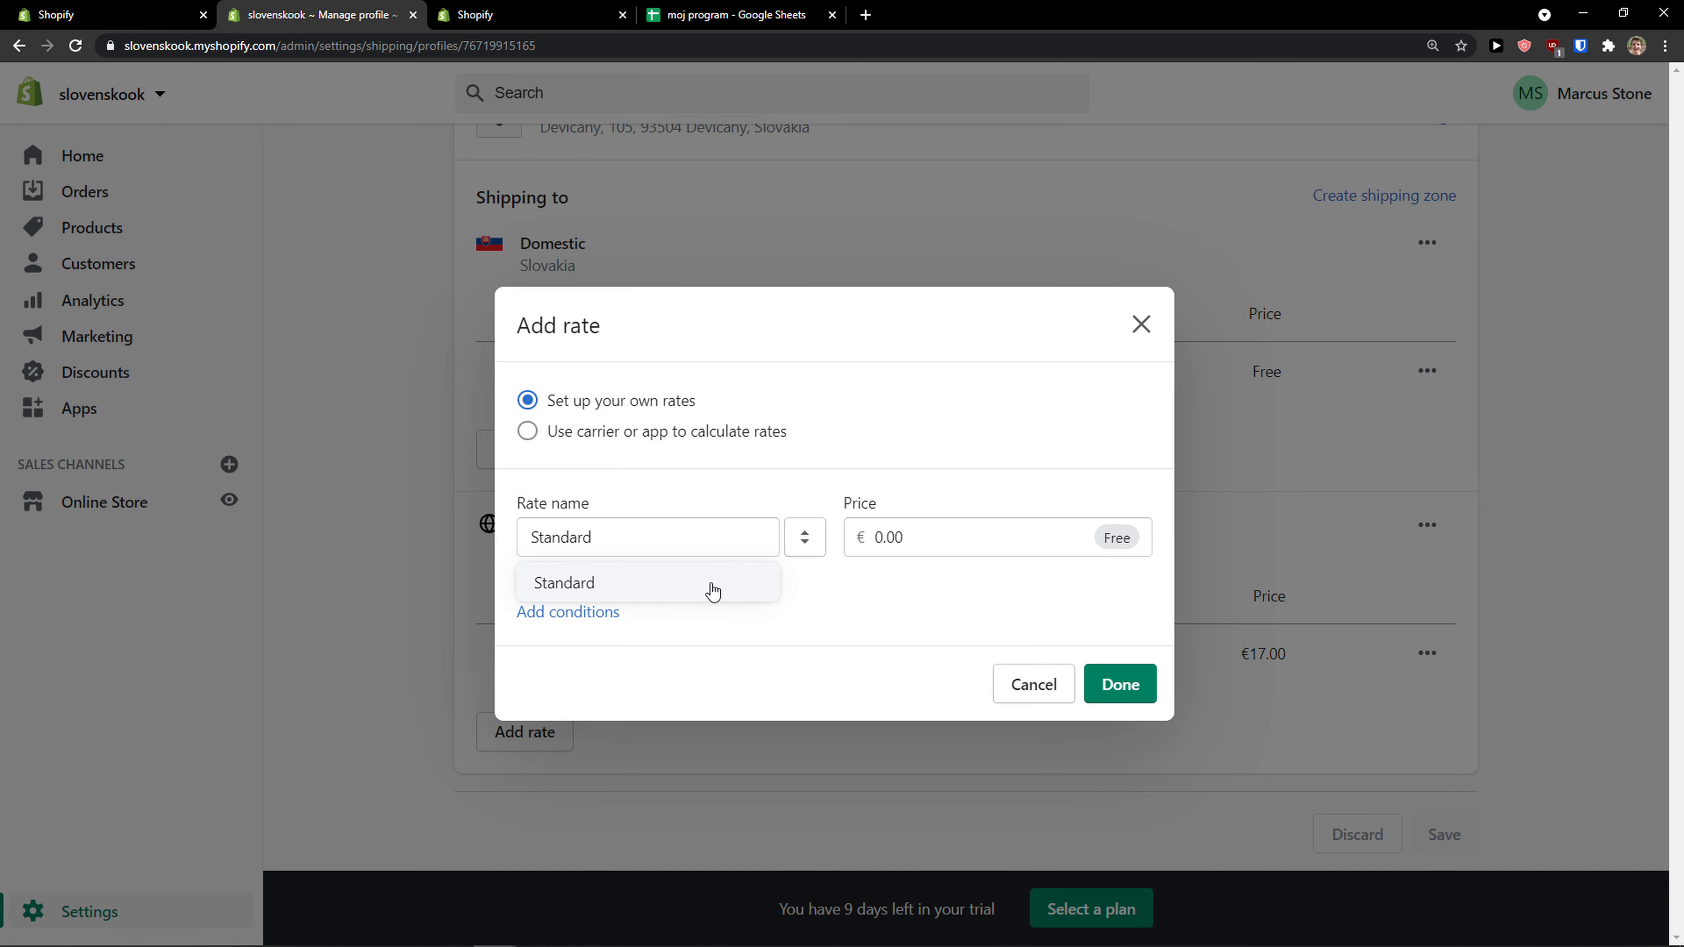
click(538, 467)
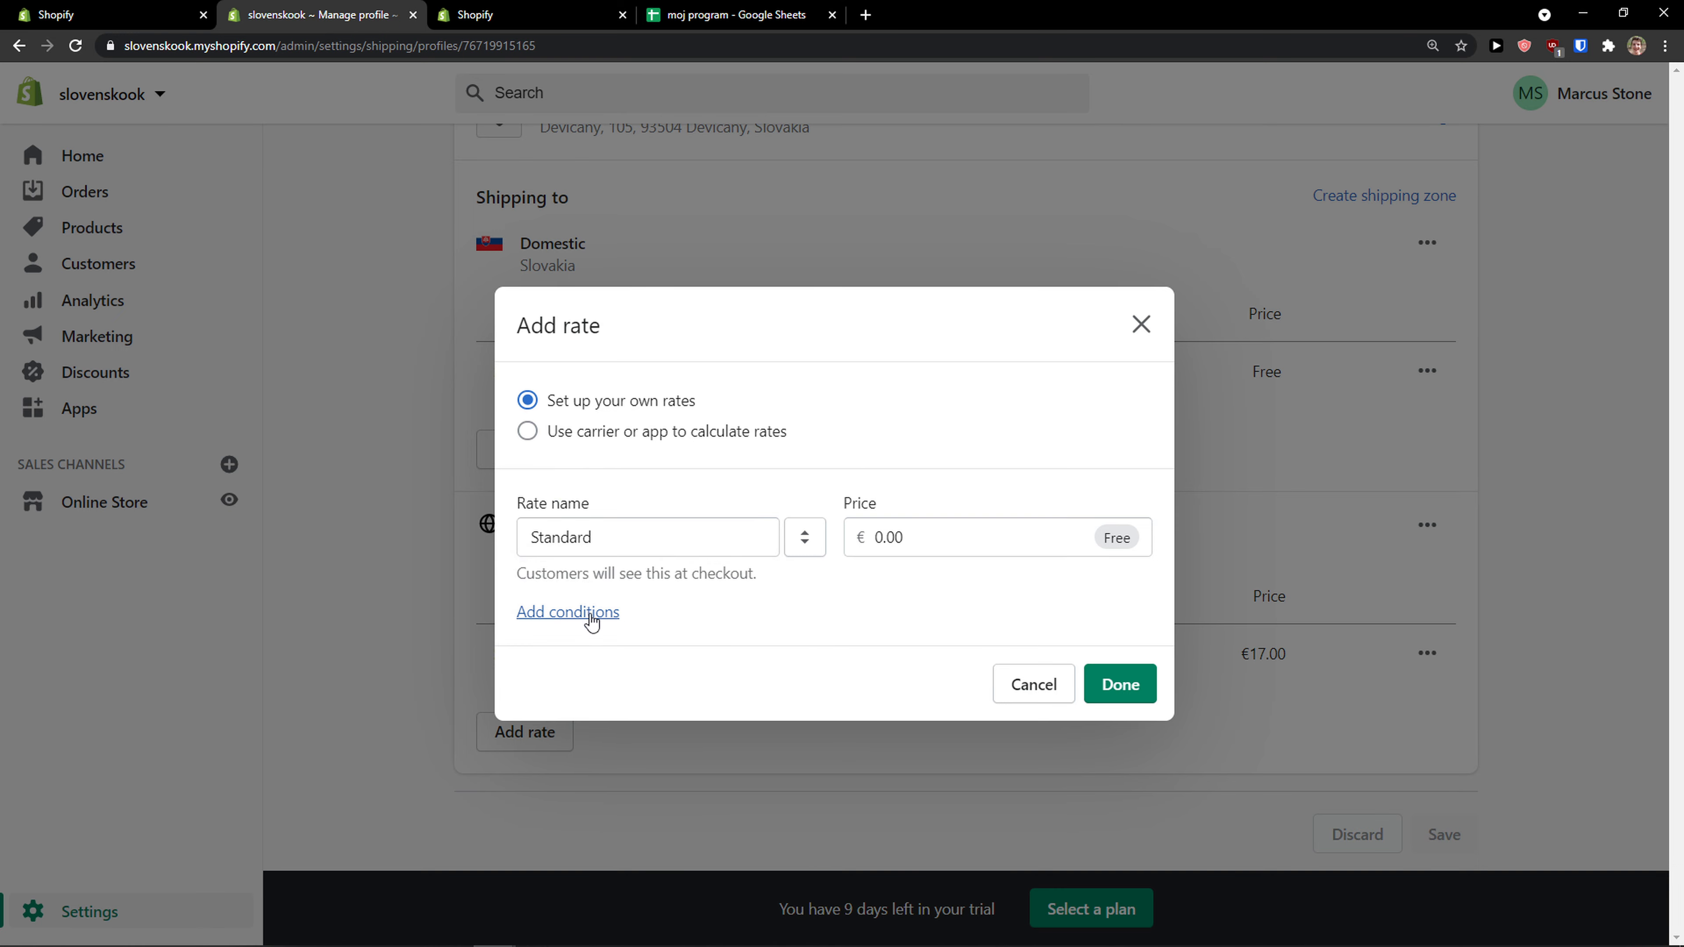
Step: Check the setup instructions again and add a condition based on order price to the new rate
click(112, 14)
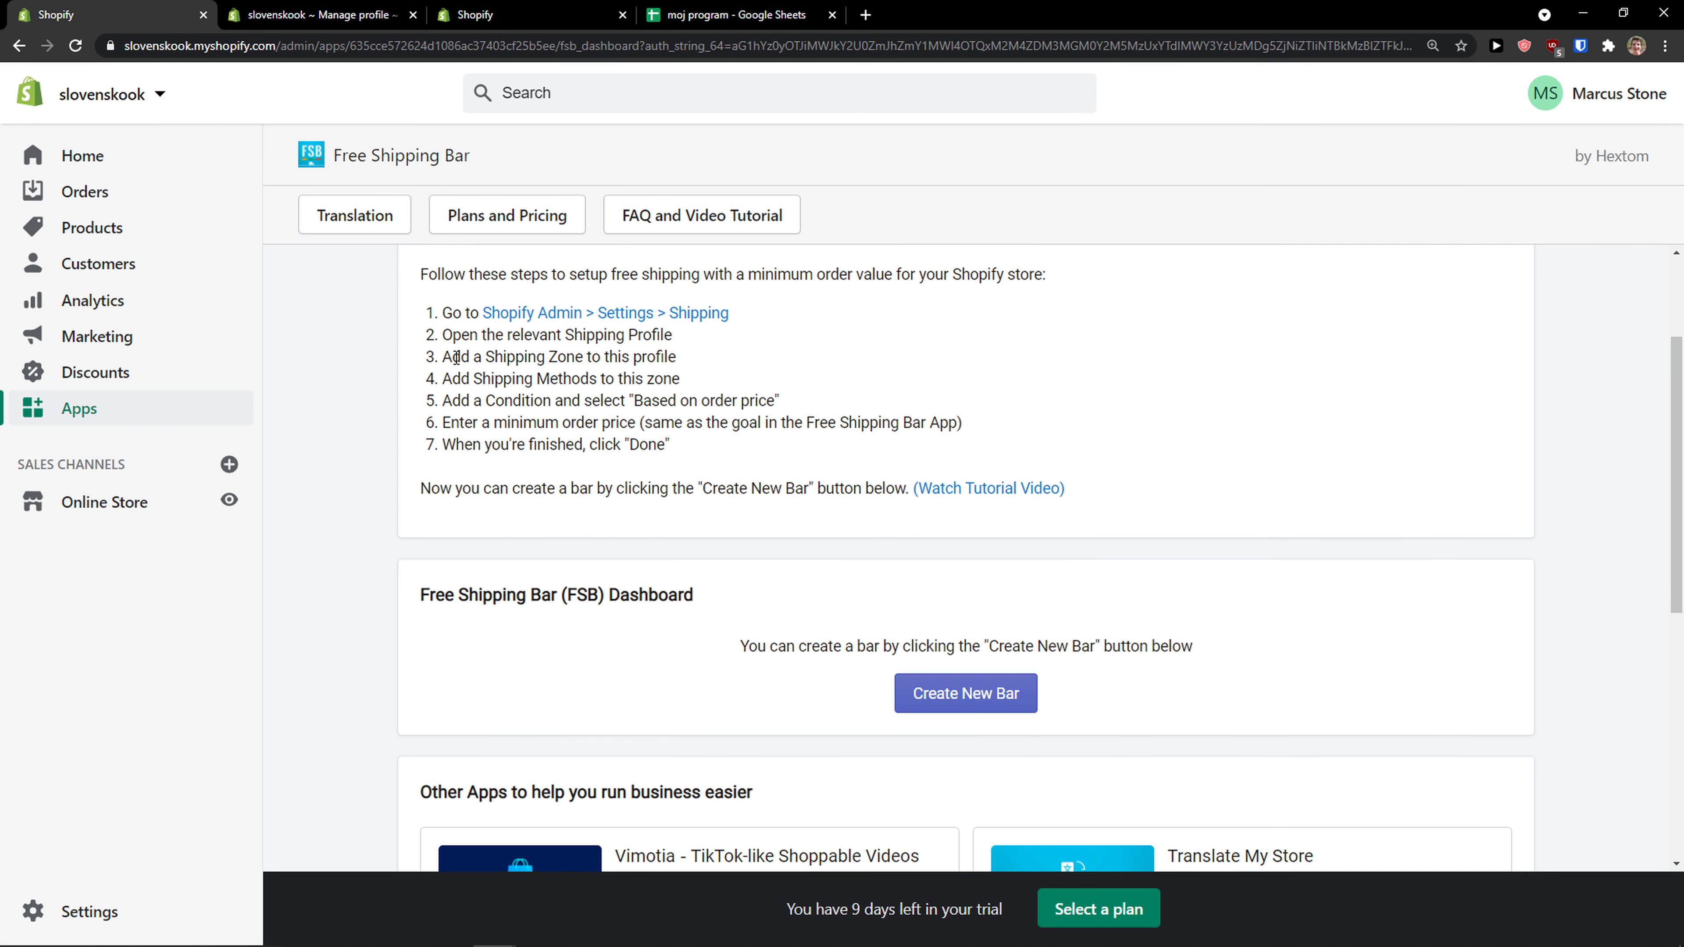
click(304, 14)
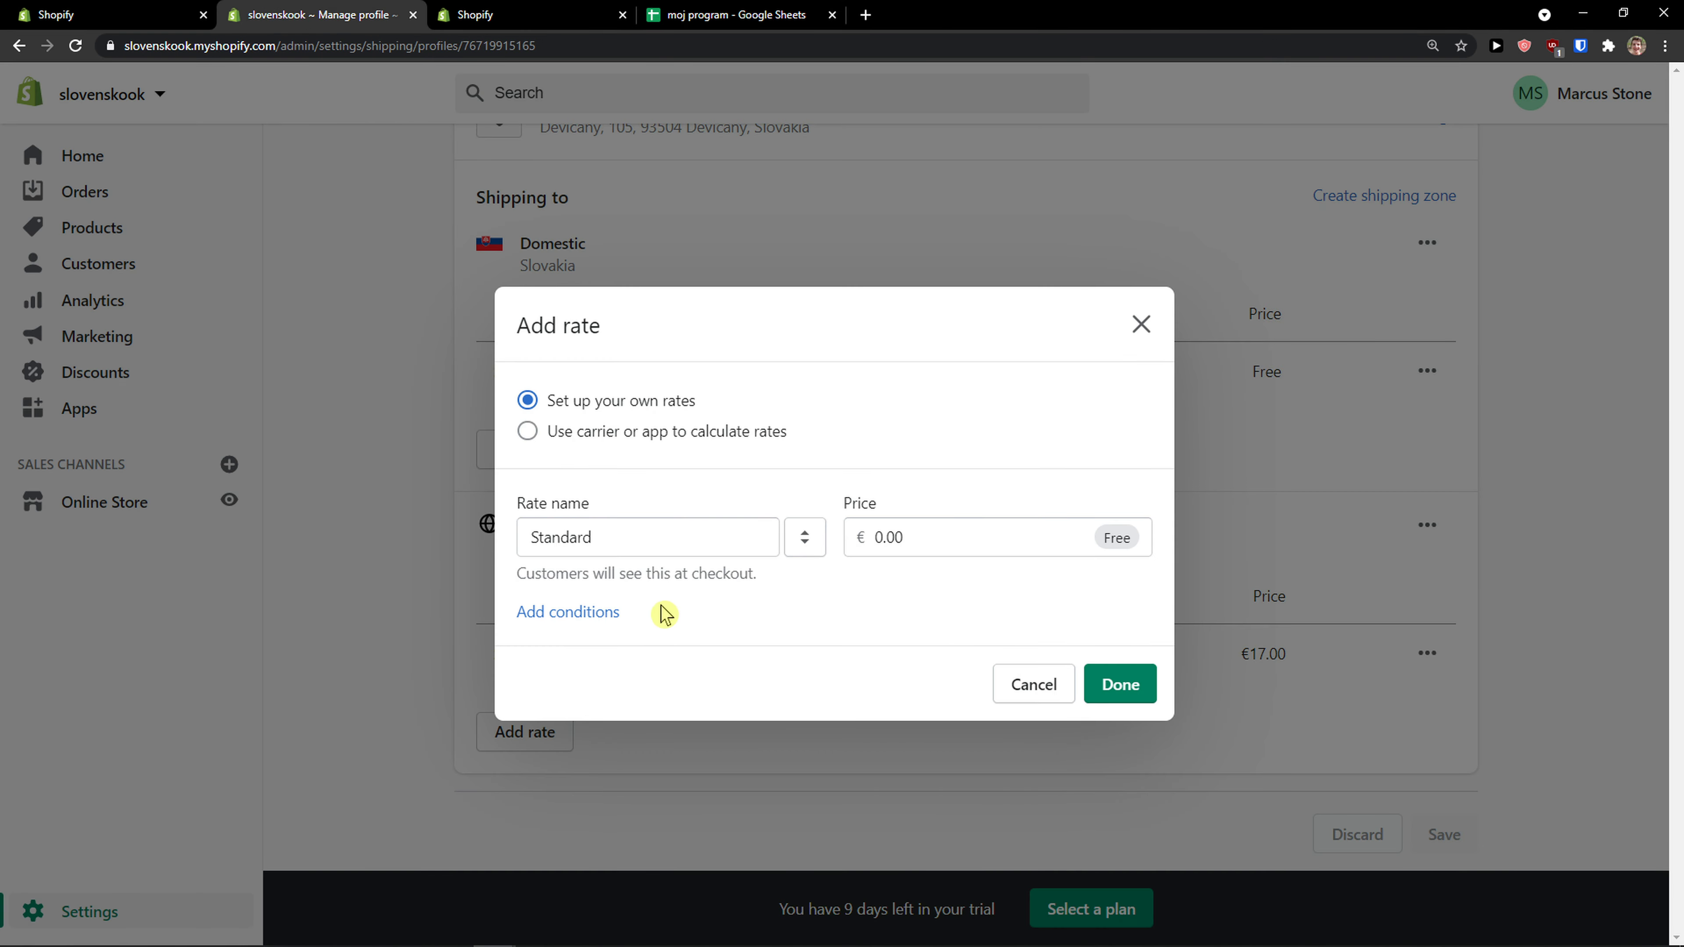
click(600, 612)
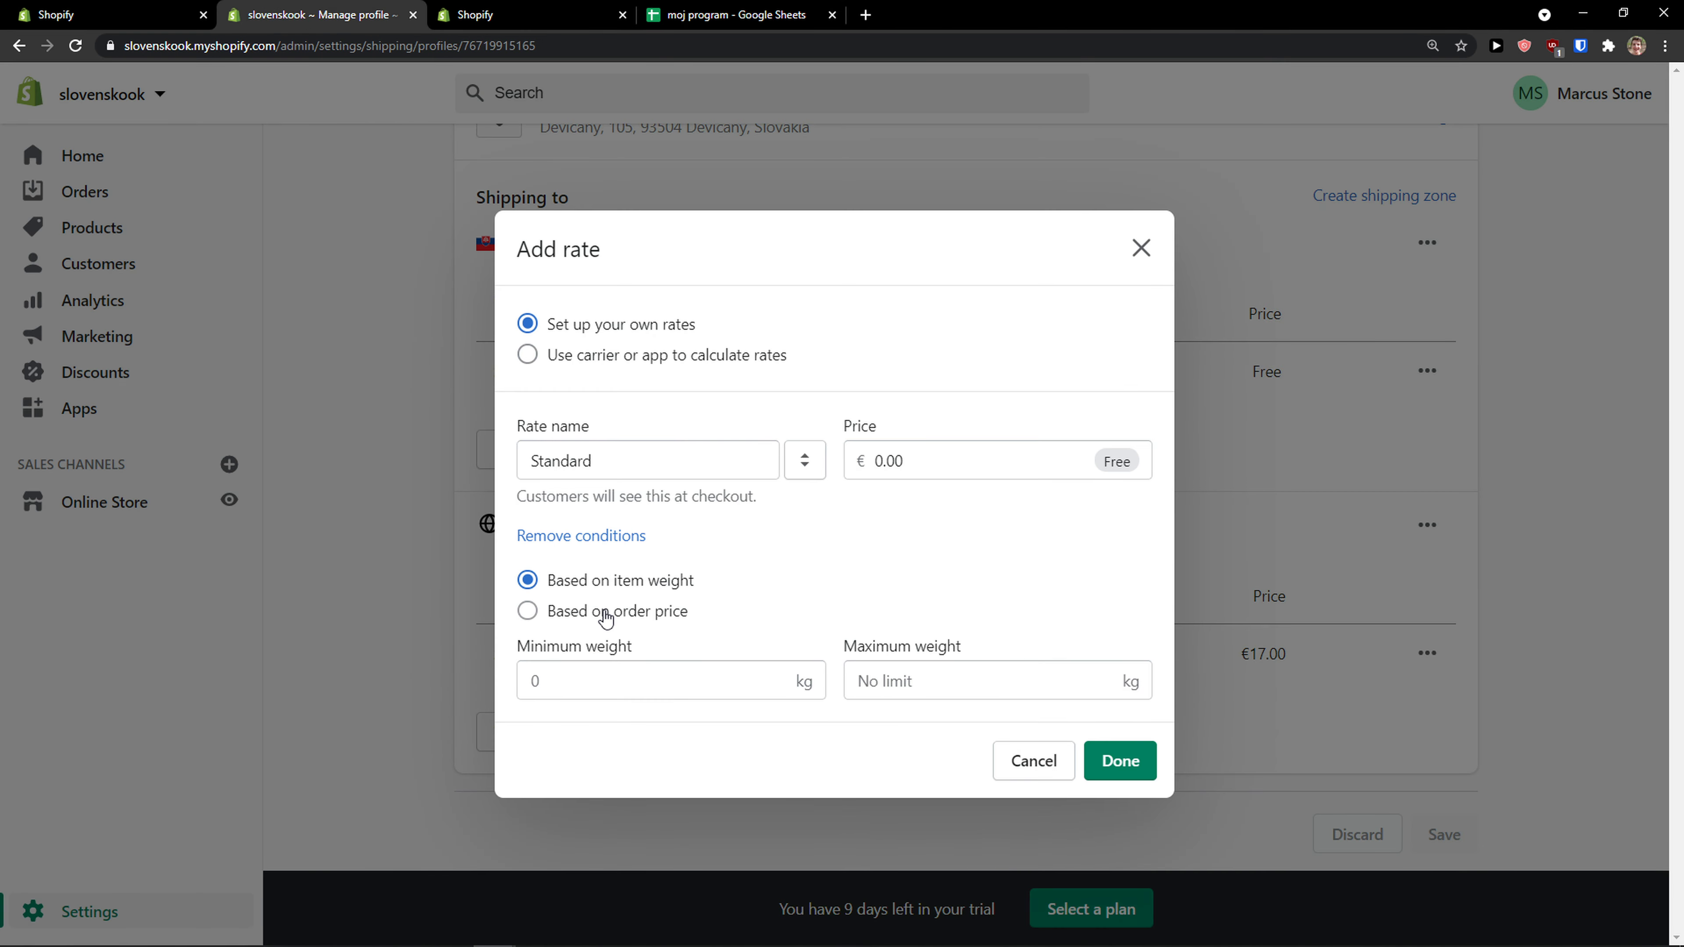
click(565, 623)
click(602, 674)
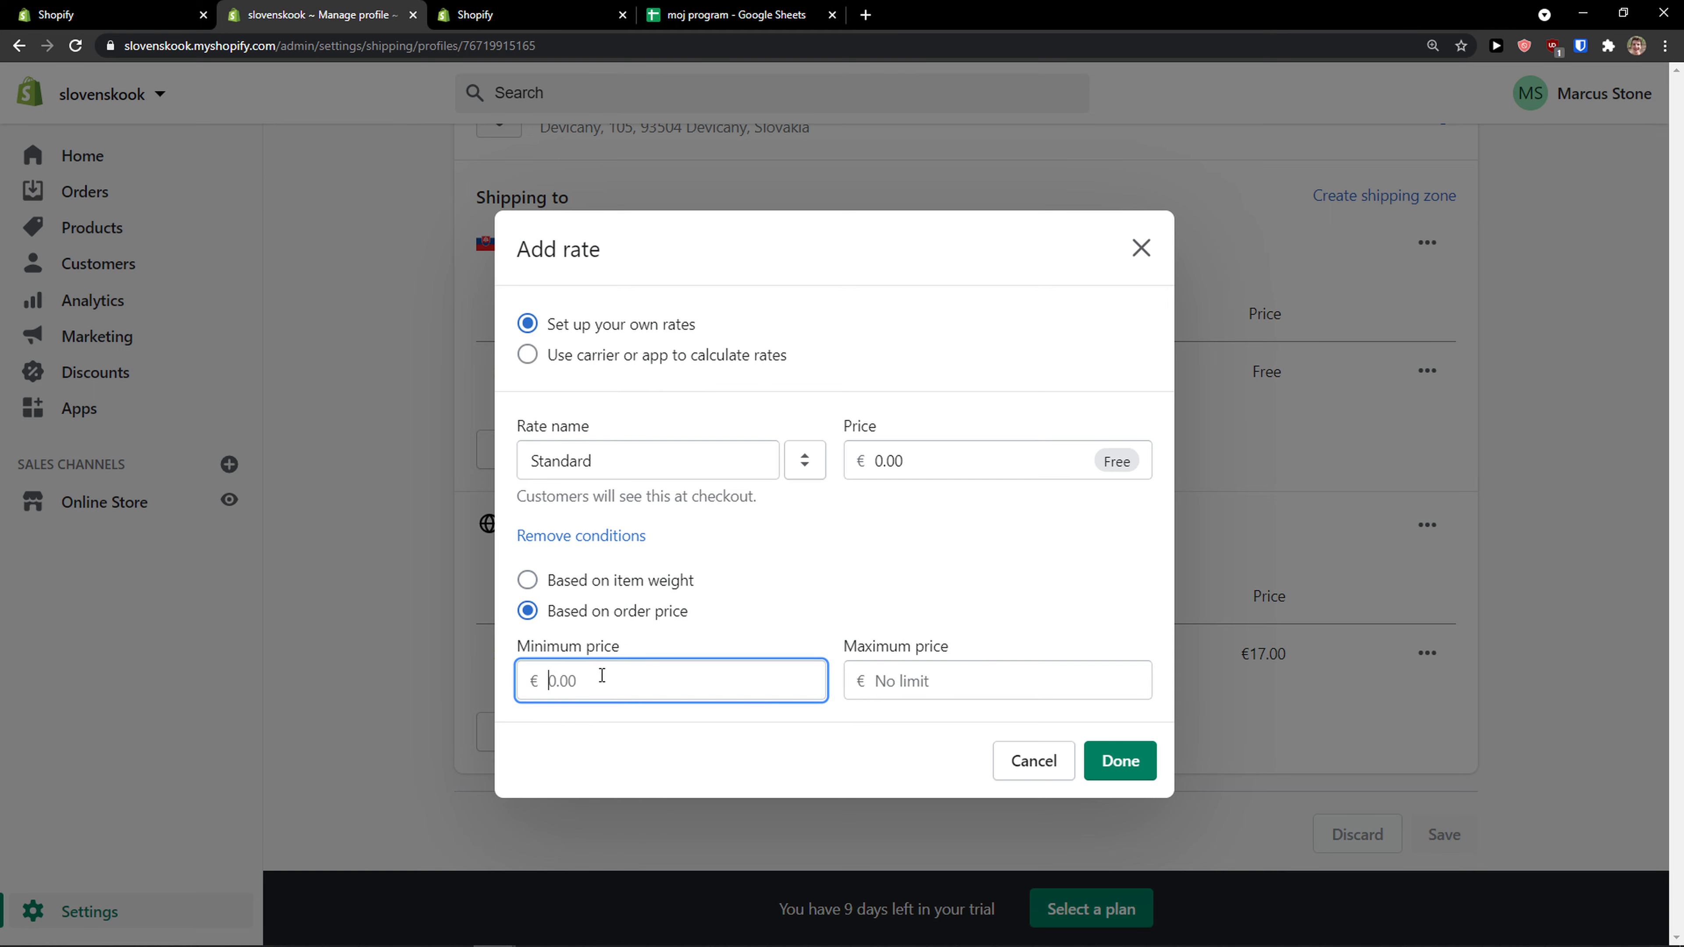
Step: Reread the minimum order price instruction, set the rate's minimum price to €50.00 and finish adding the rate
click(113, 14)
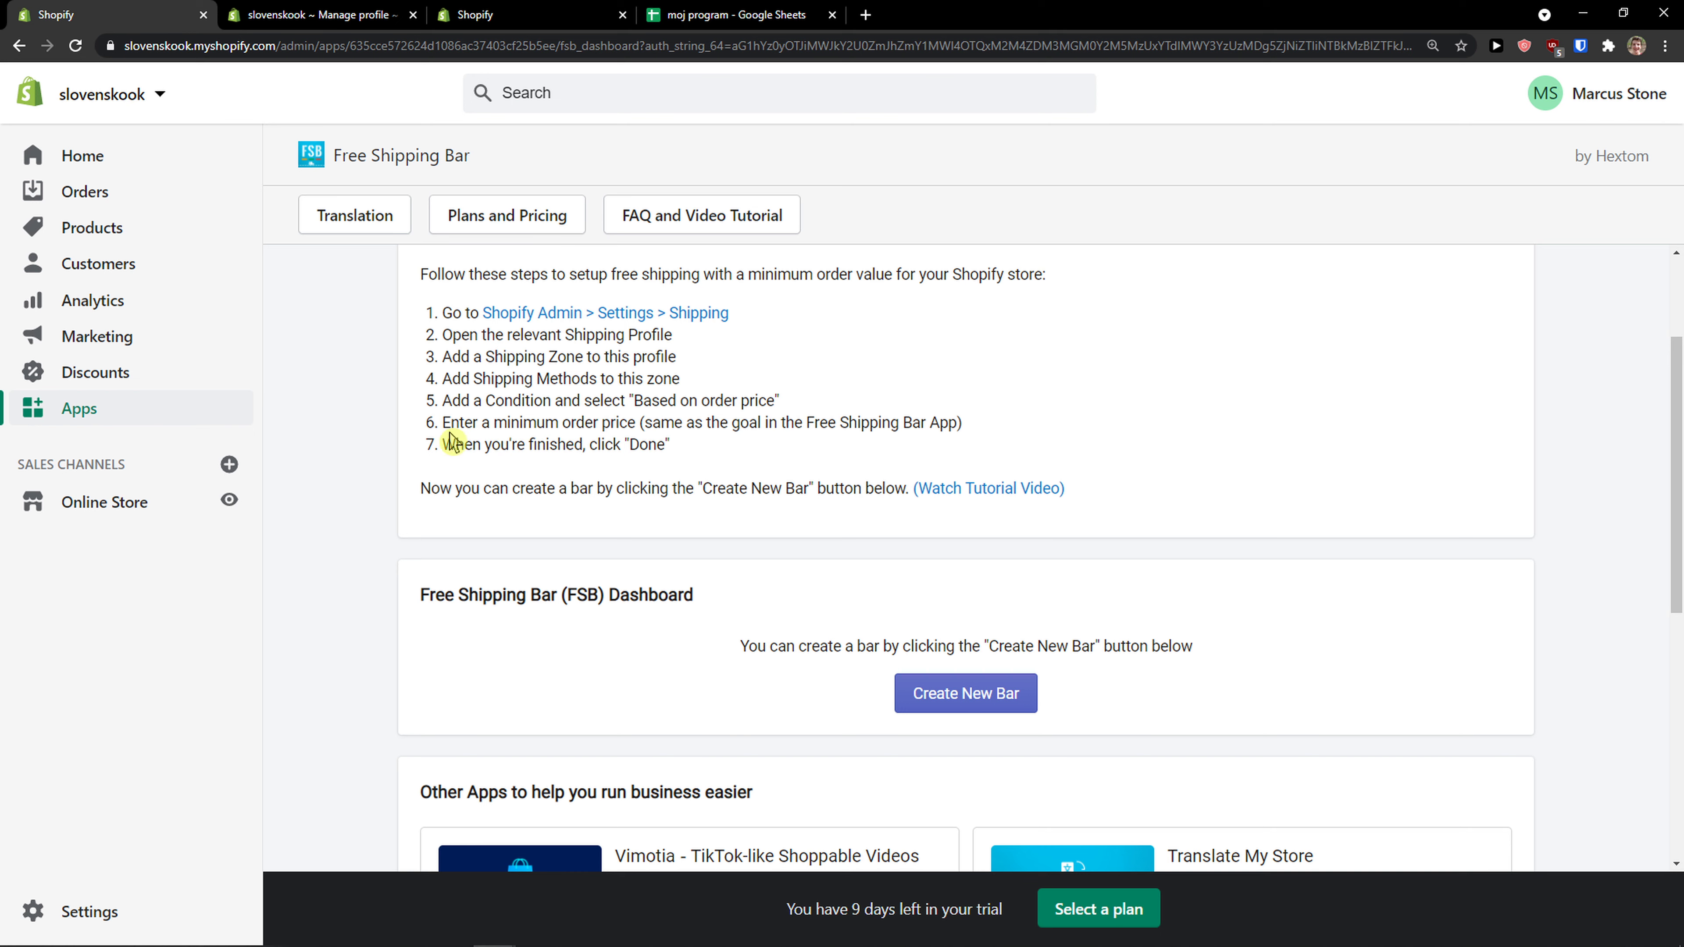
drag(459, 431, 921, 425)
click(667, 432)
scroll(919, 423, up, 1)
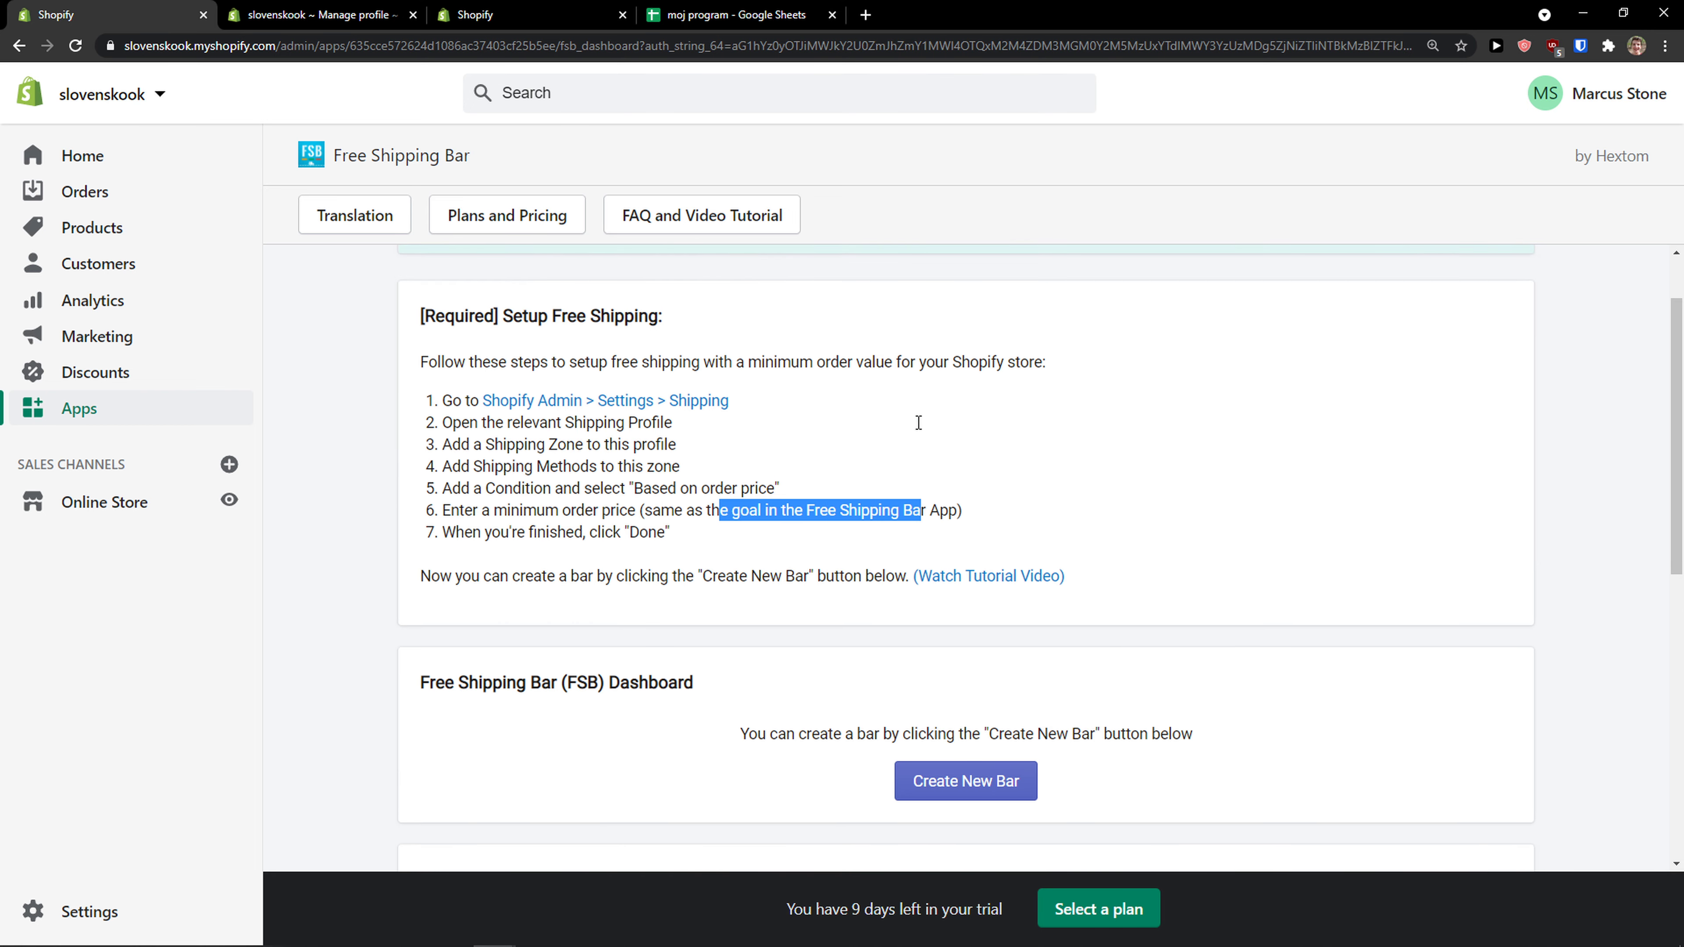
click(258, 14)
text(2)
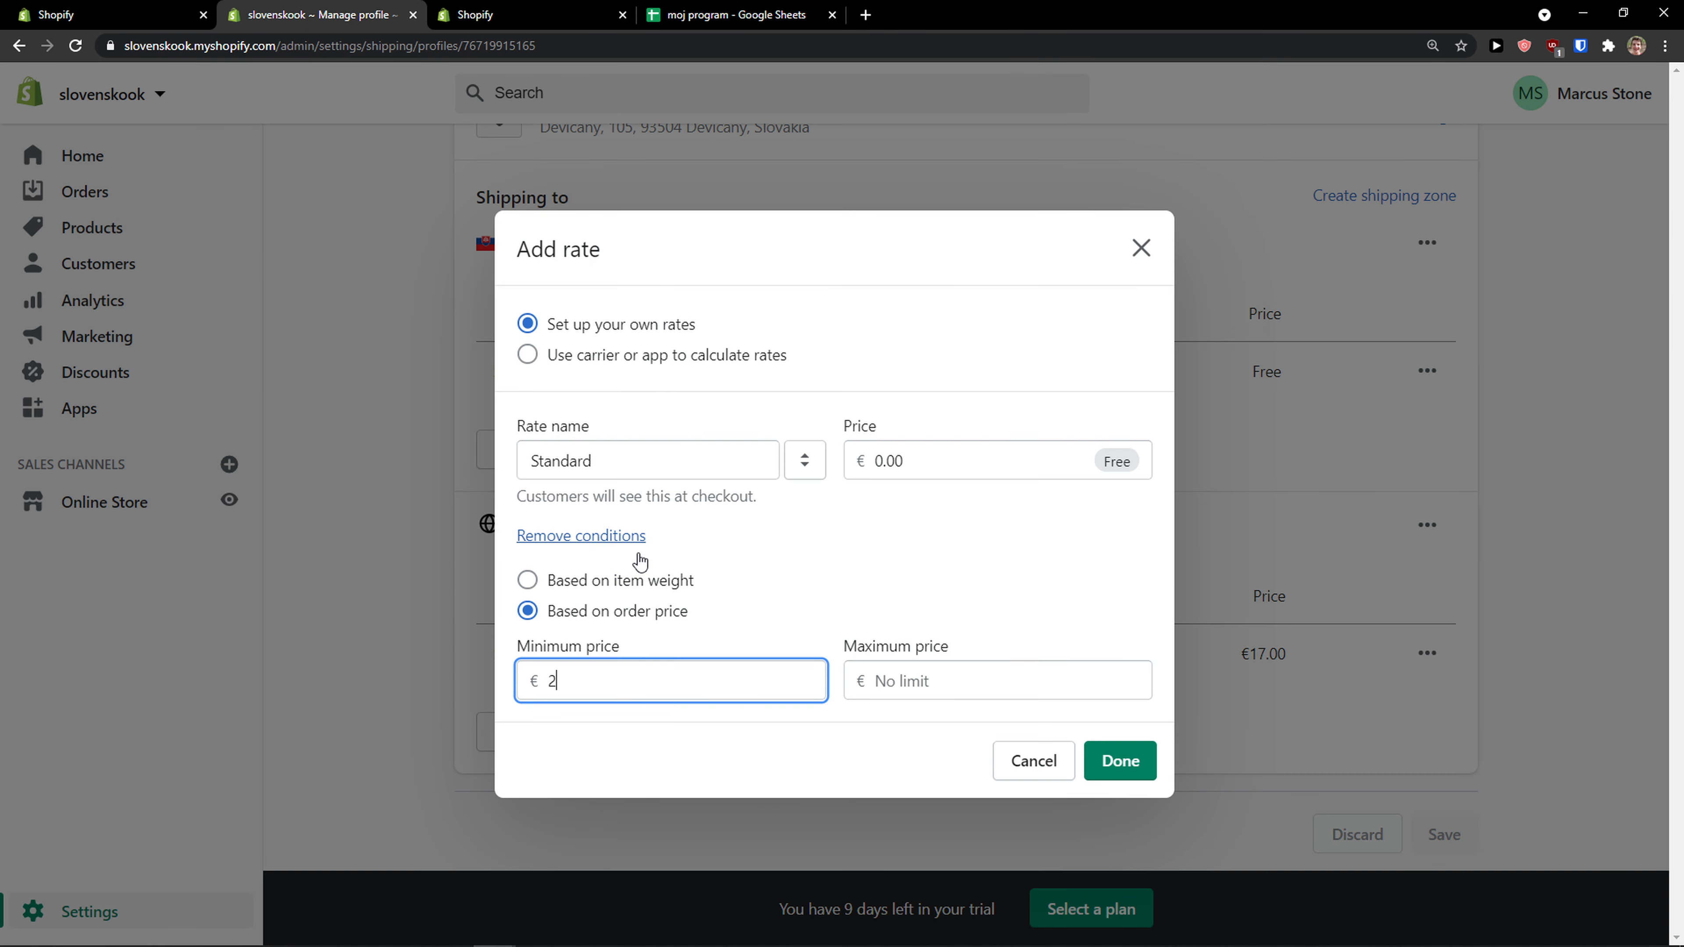
text(50)
click(813, 587)
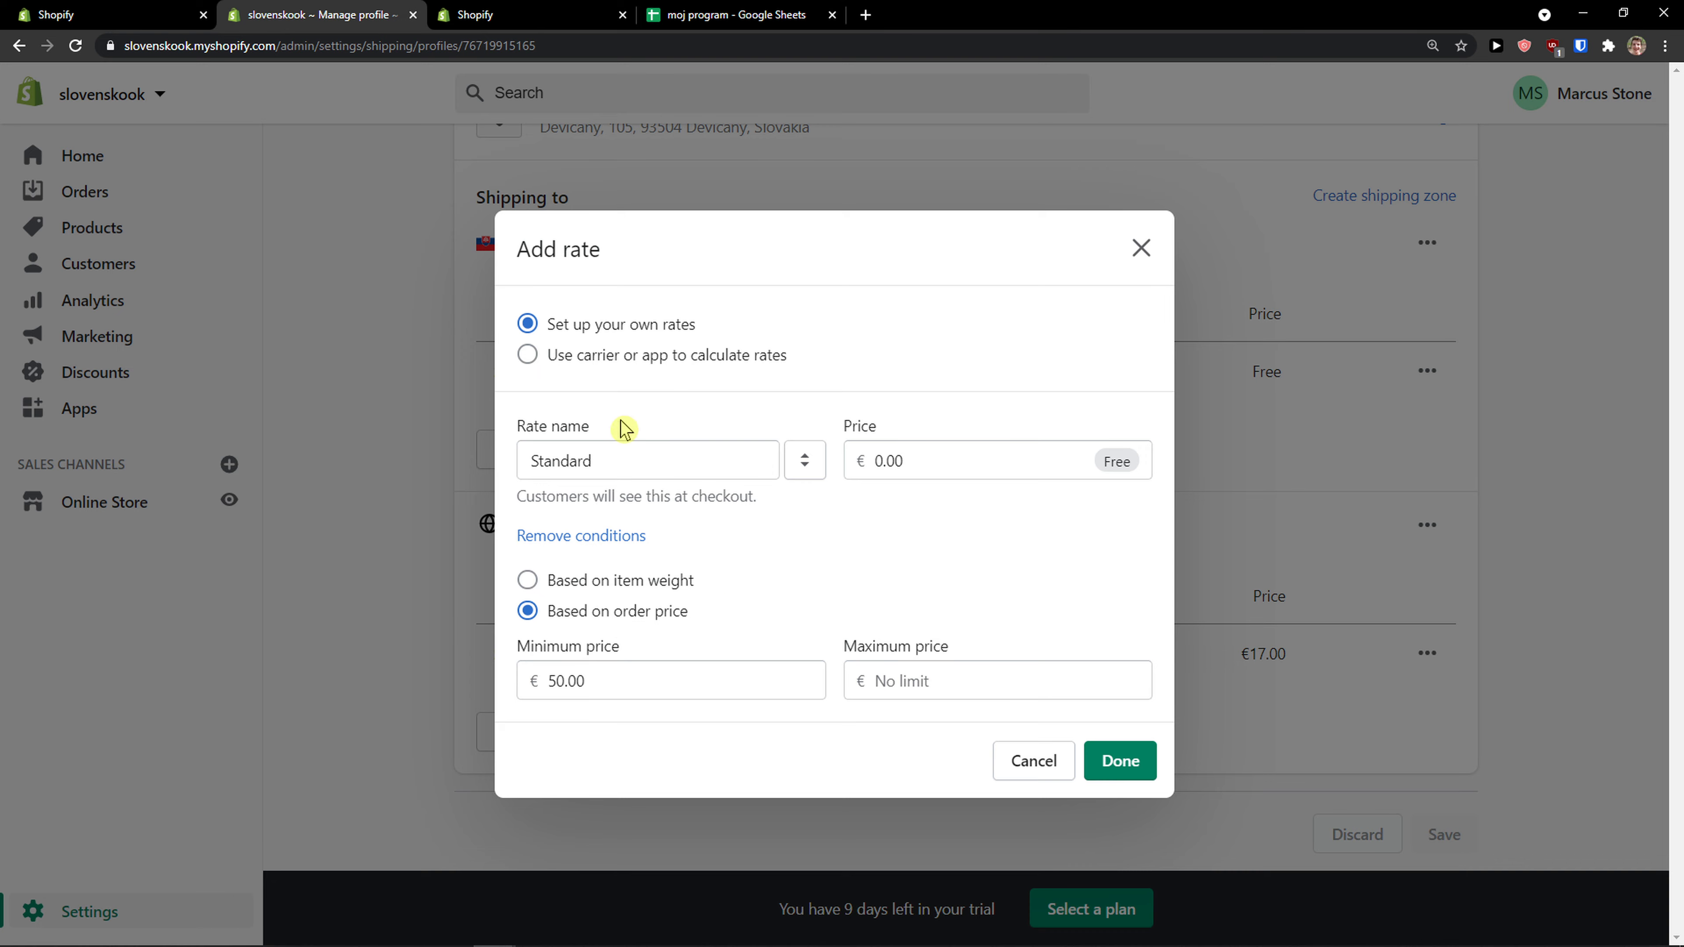
click(1157, 769)
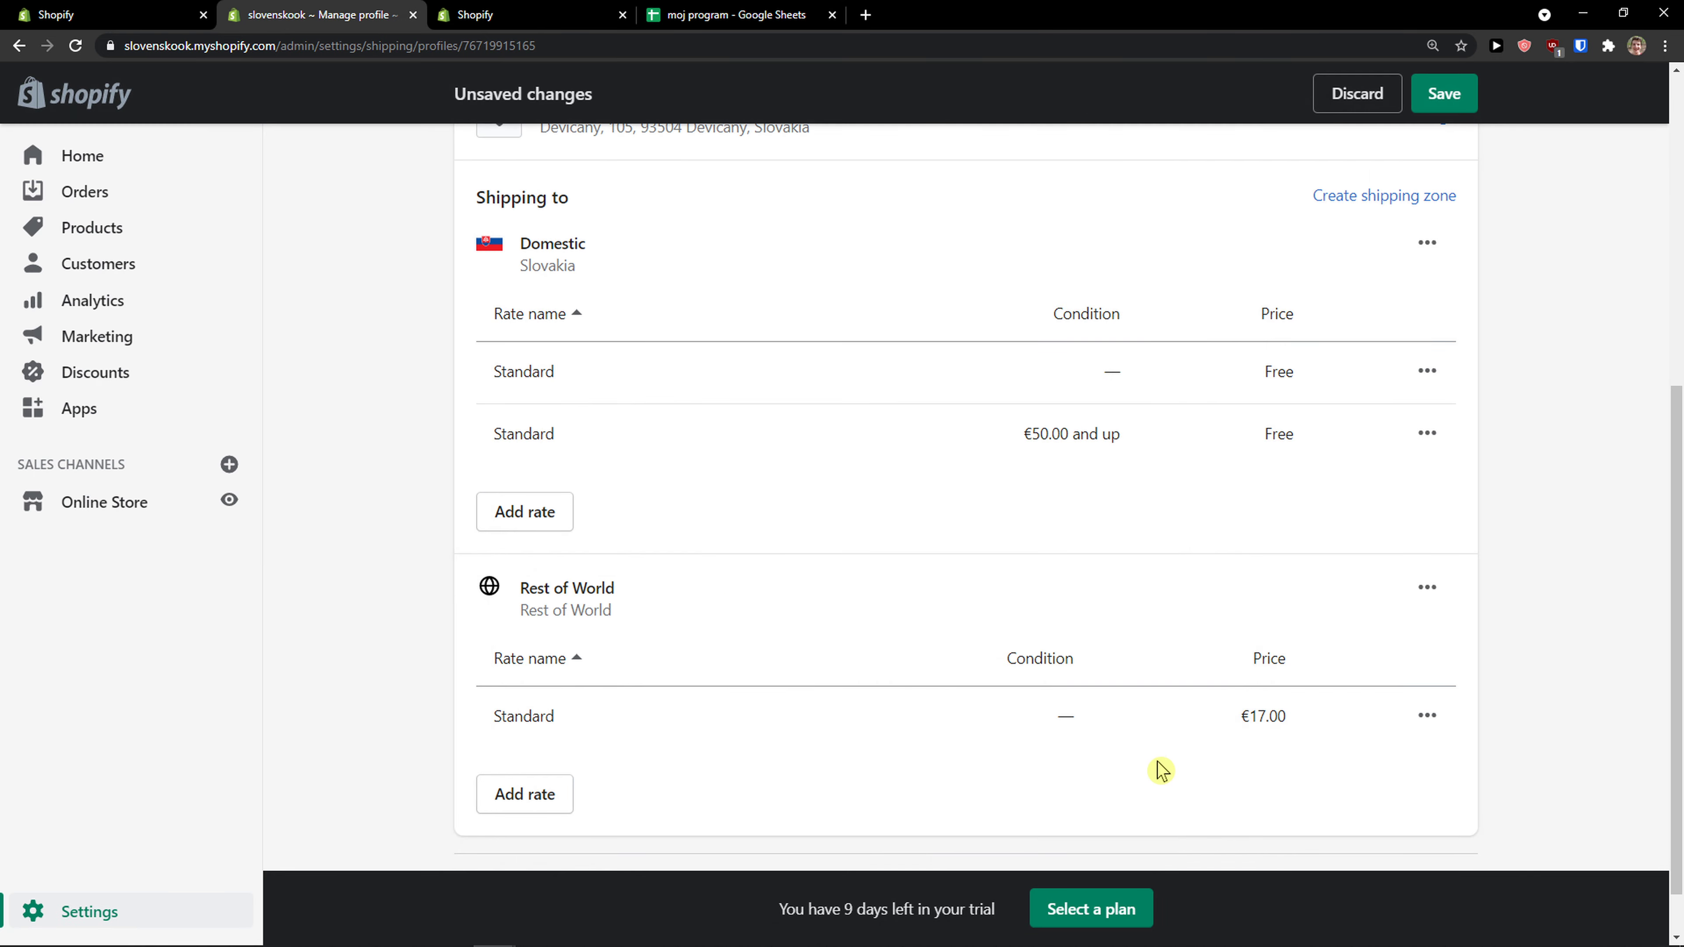
Step: Delete the Standard rate that has no condition from the Domestic zone, and check the condition and price of the remaining one
scroll(1045, 489, up, 1)
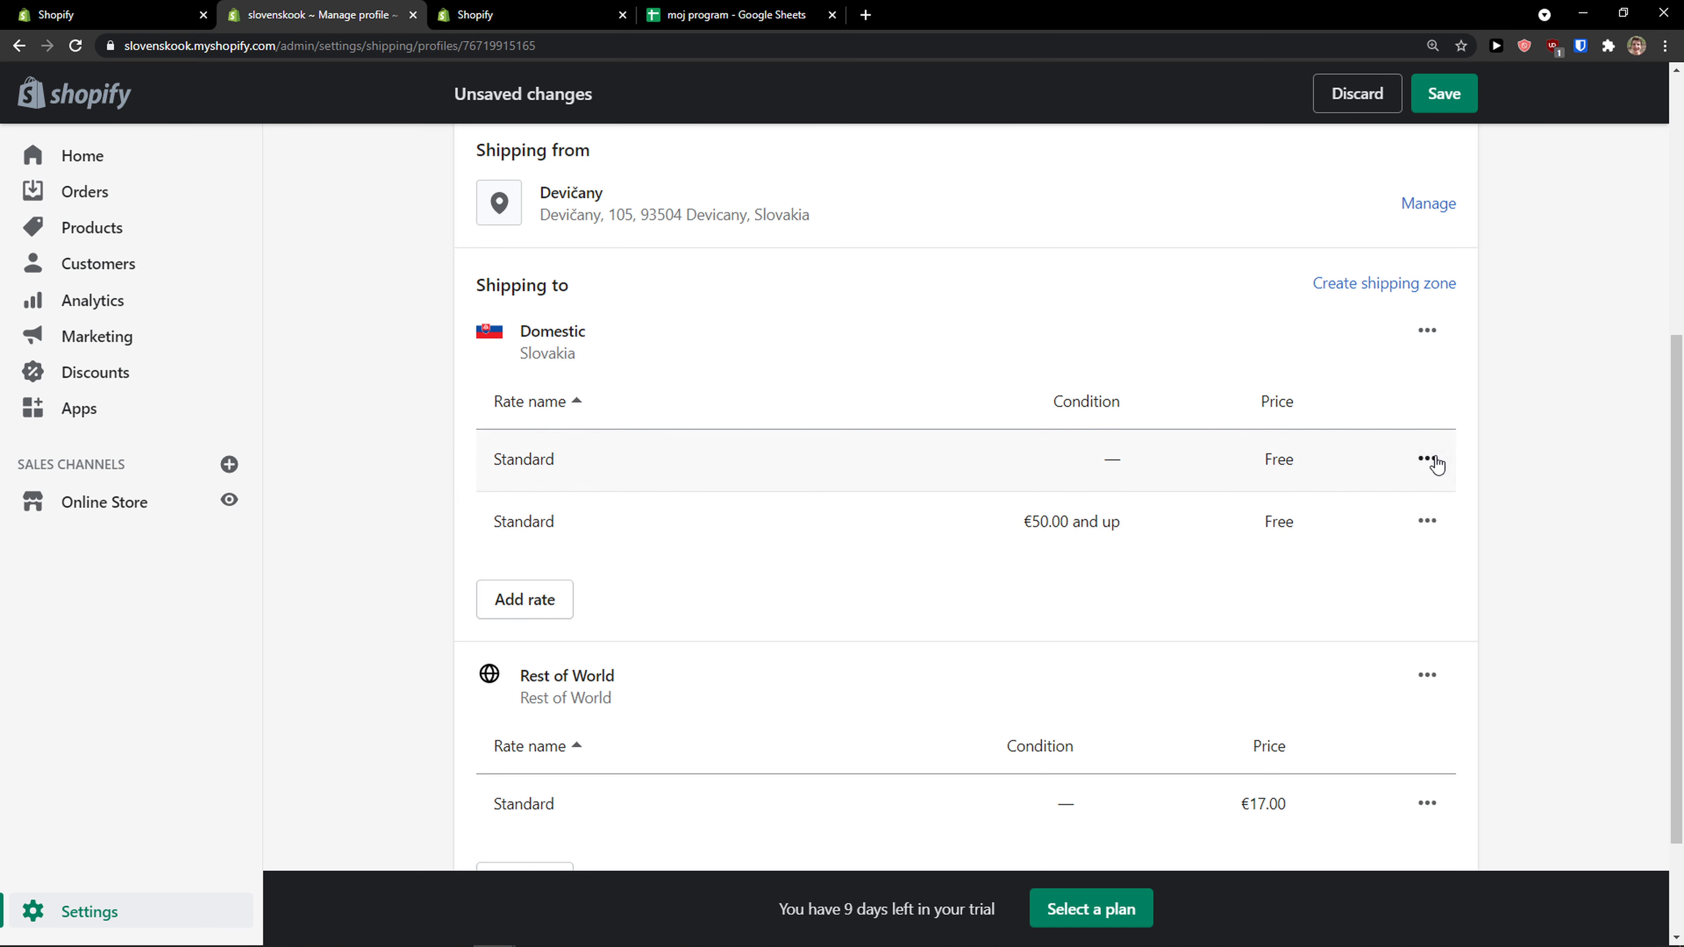
click(1426, 458)
click(1387, 556)
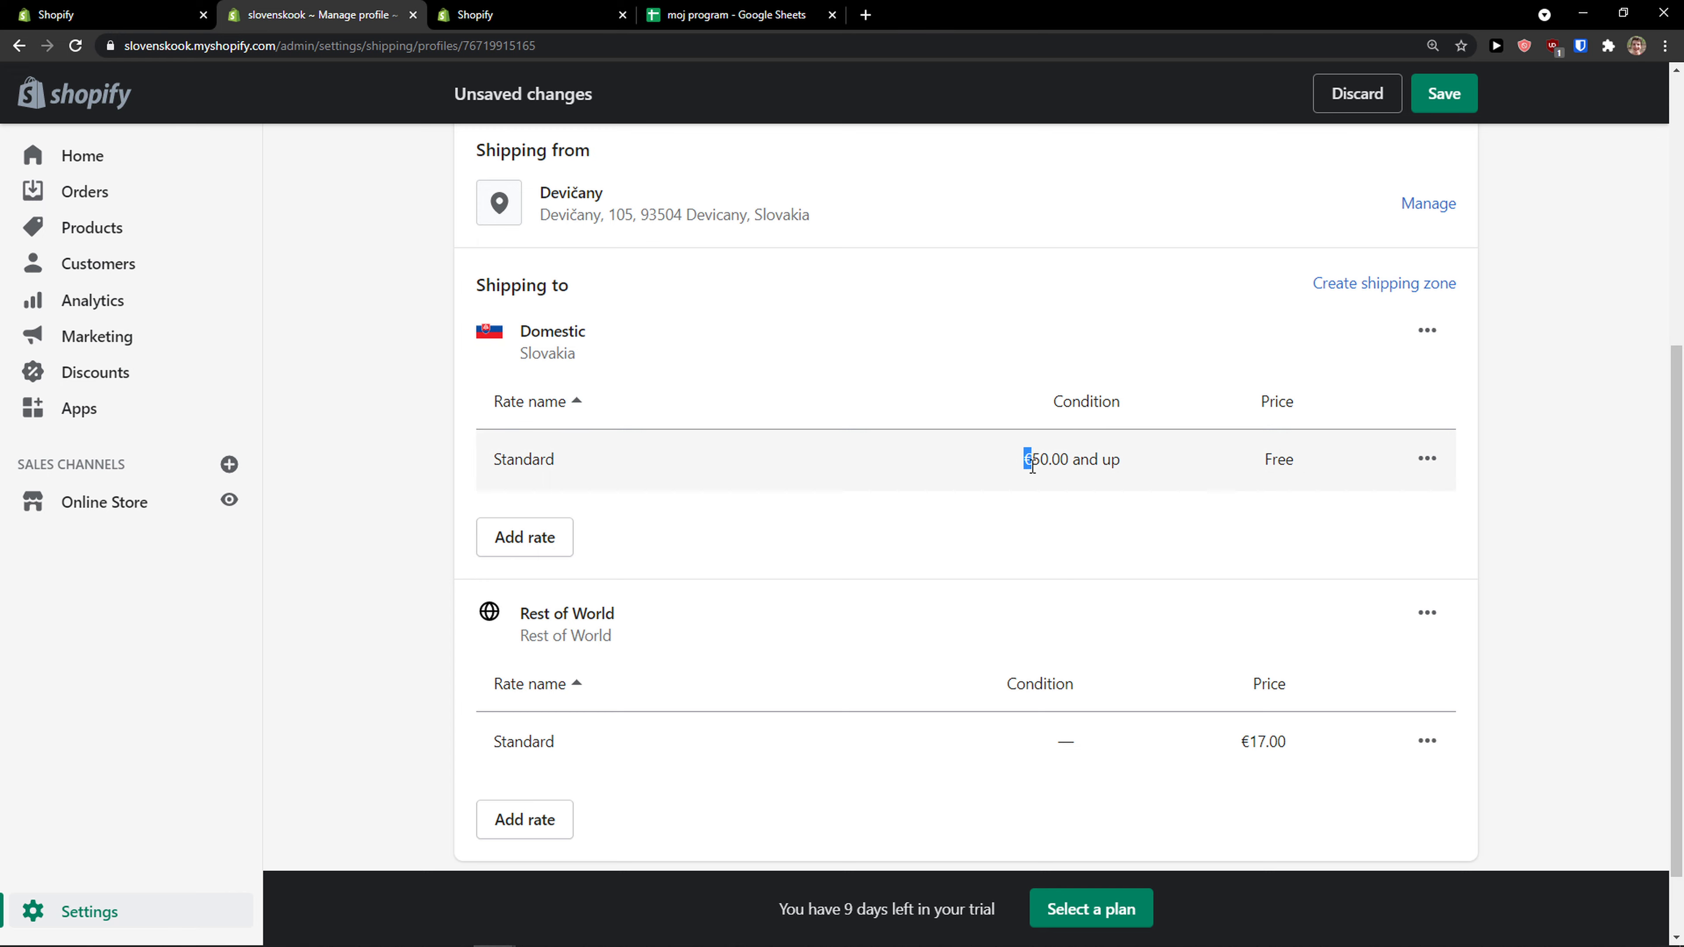
drag(1028, 466, 1128, 463)
drag(1270, 465, 1319, 481)
Step: Return to the Free Shipping Bar page and open Vimotia, Translate My Store, Bulk Product Edit and Bulk Image Edit in separate tabs
click(132, 14)
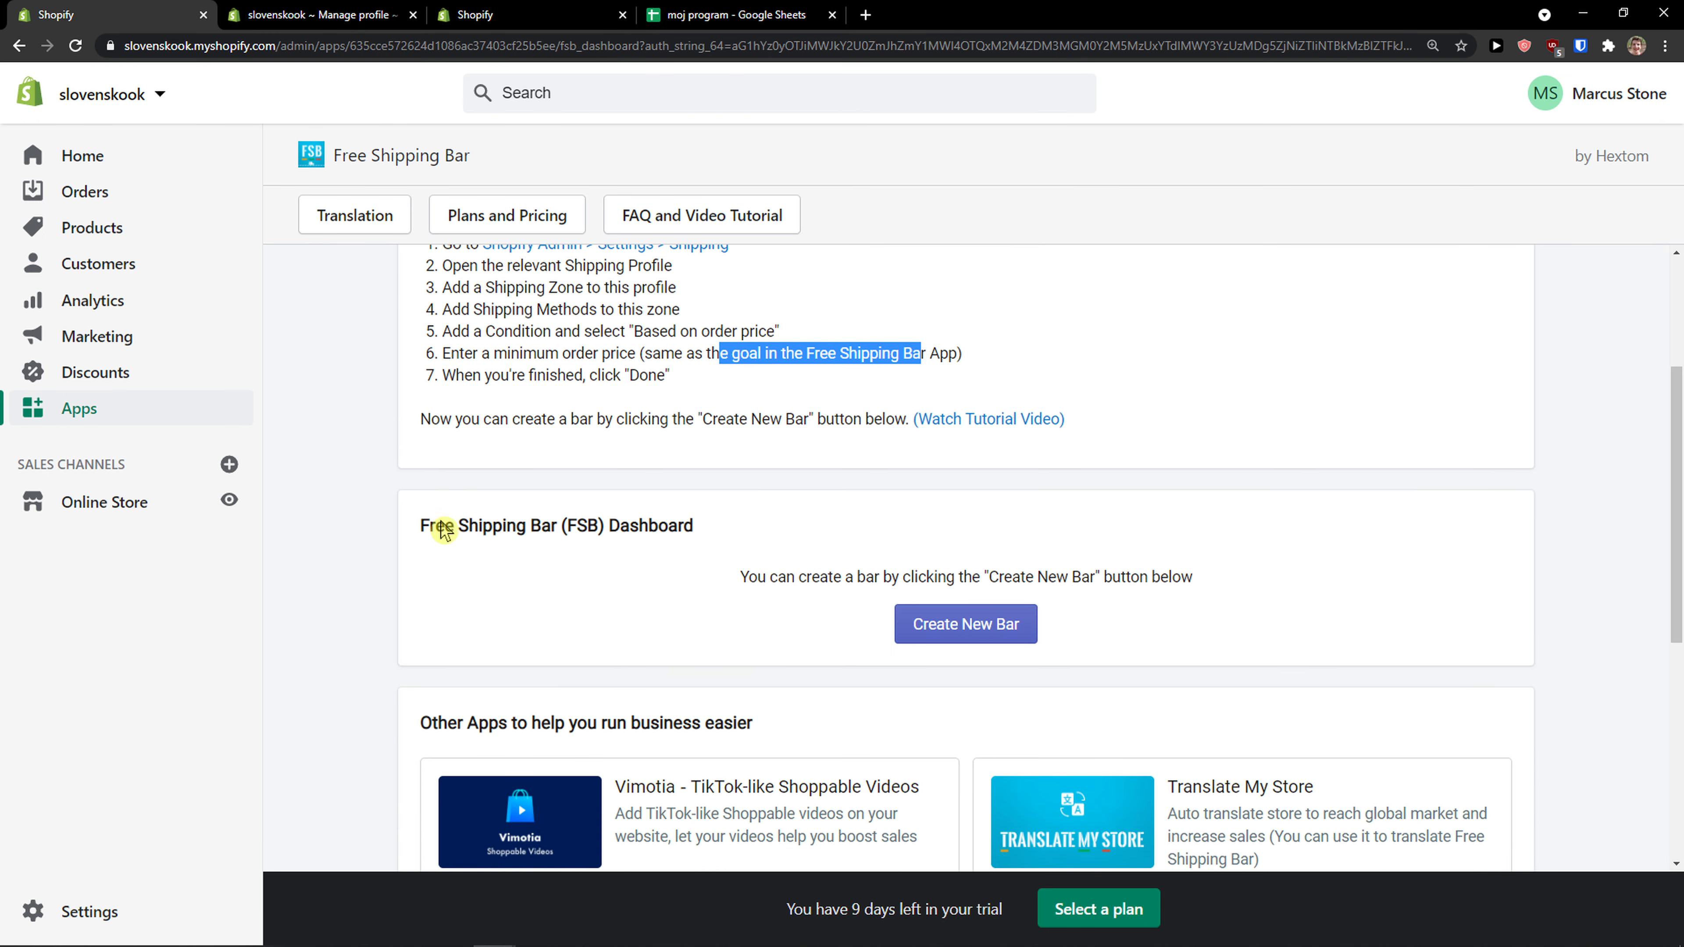
scroll(443, 529, down, 3)
scroll(441, 527, up, 1)
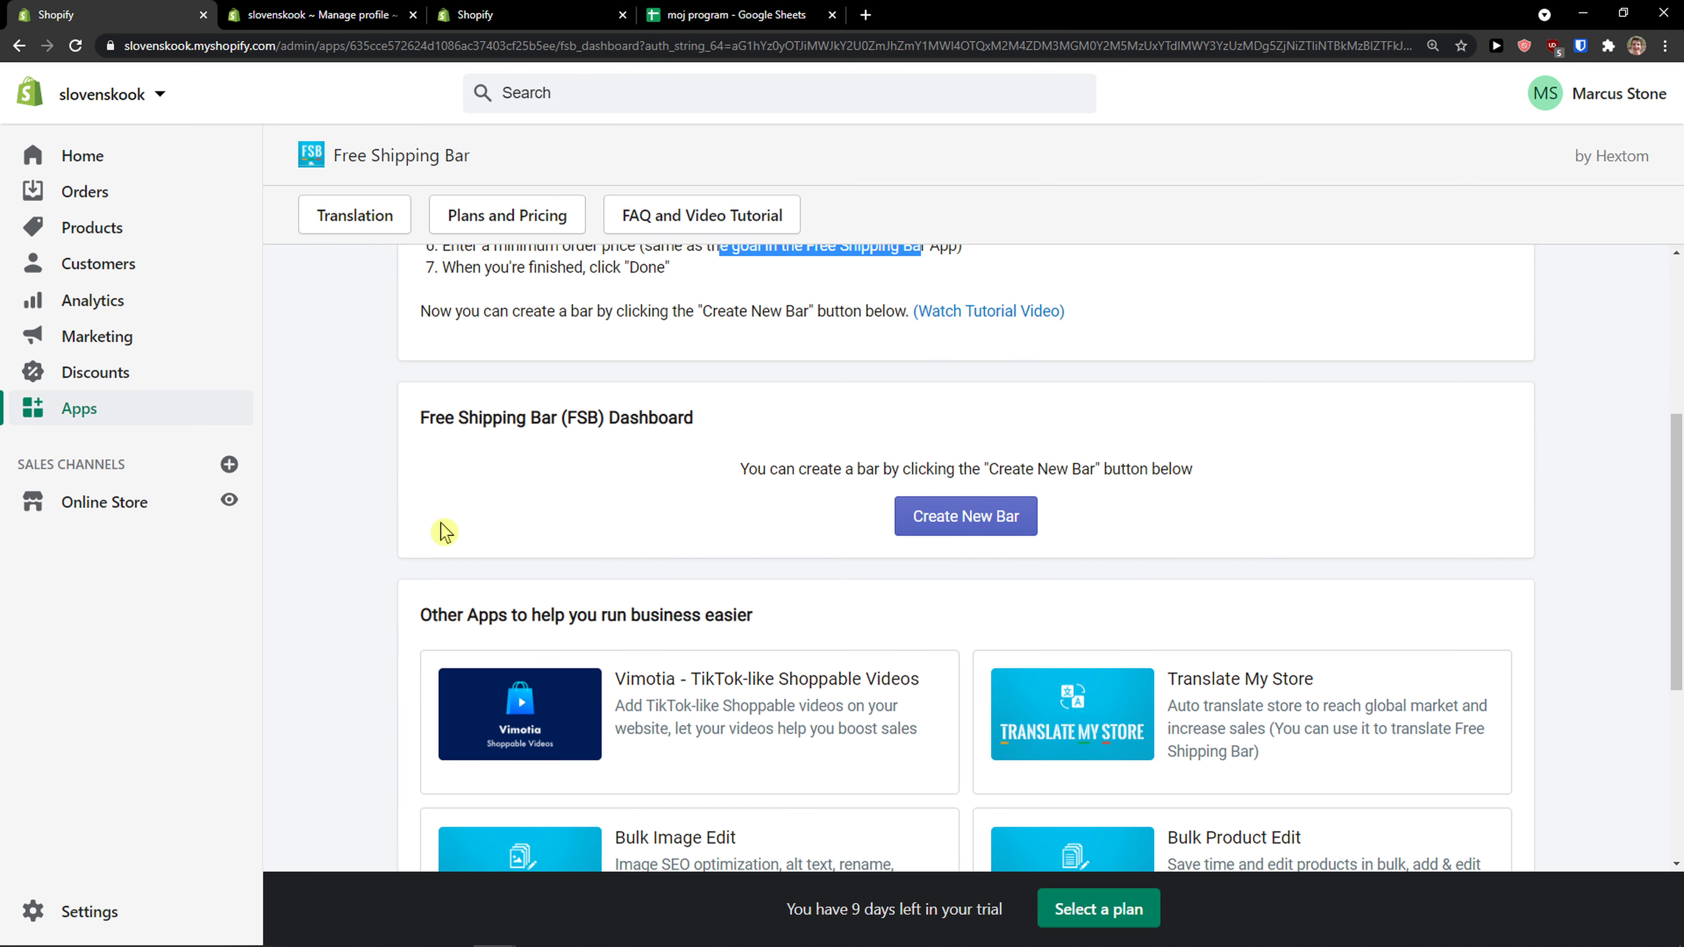
ctrl+click(656, 690)
scroll(928, 677, down, 1)
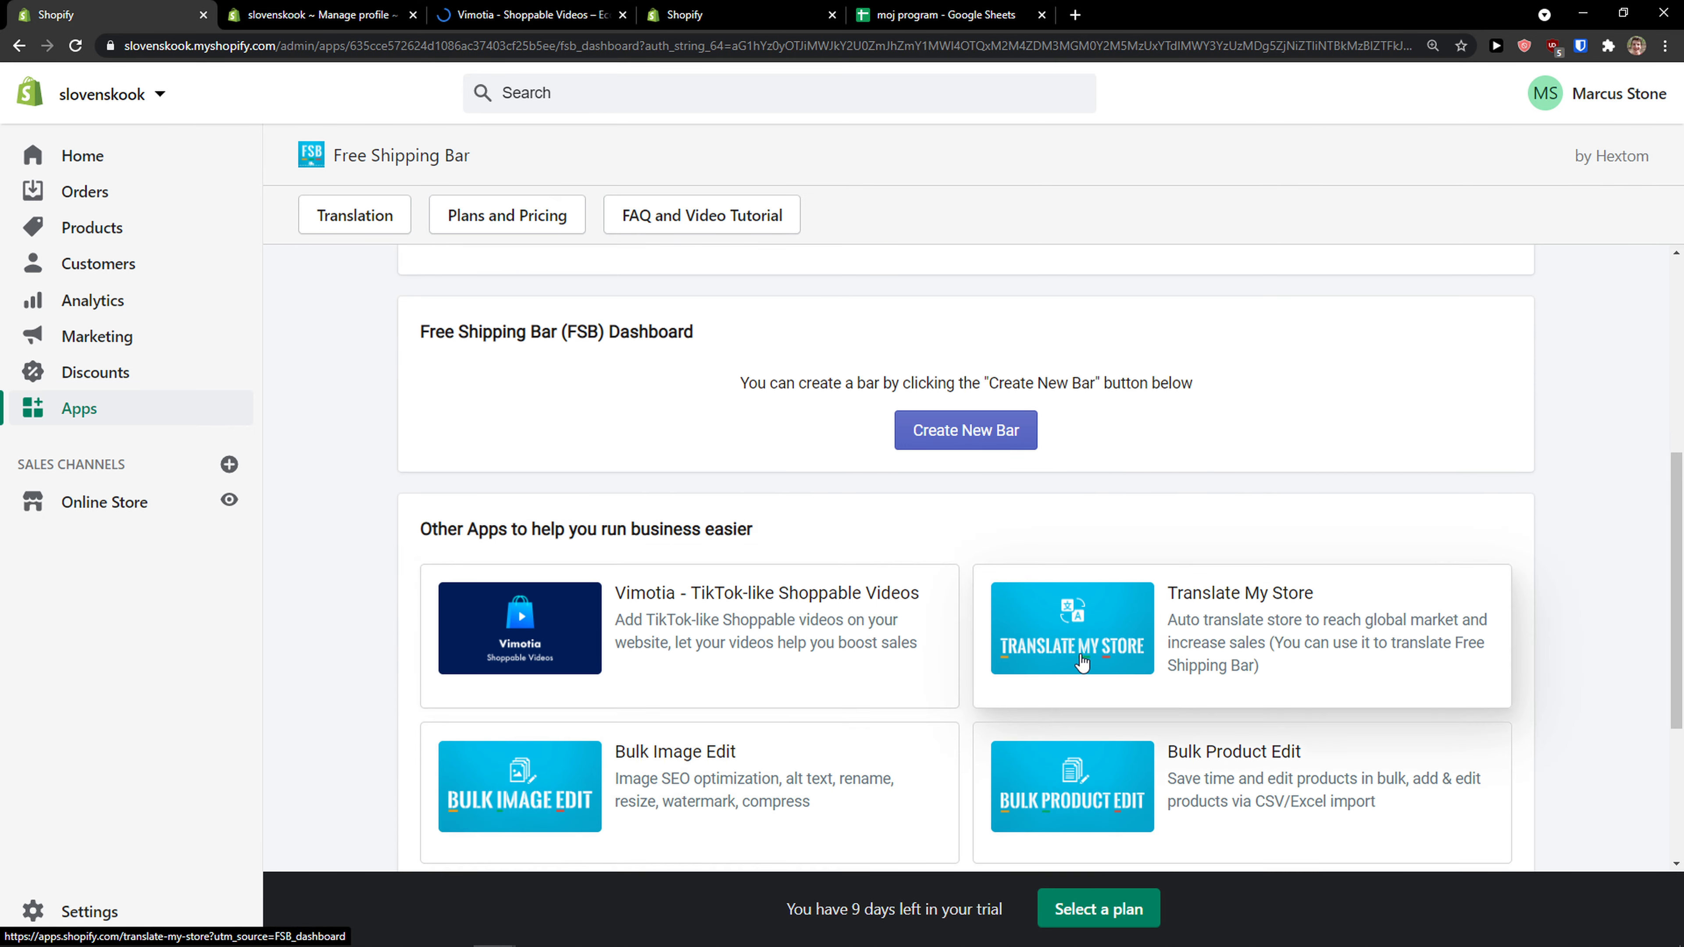
ctrl+click(1084, 672)
ctrl+click(1074, 796)
ctrl+click(620, 800)
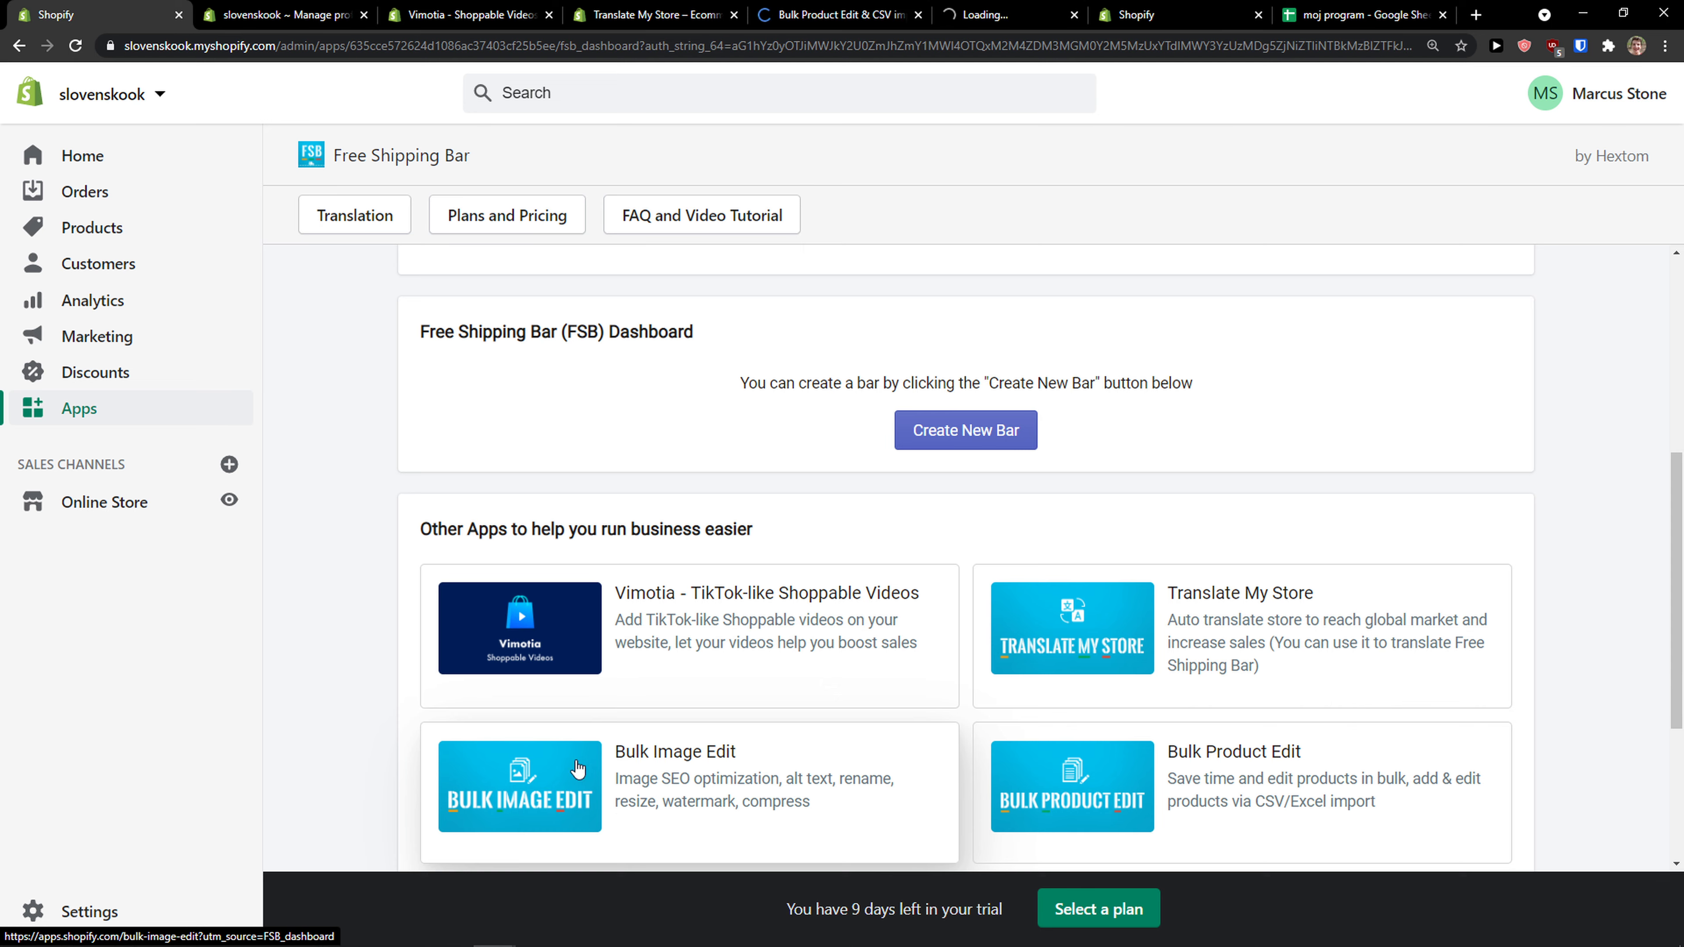
scroll(592, 756, down, 2)
scroll(616, 731, up, 3)
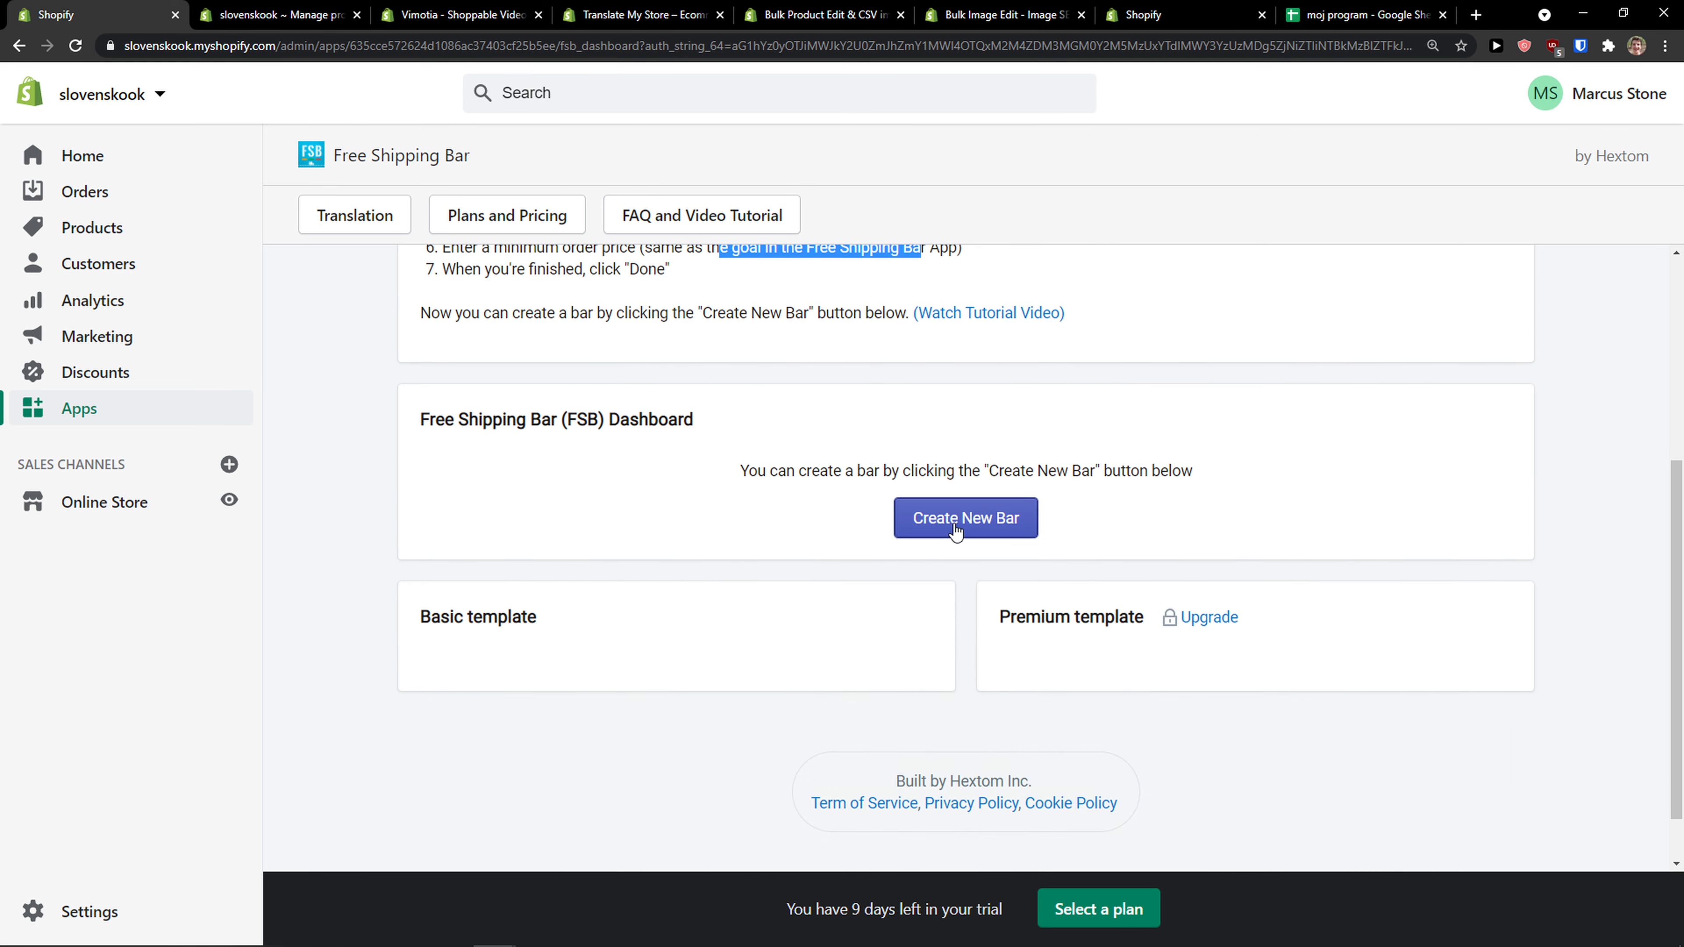
Step: Compare the basic and premium bar templates and apply the basic Harvest Gold template
scroll(862, 531, down, 3)
scroll(742, 464, up, 2)
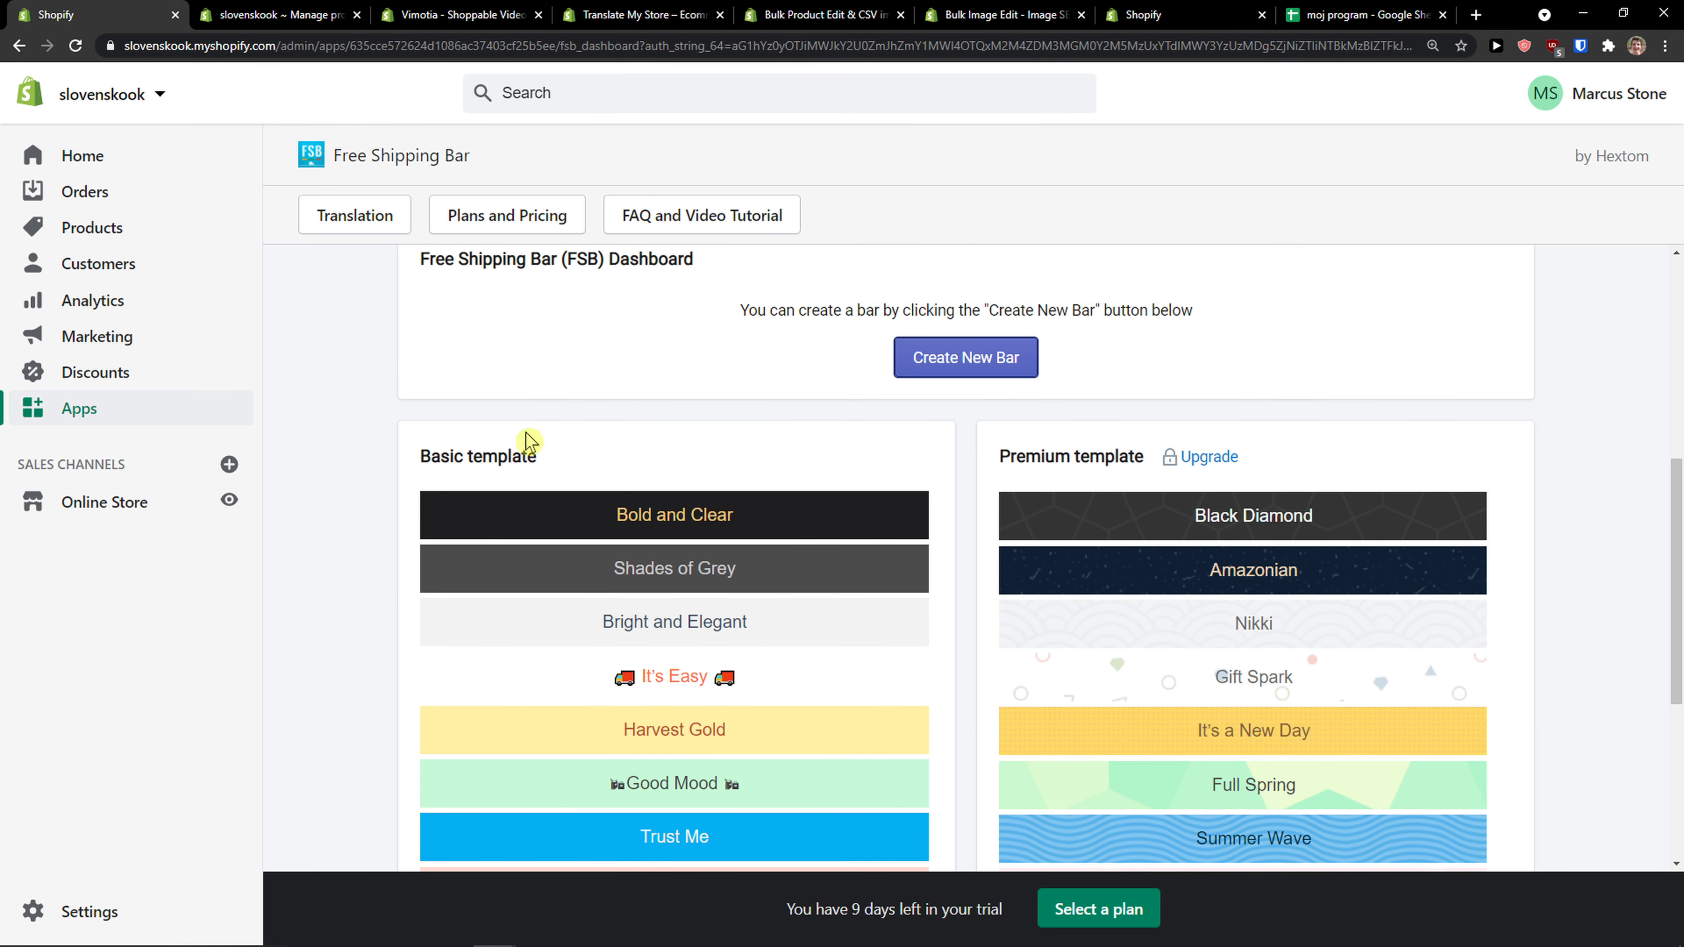
scroll(835, 449, down, 1)
scroll(1090, 421, down, 2)
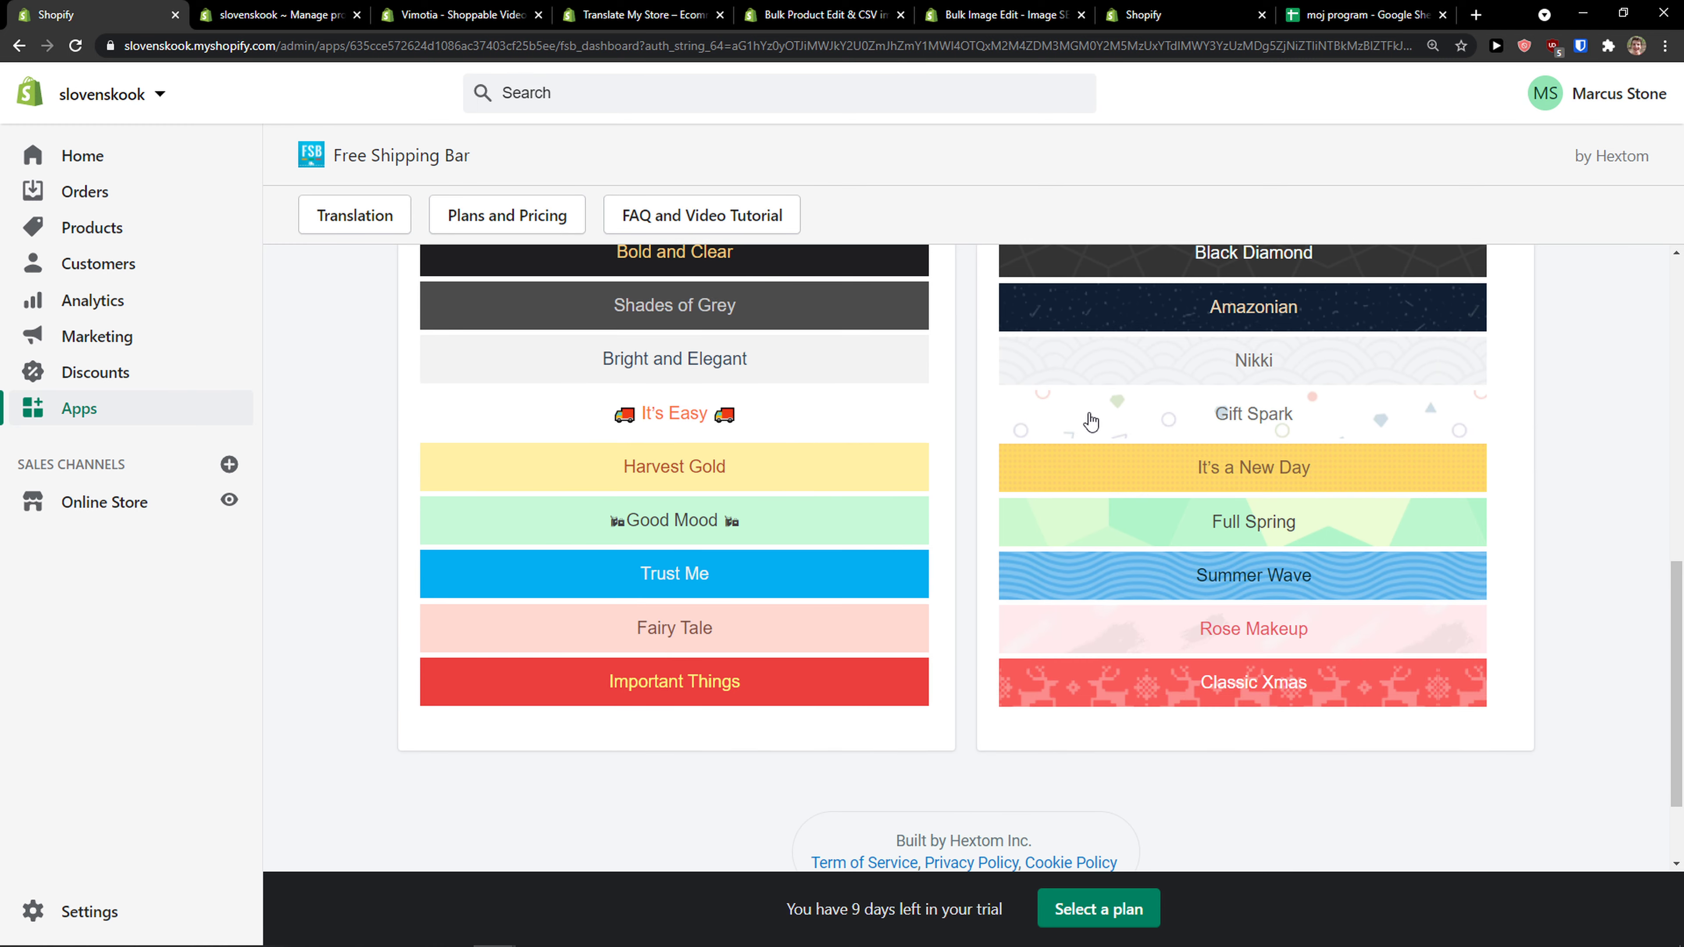
scroll(1091, 420, up, 1)
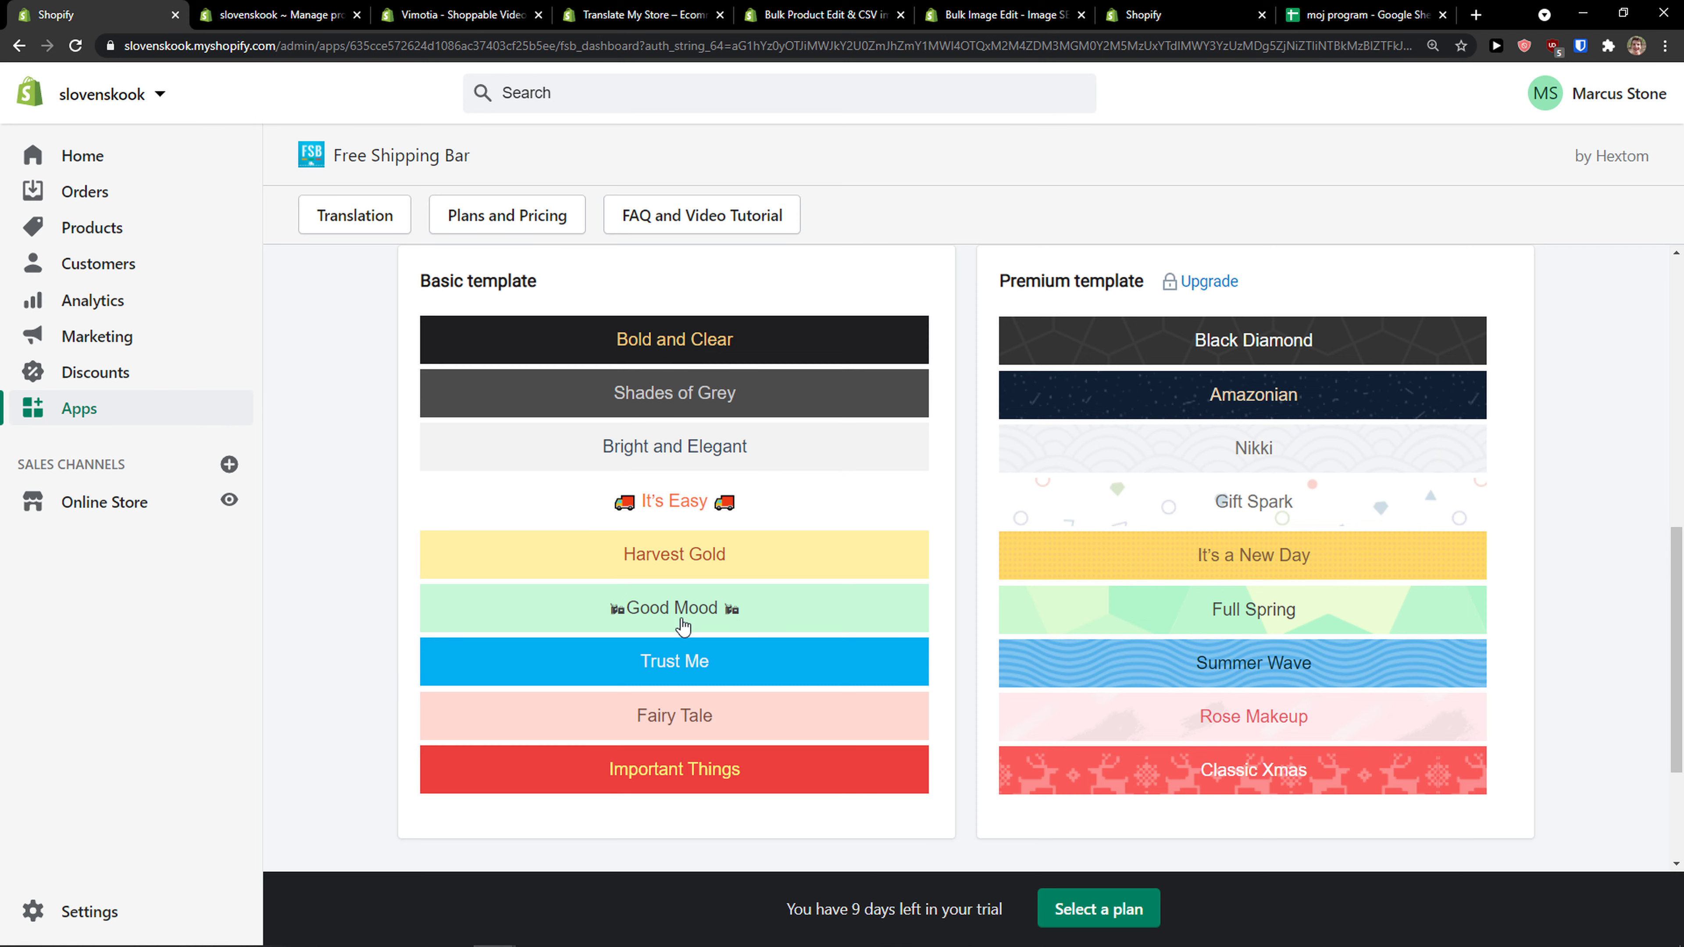
click(648, 557)
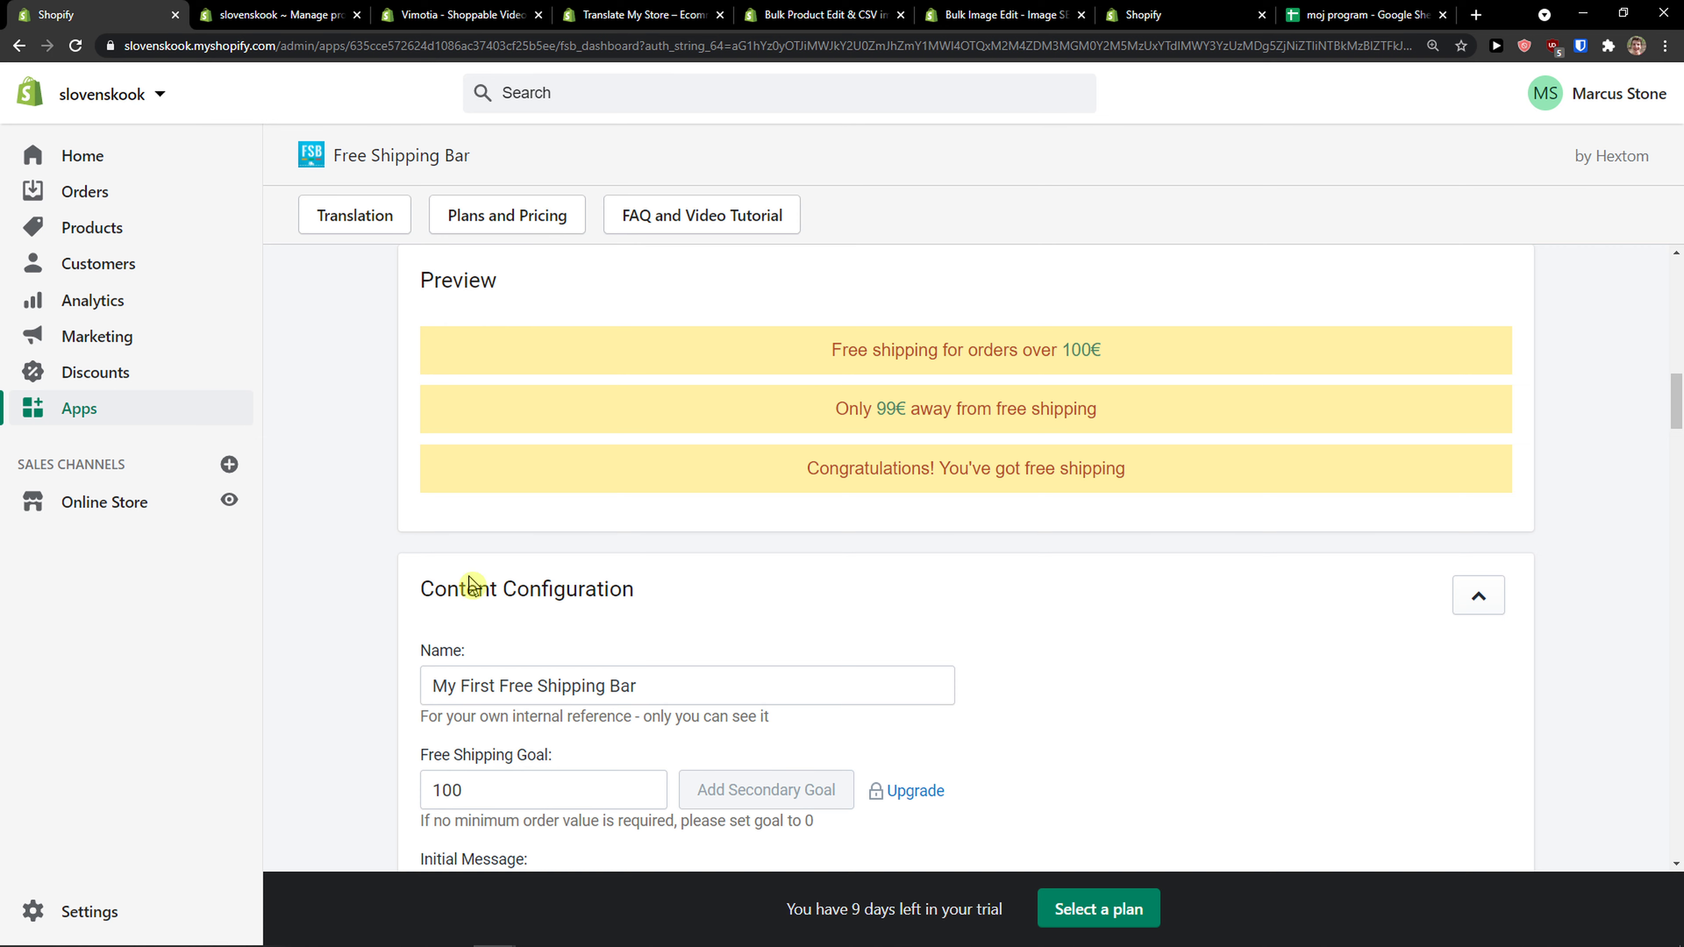
Step: Set the Free Shipping Goal in the bar's content configuration to 99
scroll(402, 592, down, 3)
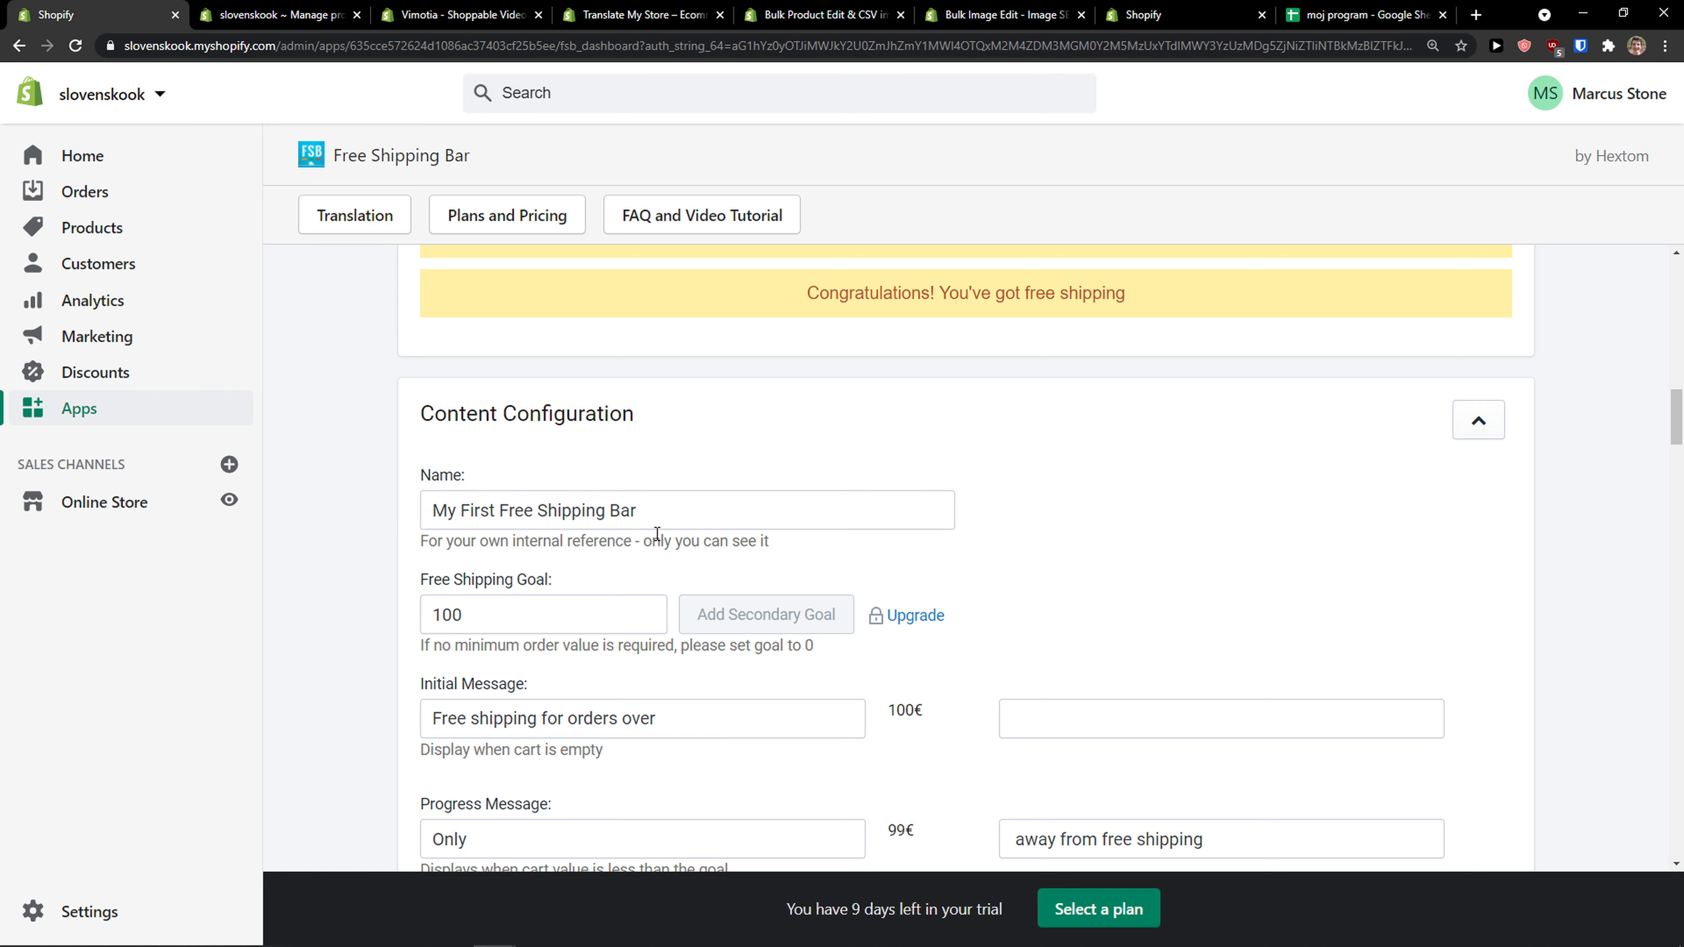
double_click(495, 632)
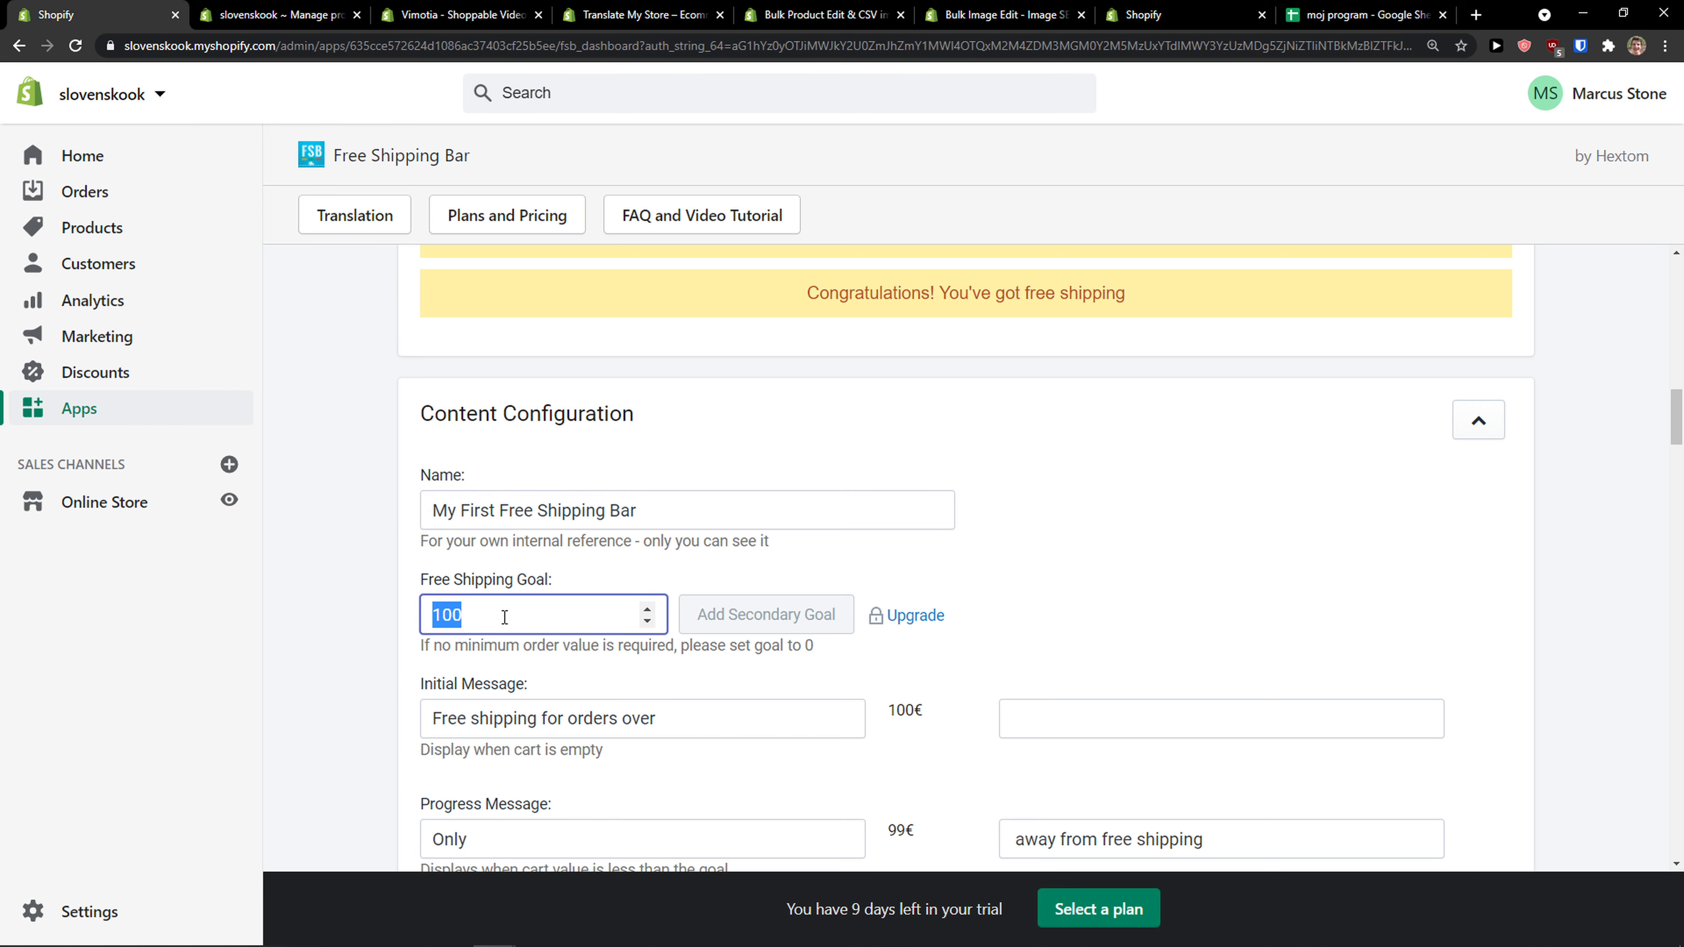
text(99)
scroll(468, 559, down, 1)
key(ctrl+plus)
key(ctrl+plus)
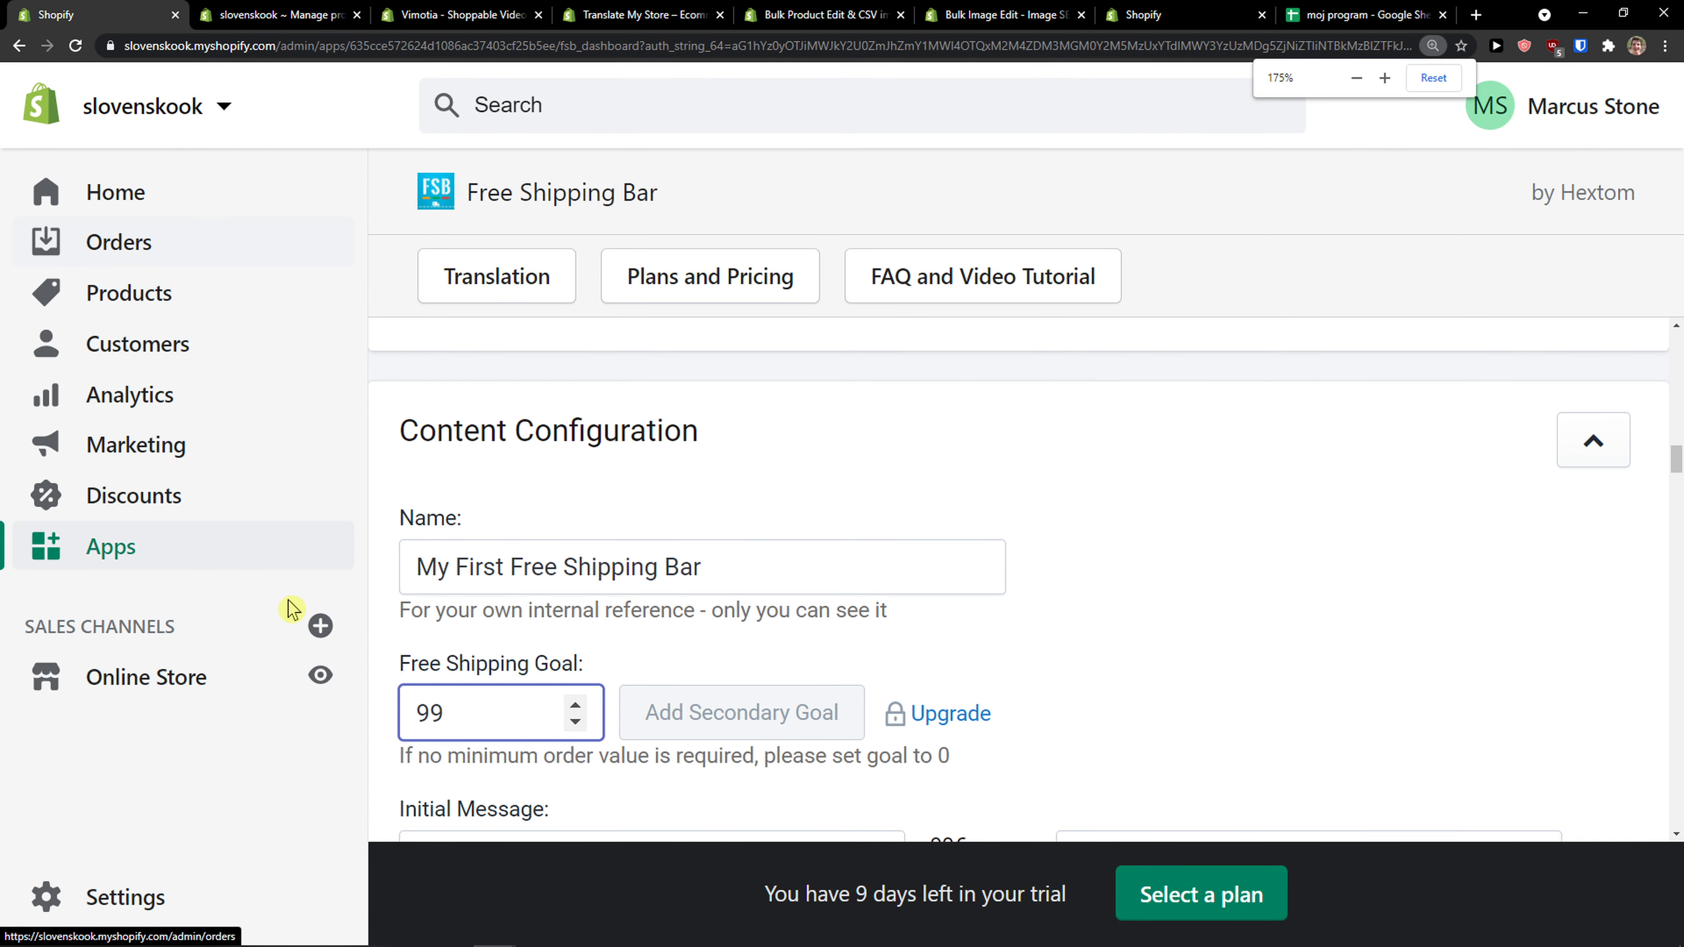
scroll(400, 586, down, 2)
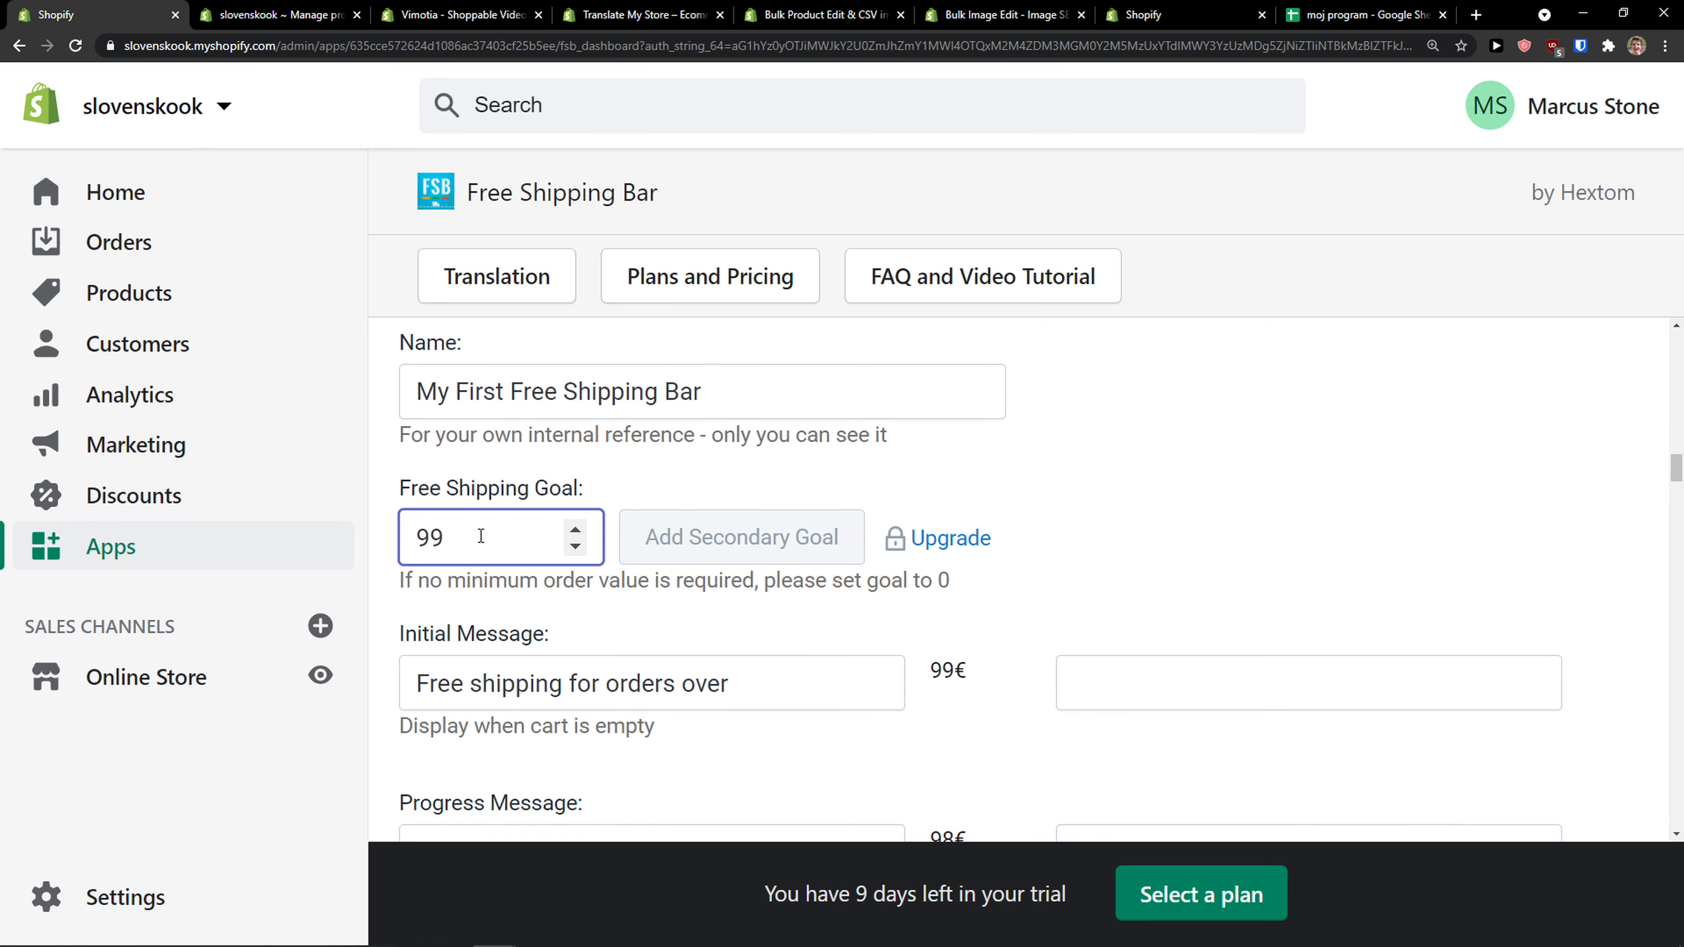
click(1124, 568)
scroll(1124, 568, down, 1)
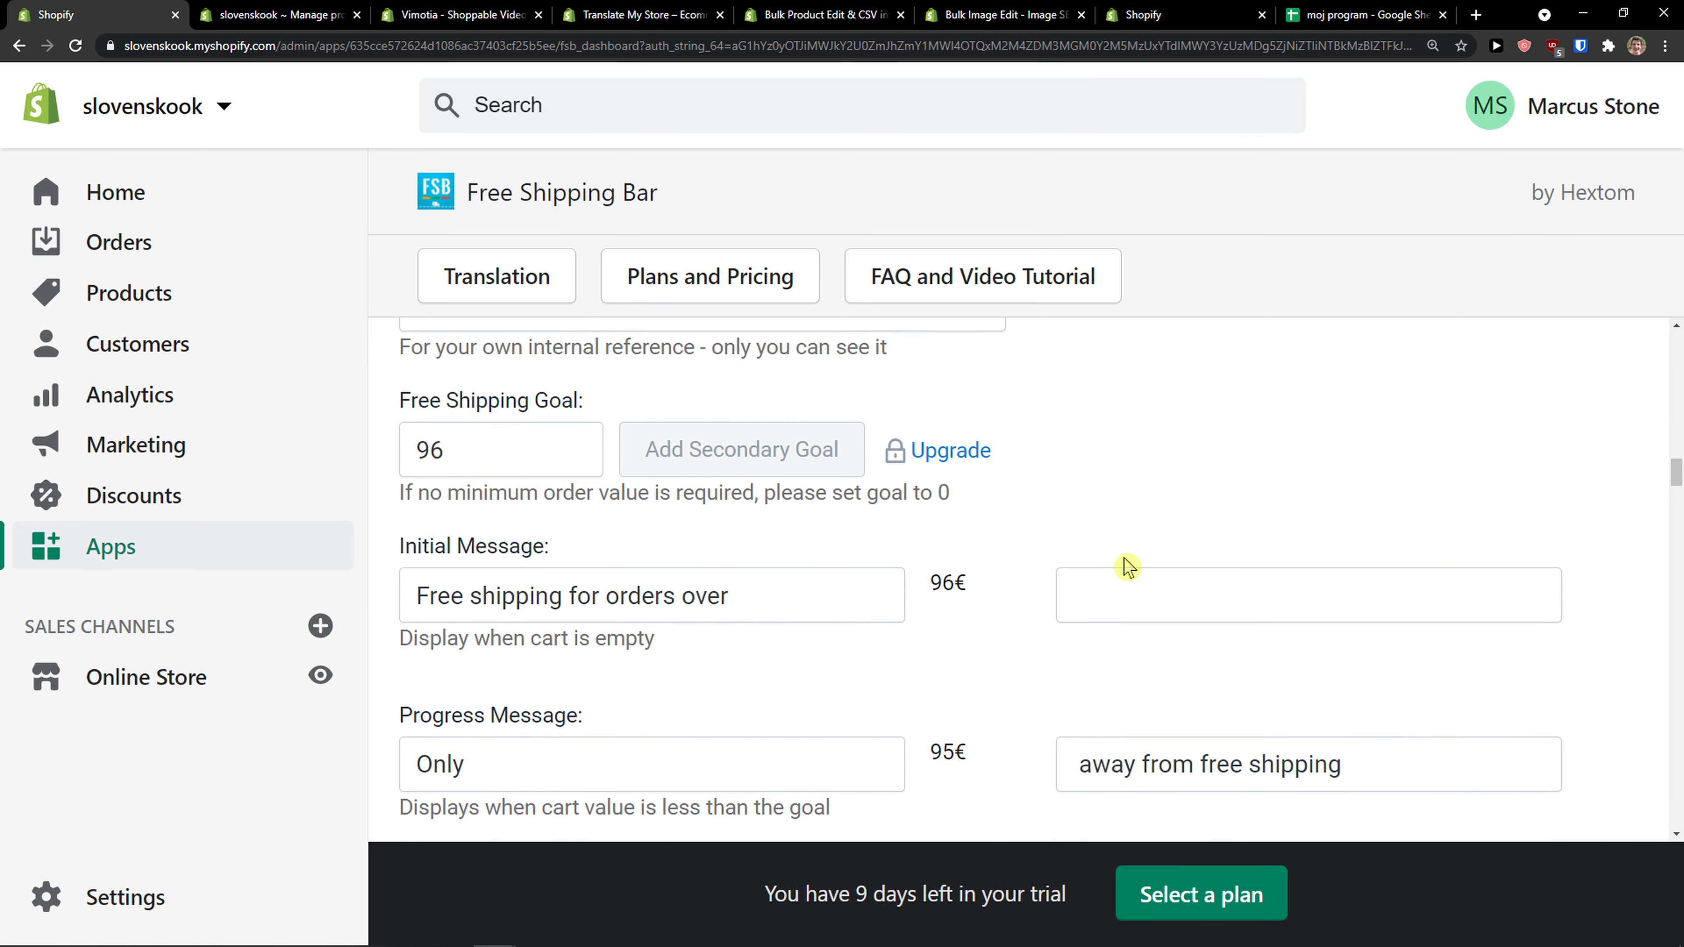
Step: Set the Free Shipping Goal to 50 to match the minimum order price of the shipping rate
key(ctrl+minus)
key(ctrl+minus)
scroll(582, 469, up, 1)
click(497, 437)
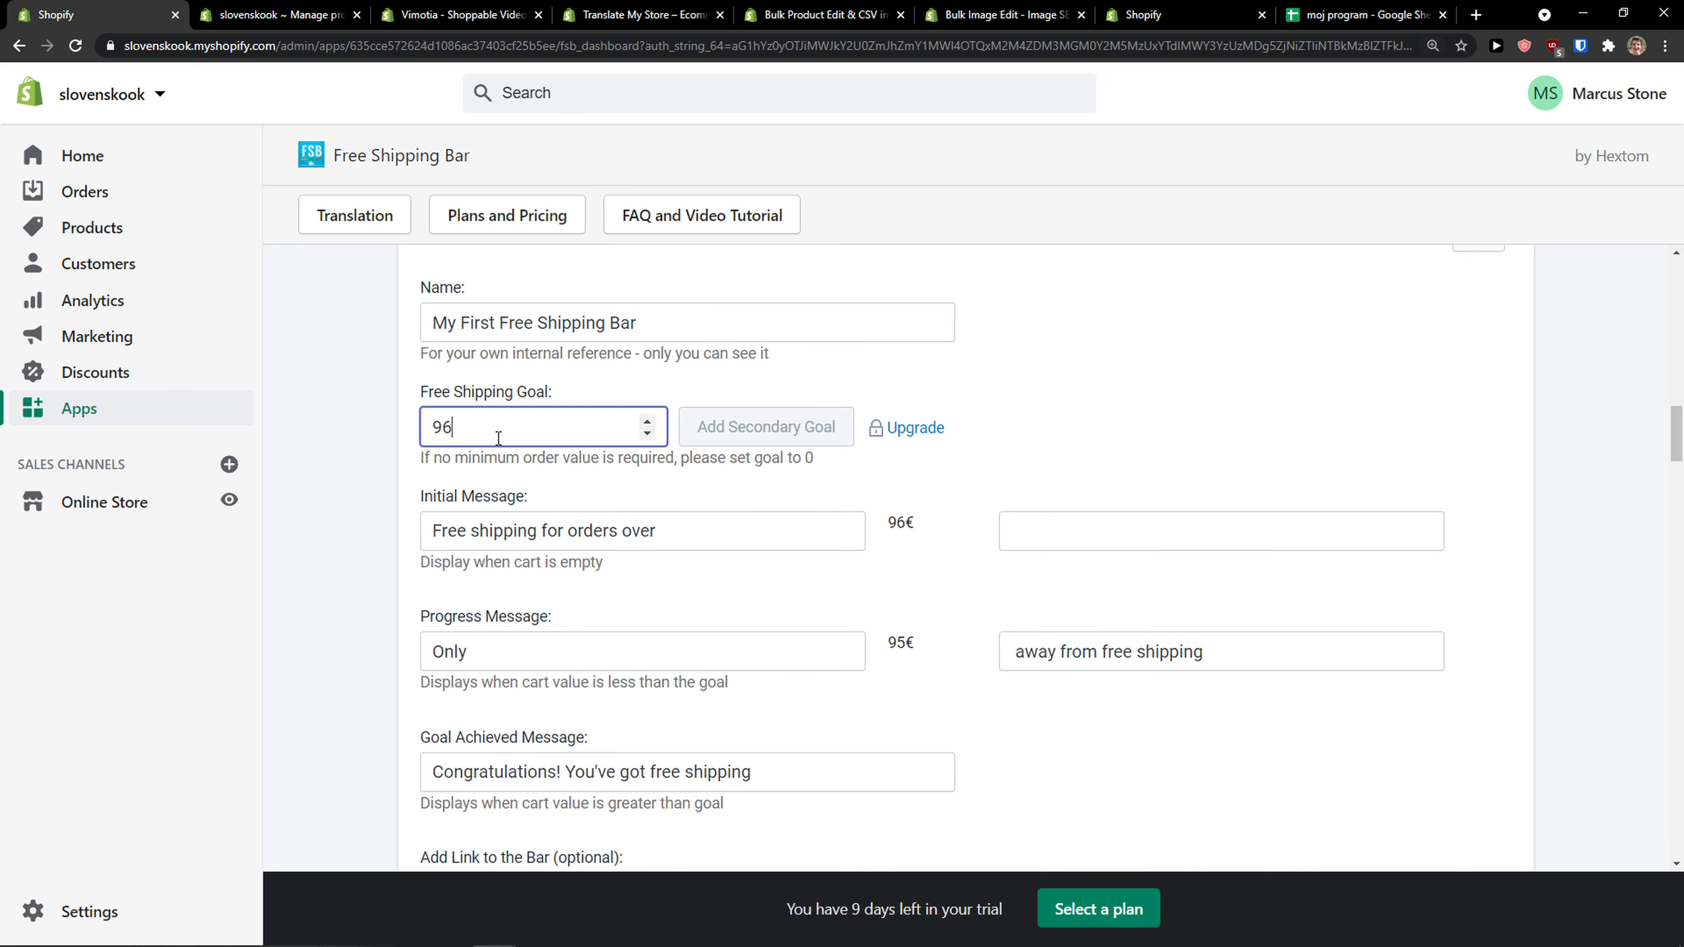
text(50)
click(313, 473)
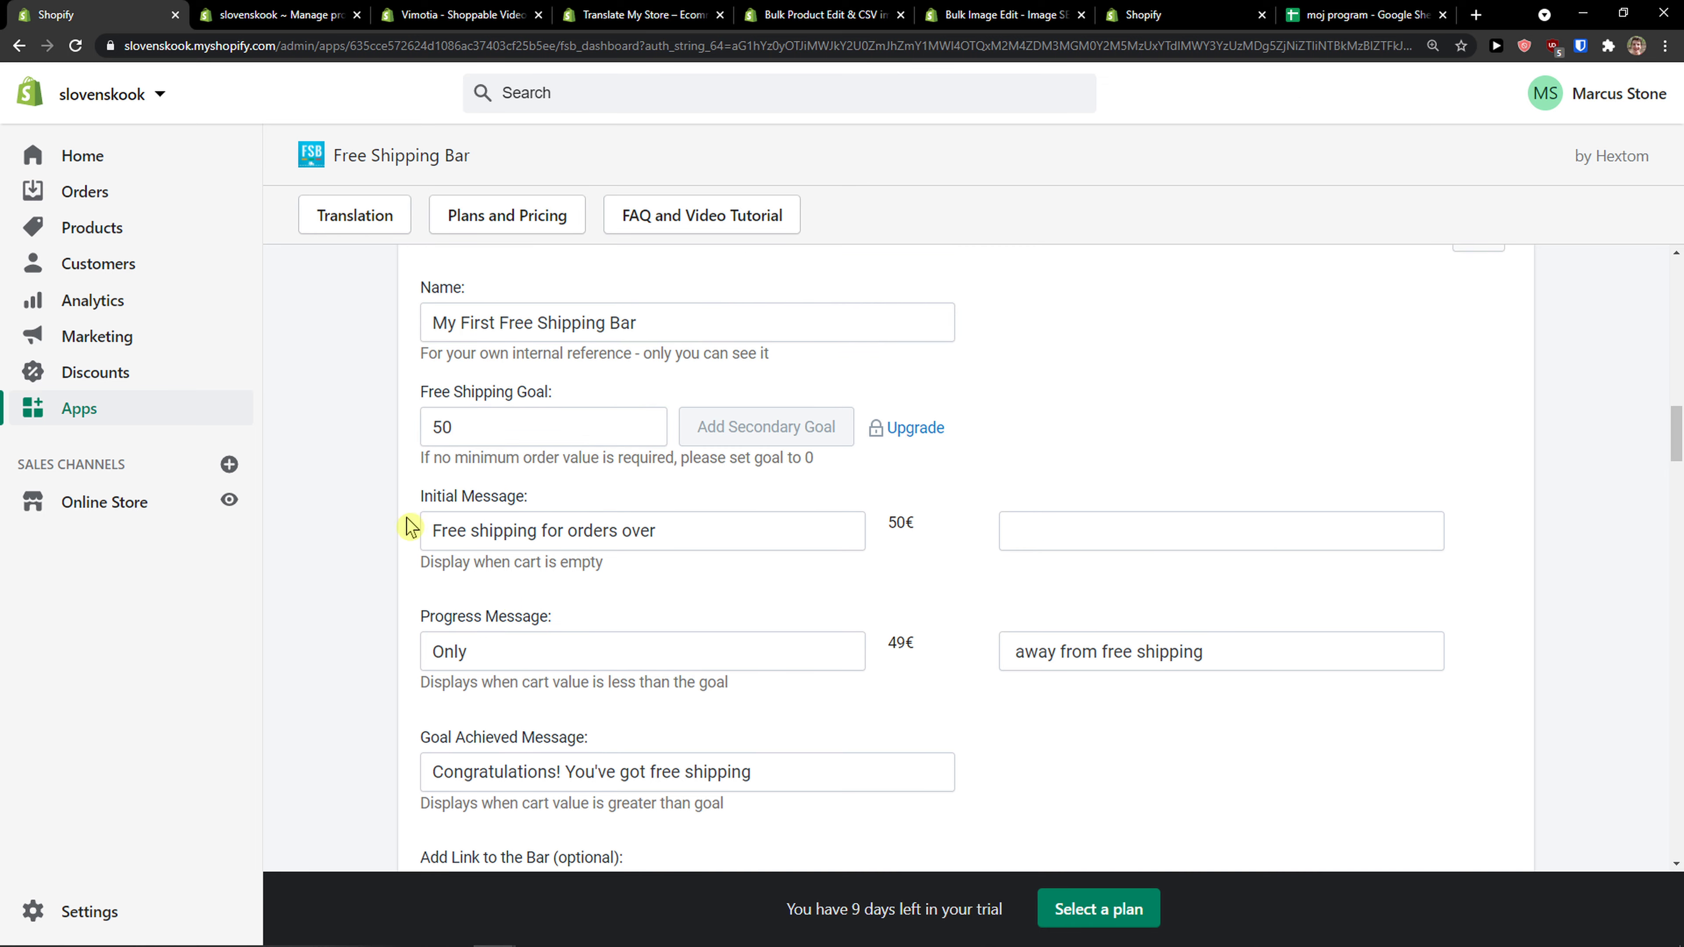
Step: Check the bar's preview and review its initial, progress and goal achieved messages, link, close button and display position options
scroll(403, 515, up, 20)
scroll(409, 584, down, 3)
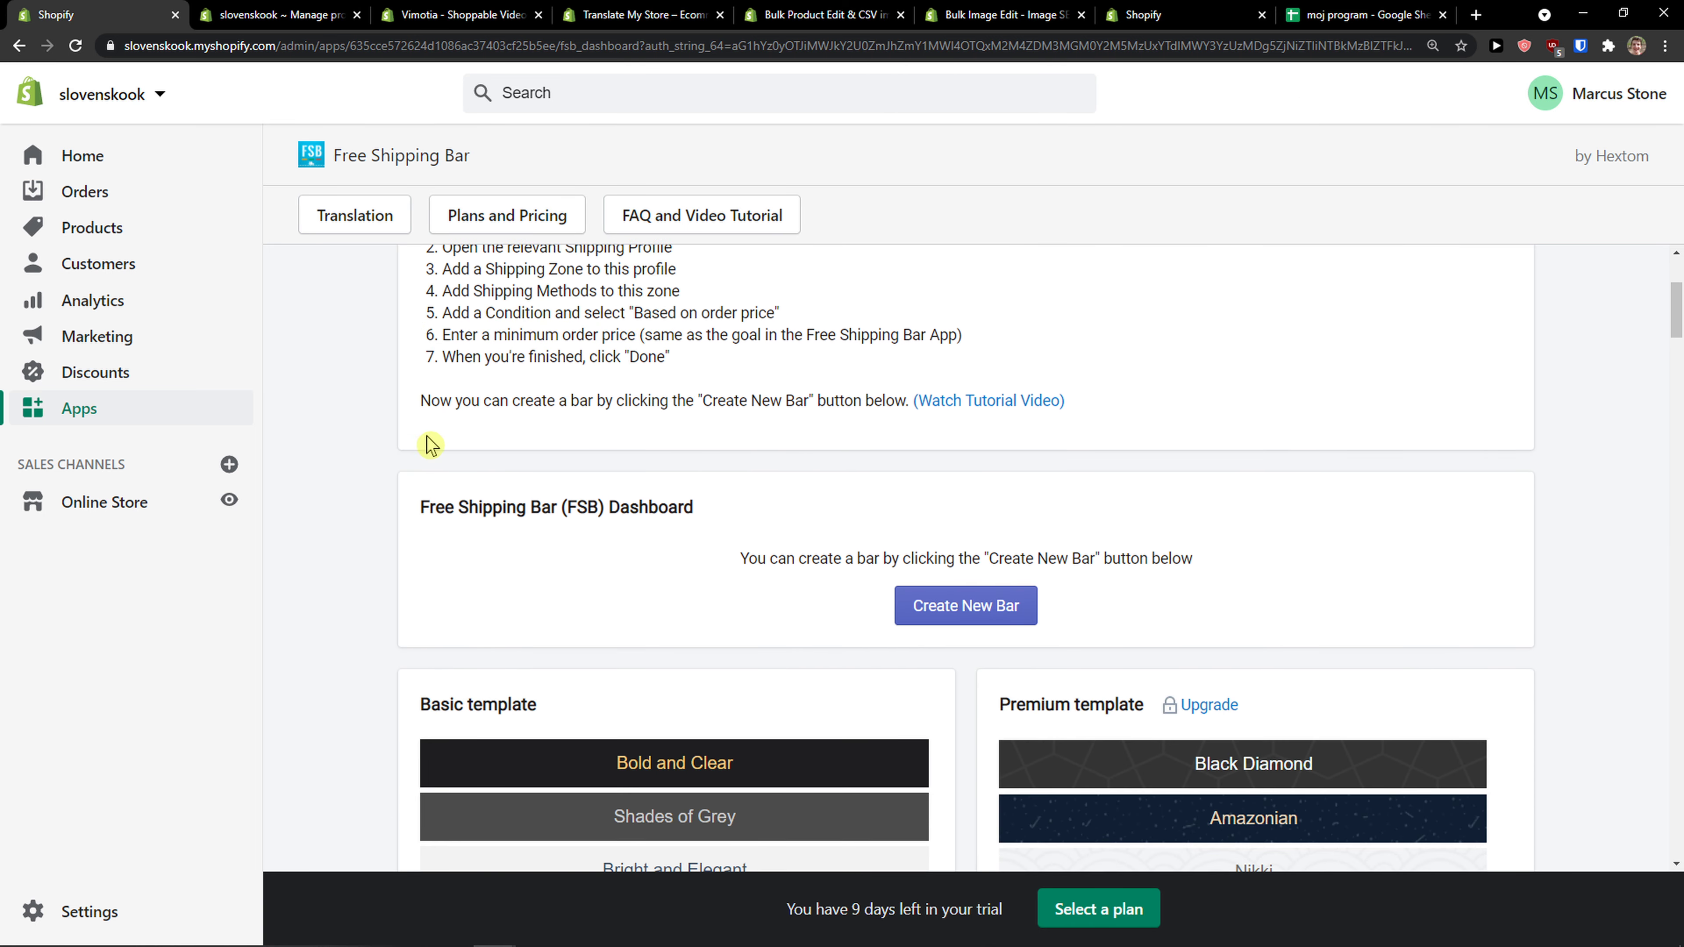
scroll(816, 368, down, 10)
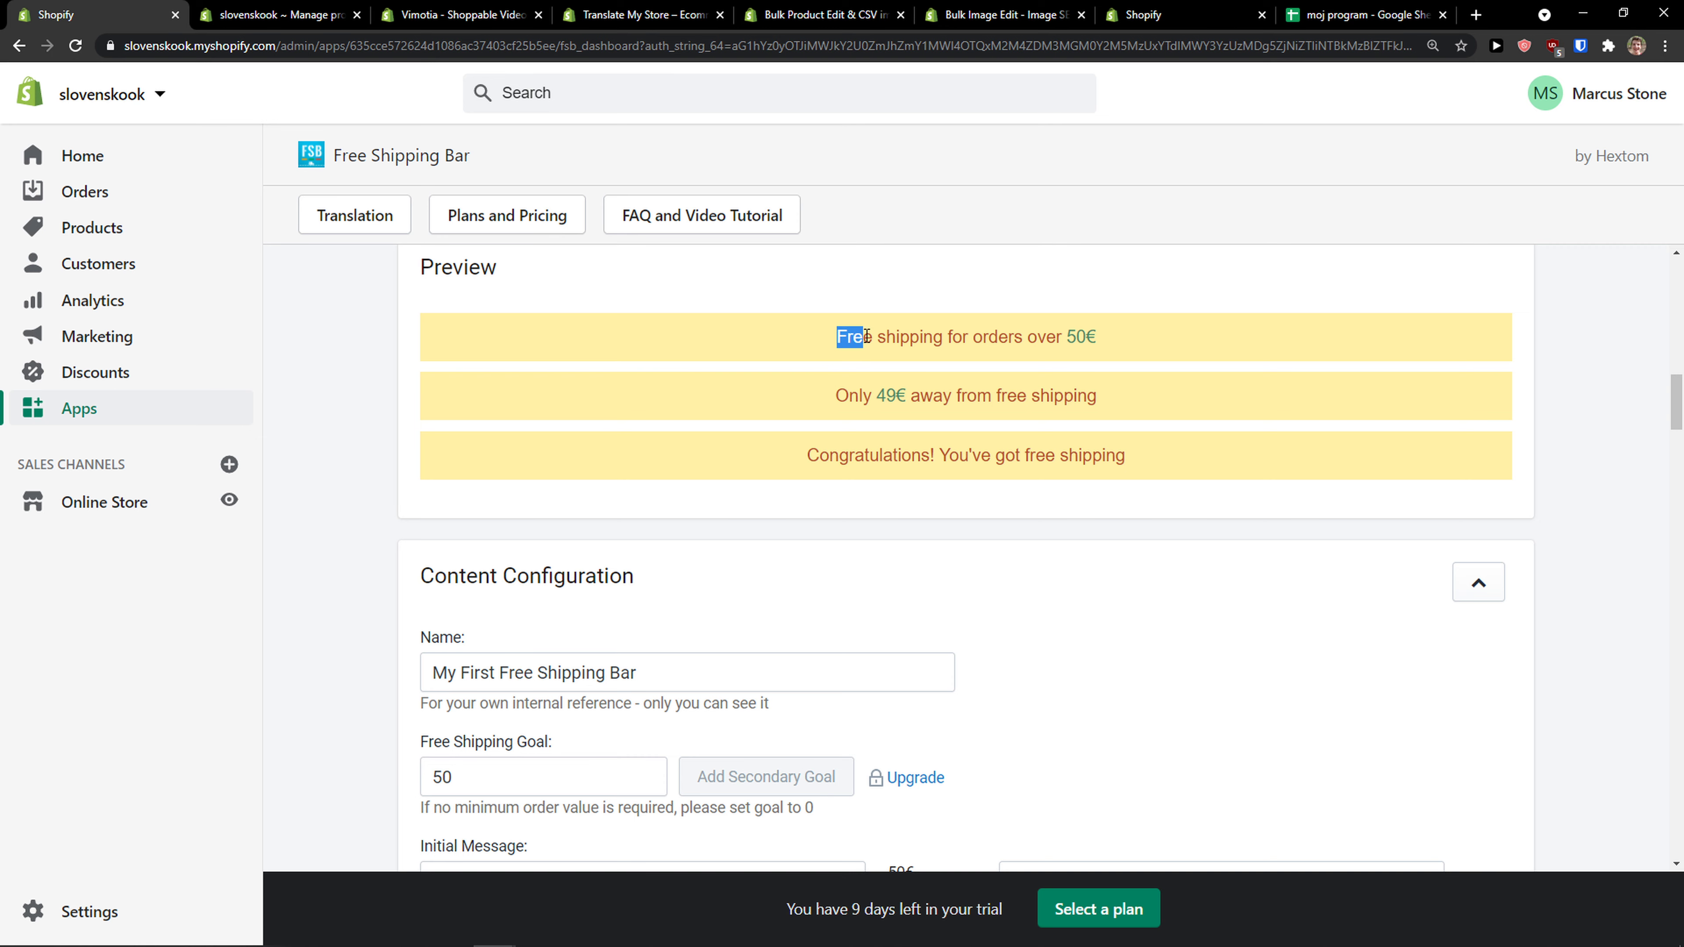
drag(866, 336, 1078, 360)
scroll(375, 534, down, 4)
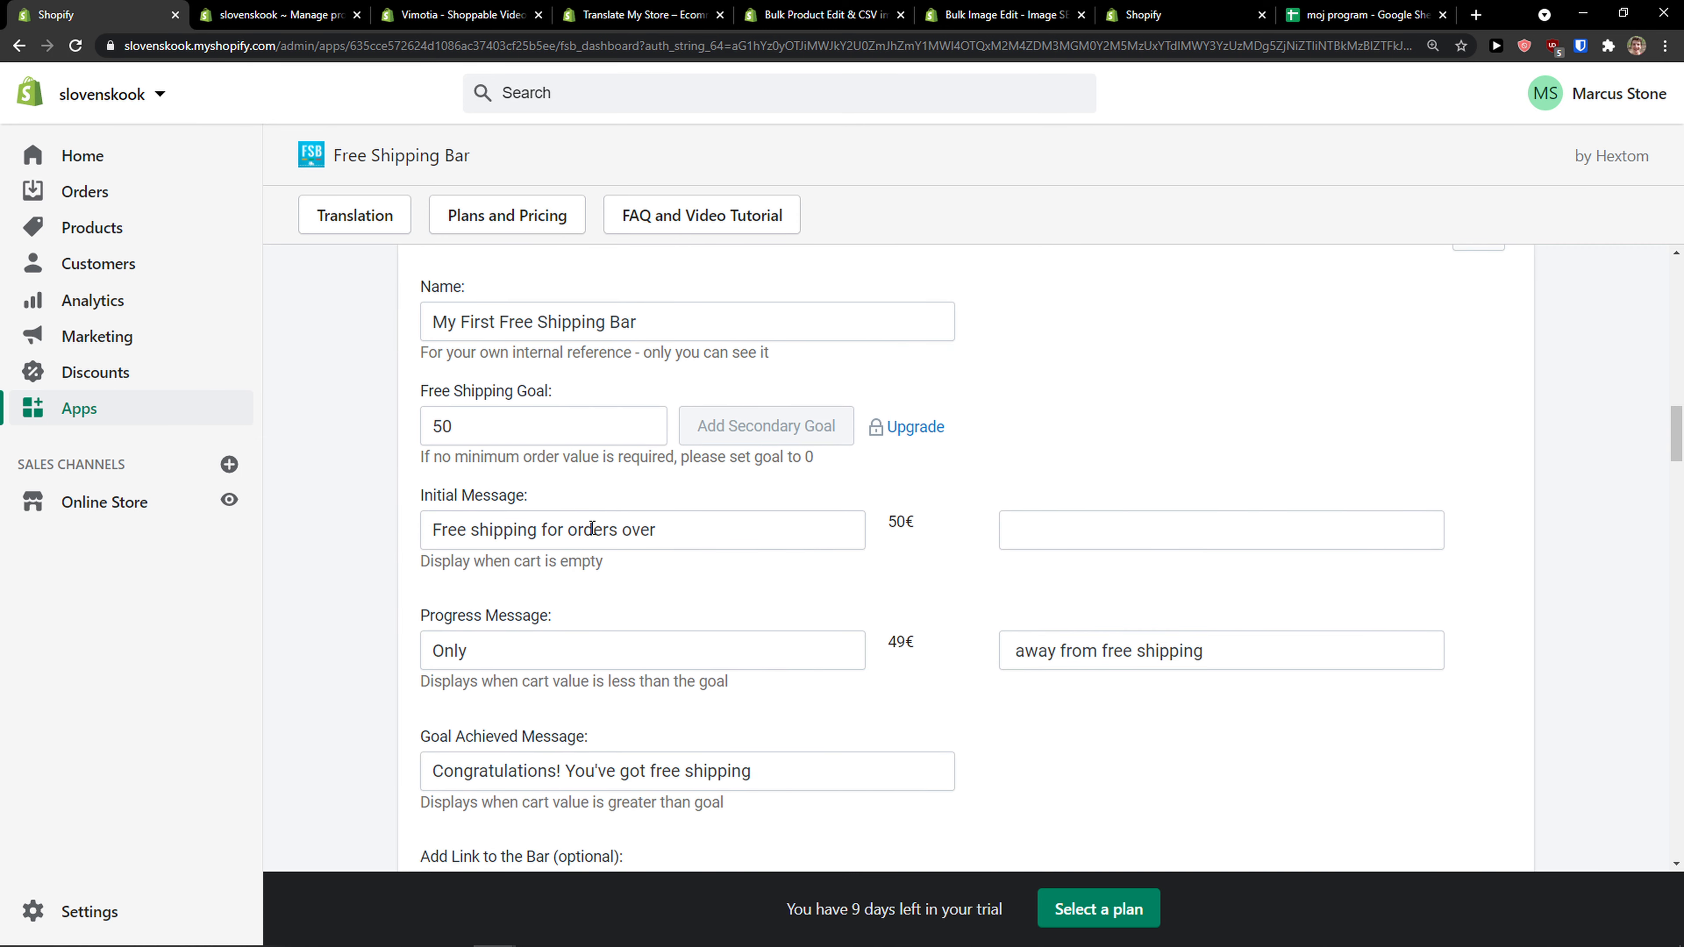
click(1062, 545)
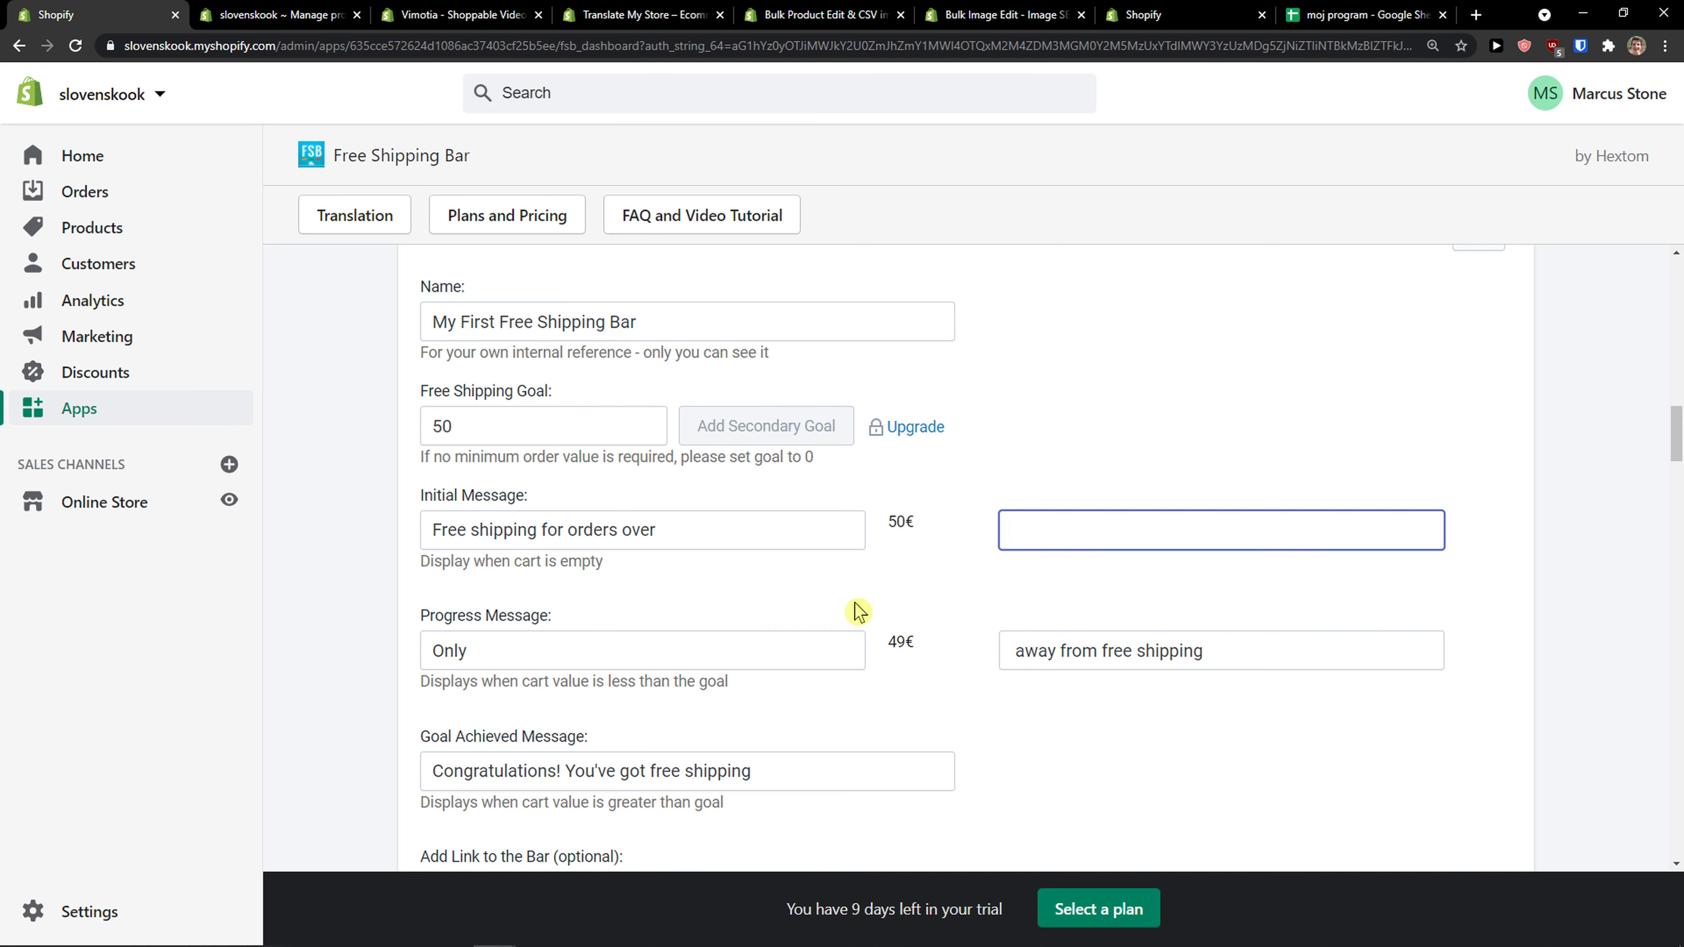
scroll(855, 607, down, 1)
scroll(860, 627, down, 2)
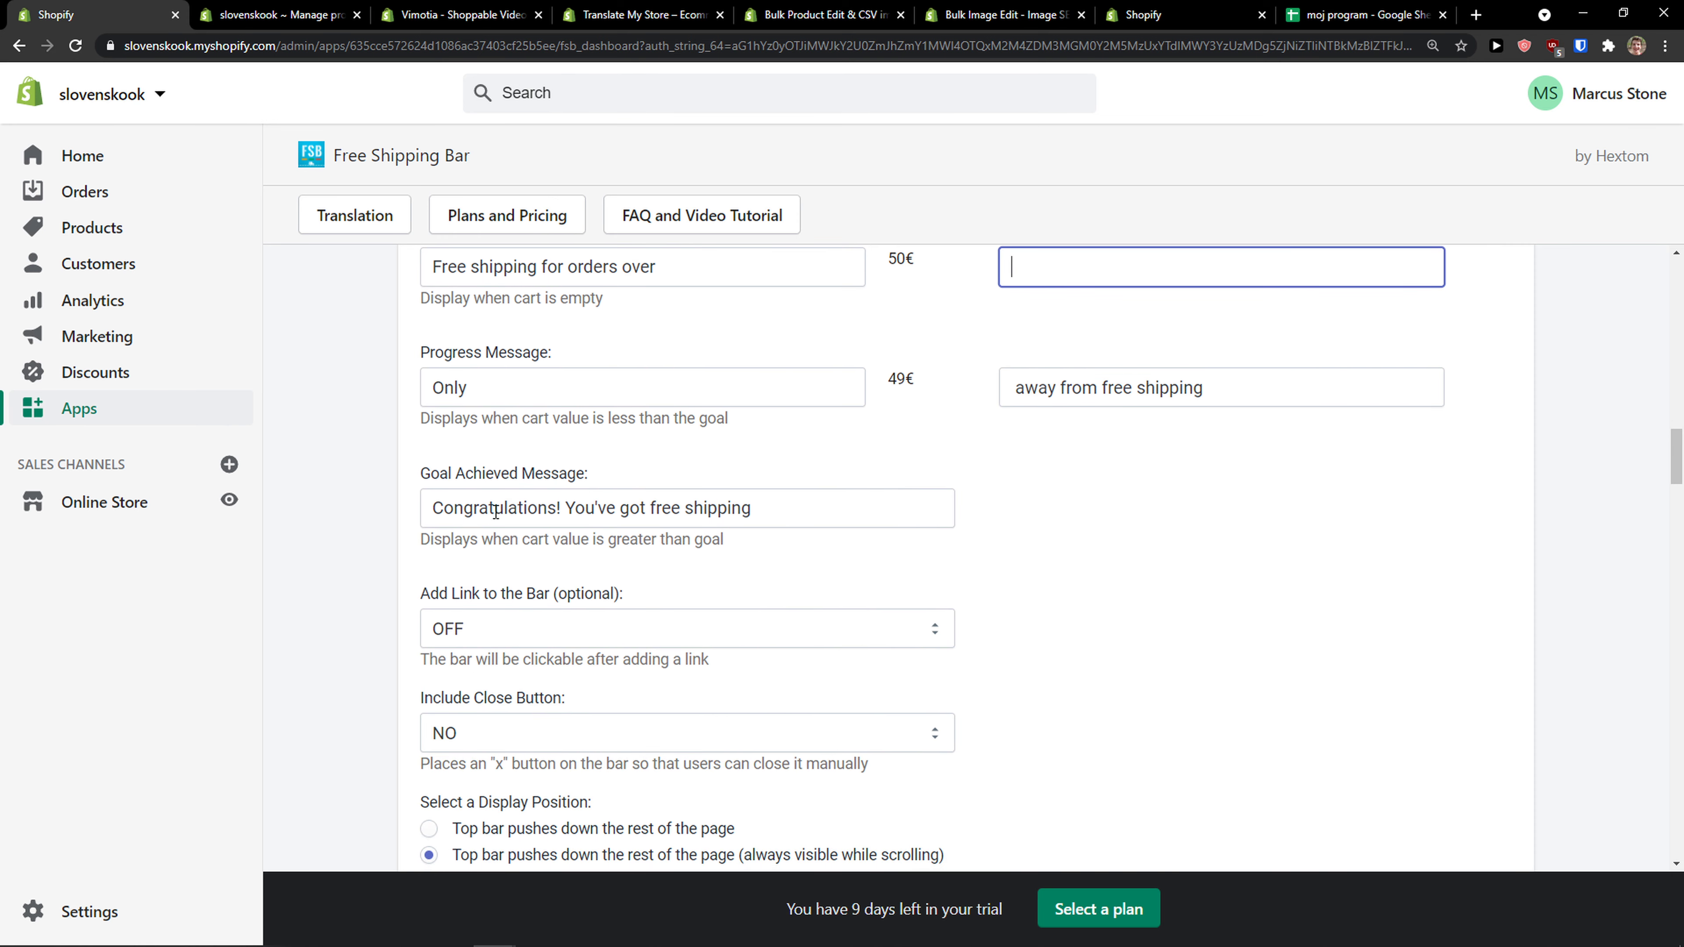
drag(599, 508, 790, 529)
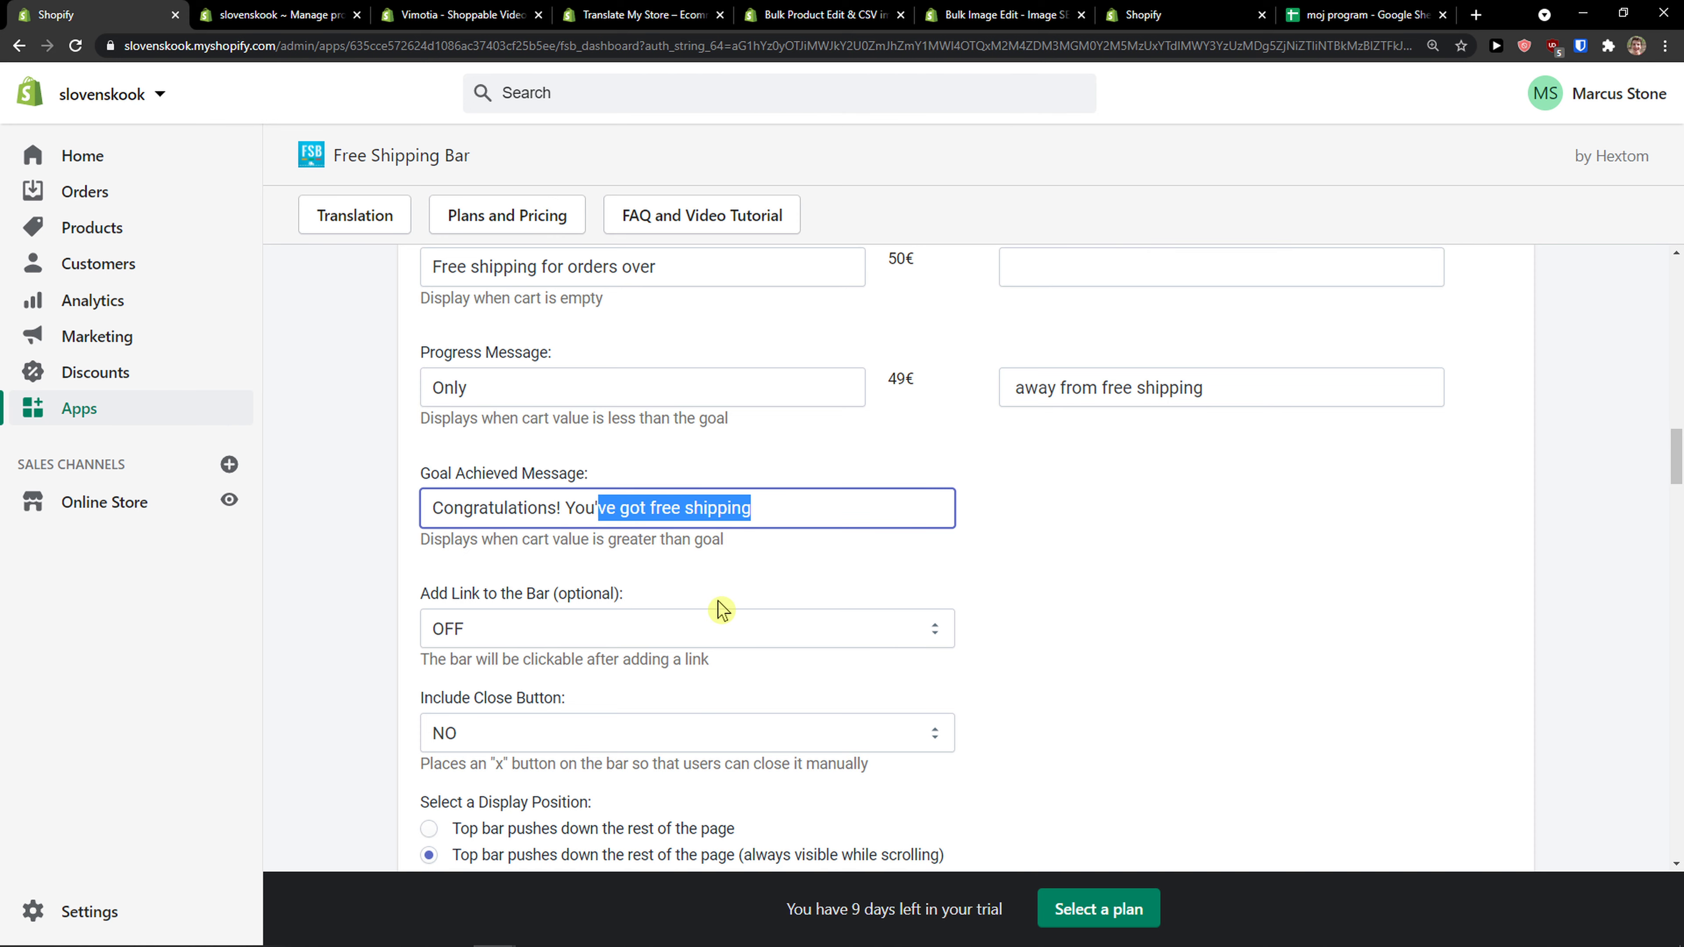
click(698, 606)
scroll(697, 607, down, 2)
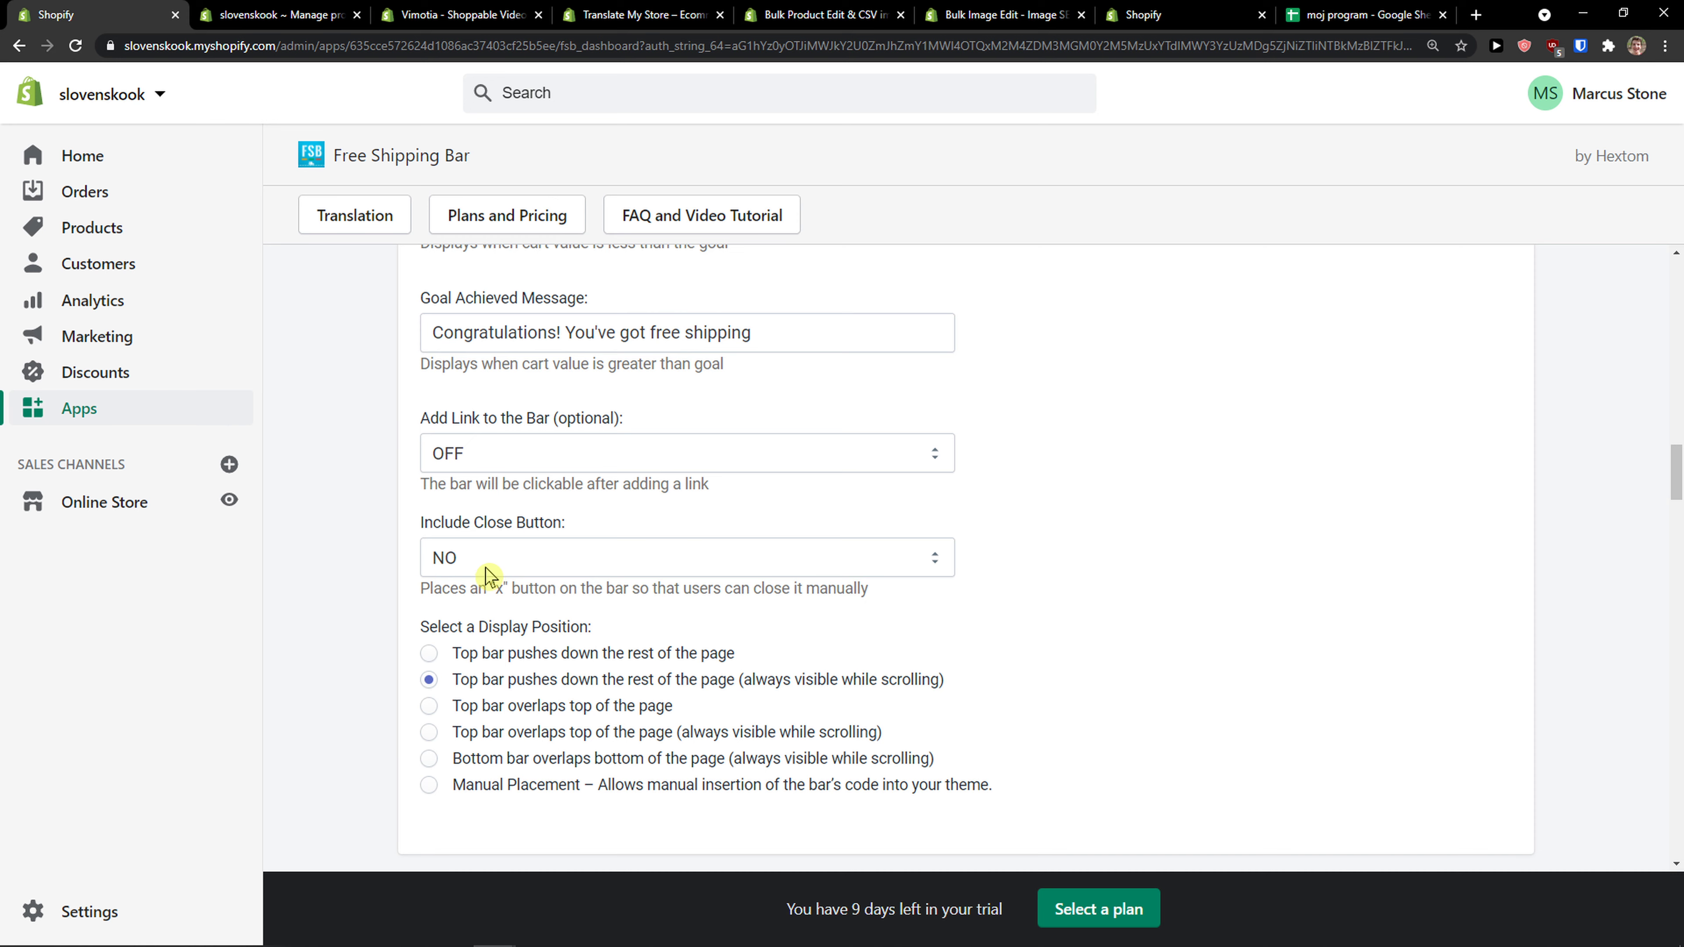
scroll(416, 662, down, 2)
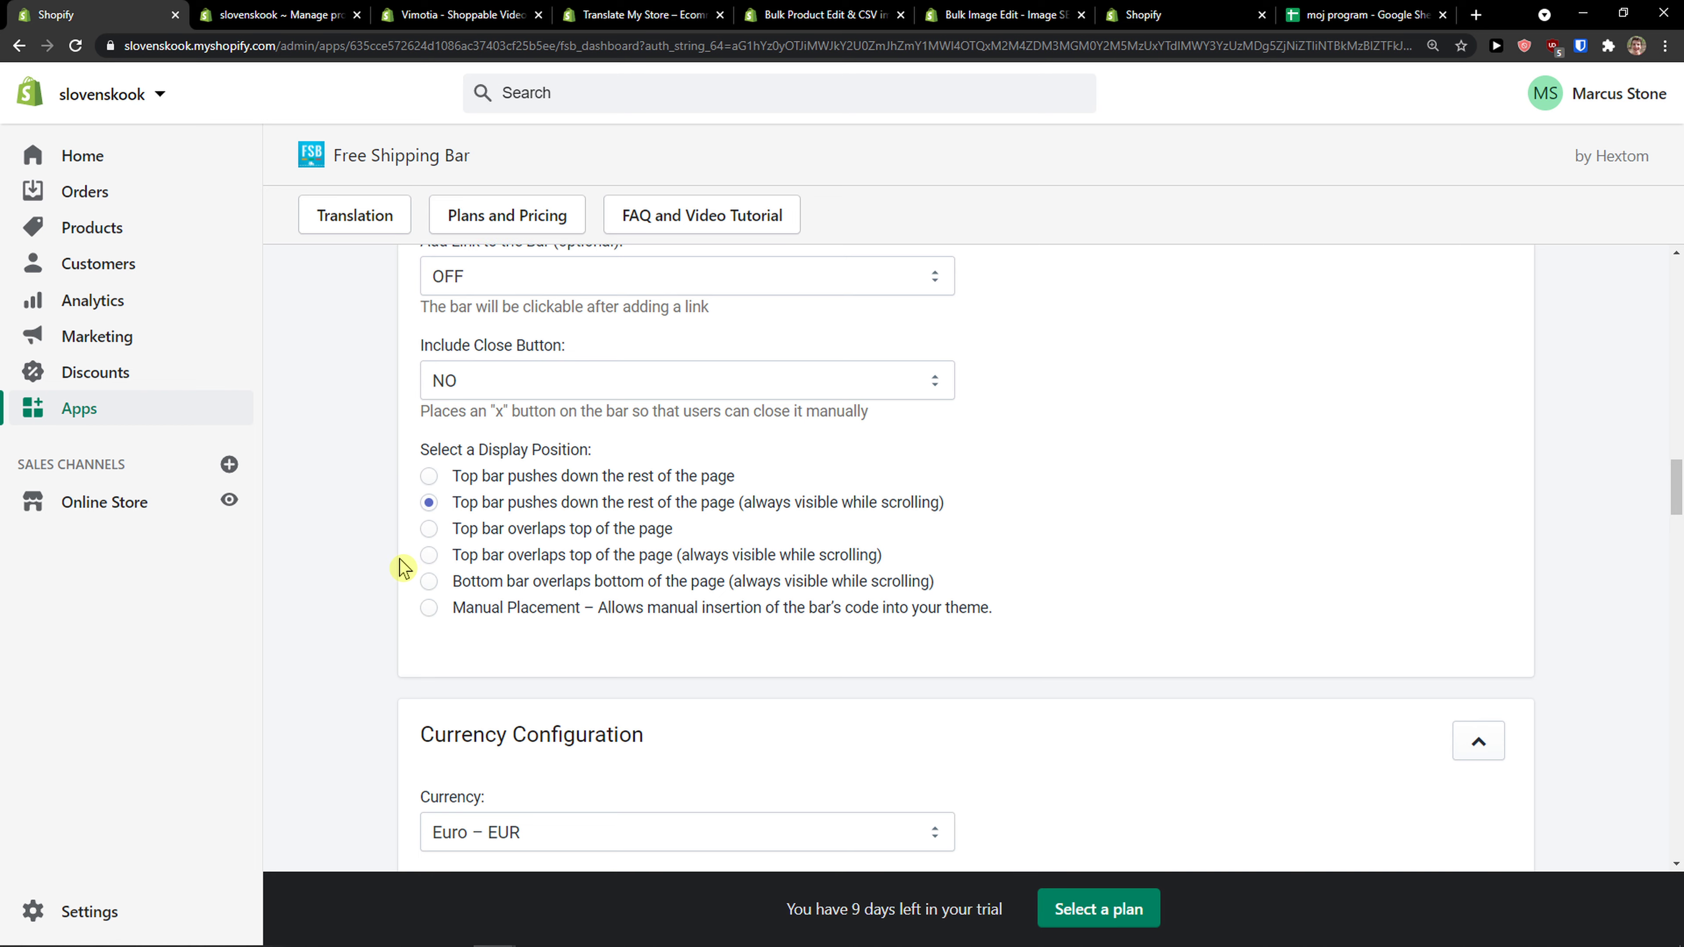
Step: Try the Manual Placement display position, and return to the top bar that pushes down the page and is always visible while scrolling
scroll(401, 567, down, 5)
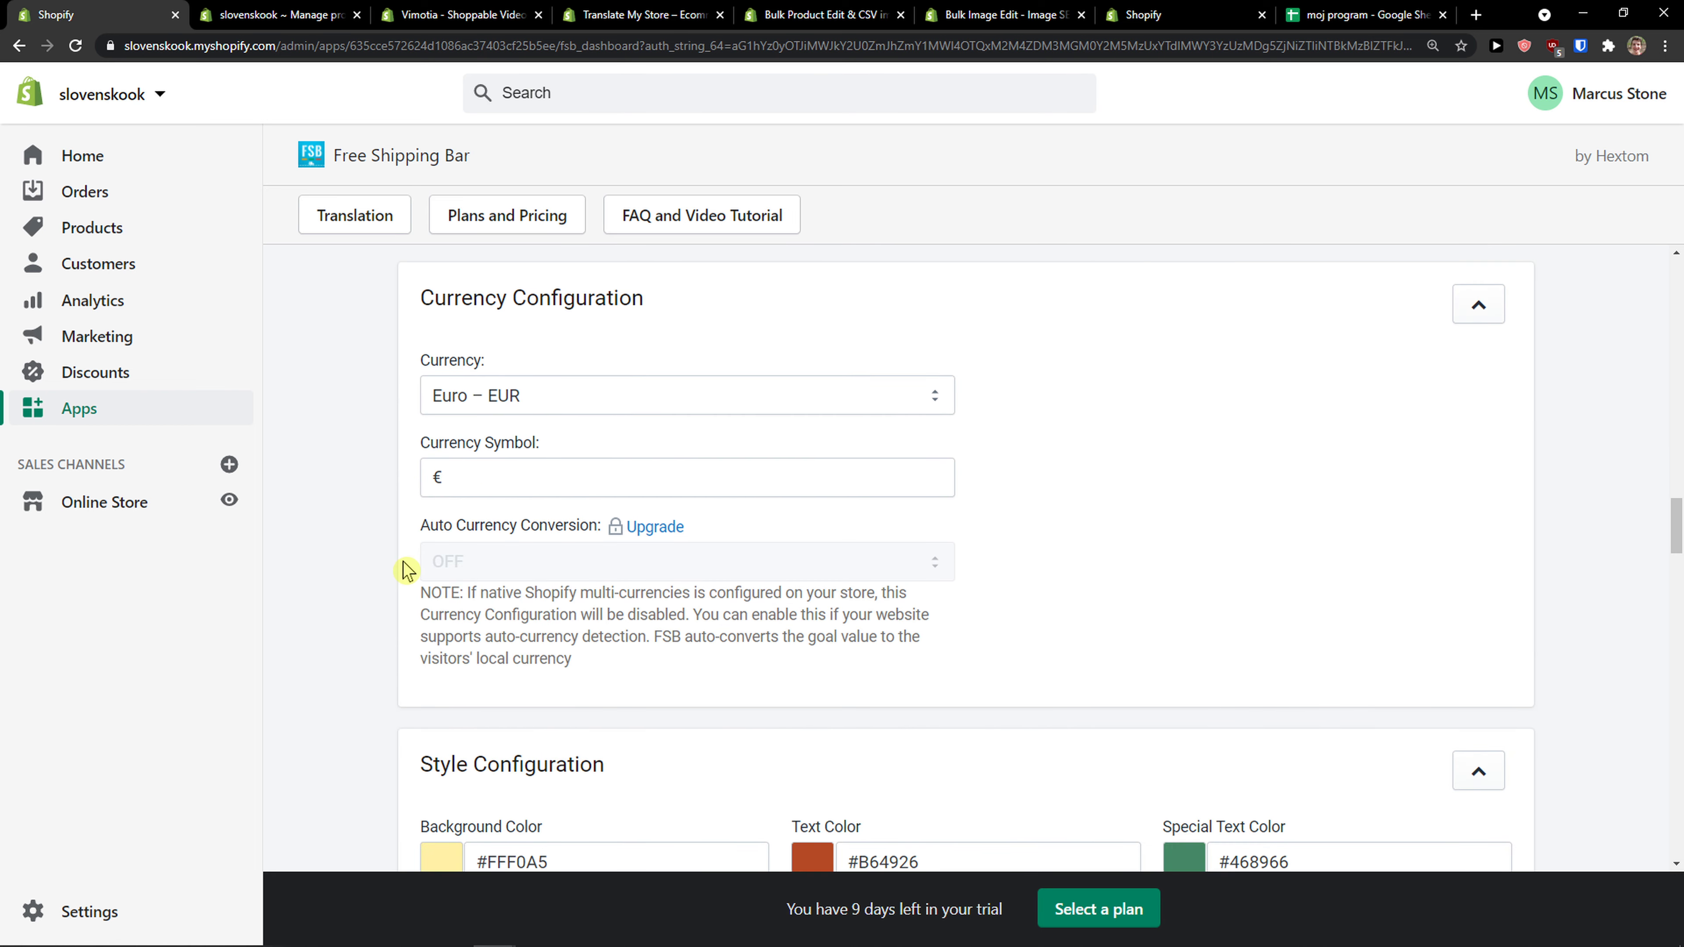
scroll(403, 562, down, 4)
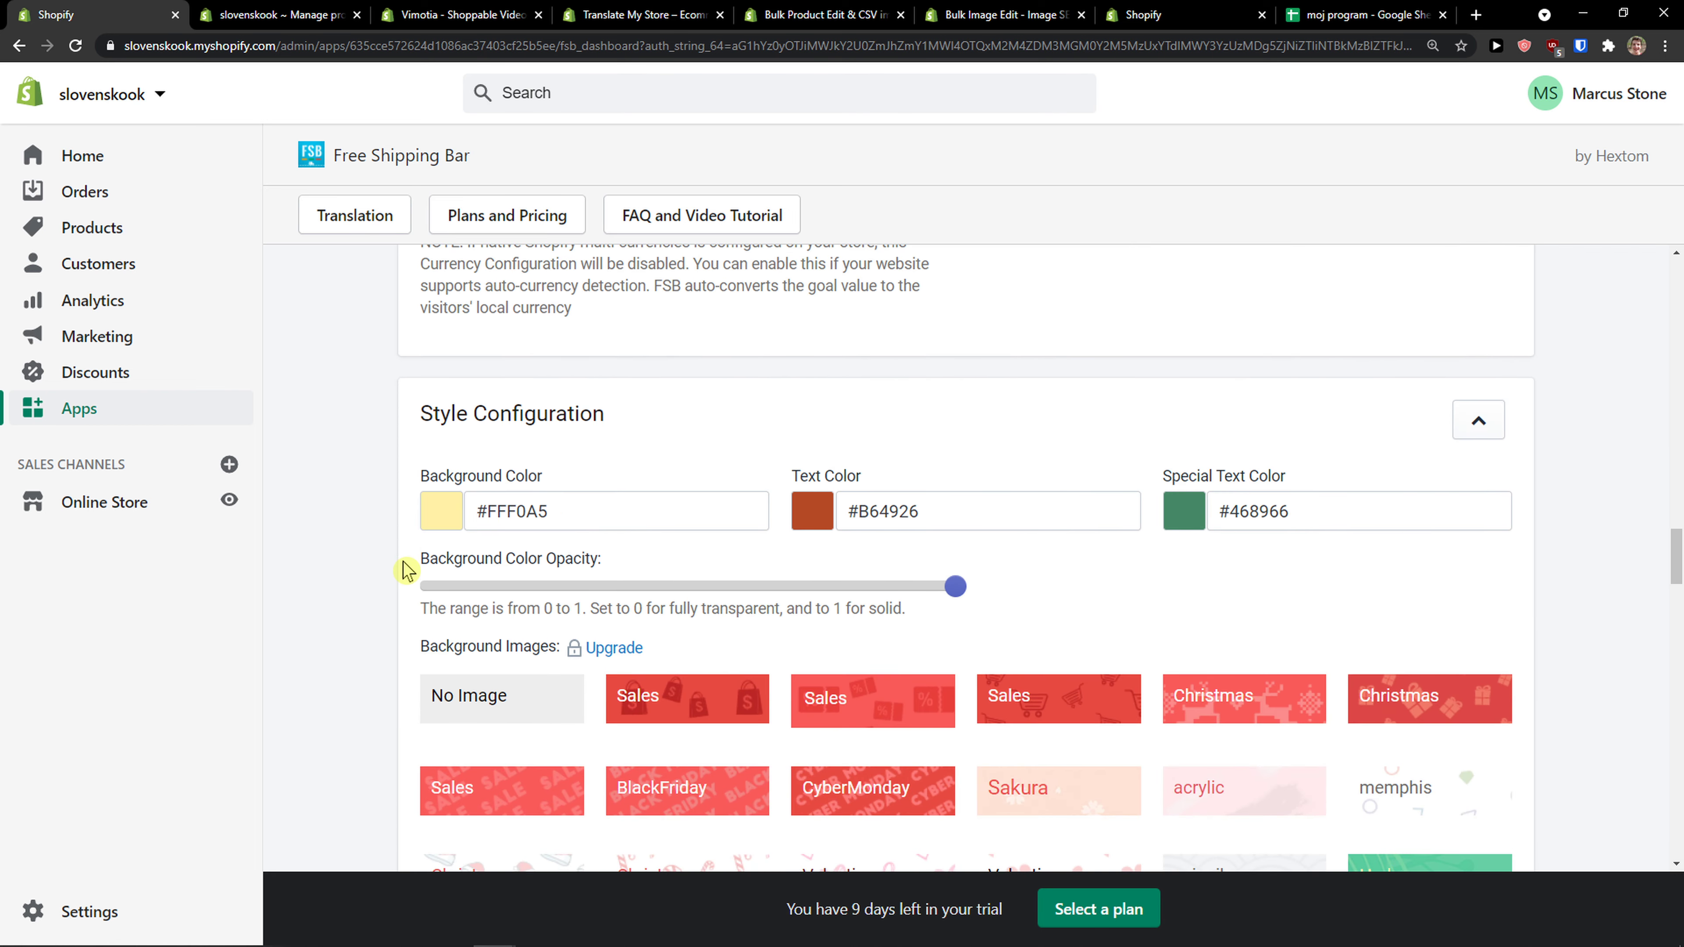
scroll(402, 562, up, 6)
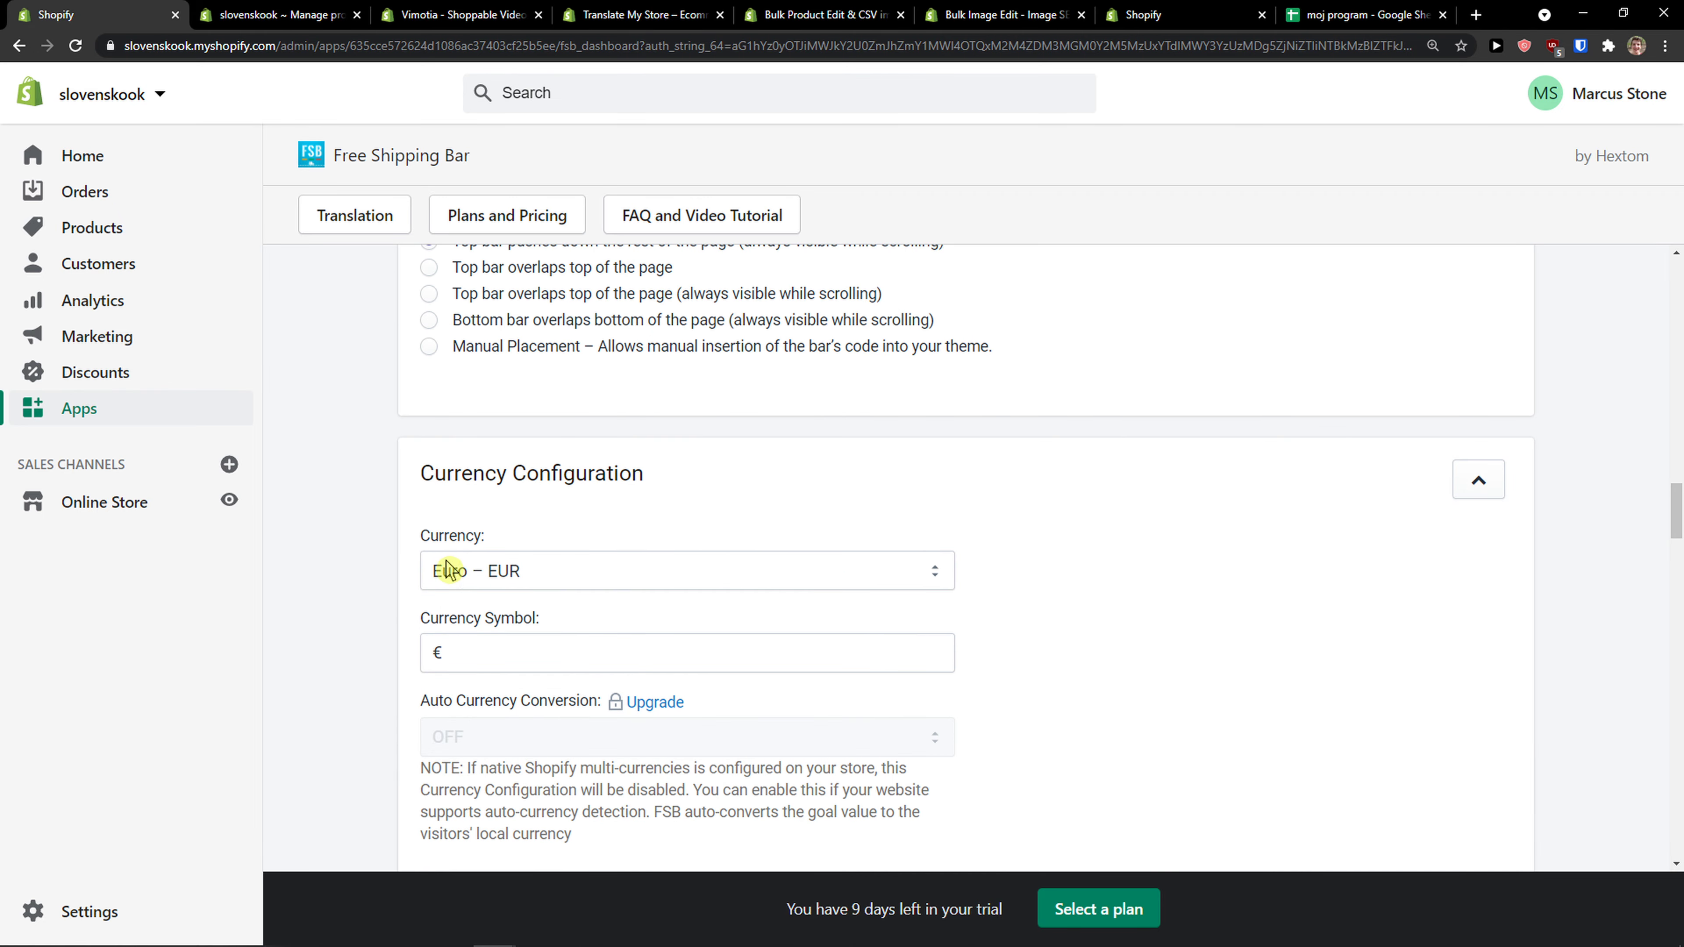
scroll(427, 607, up, 2)
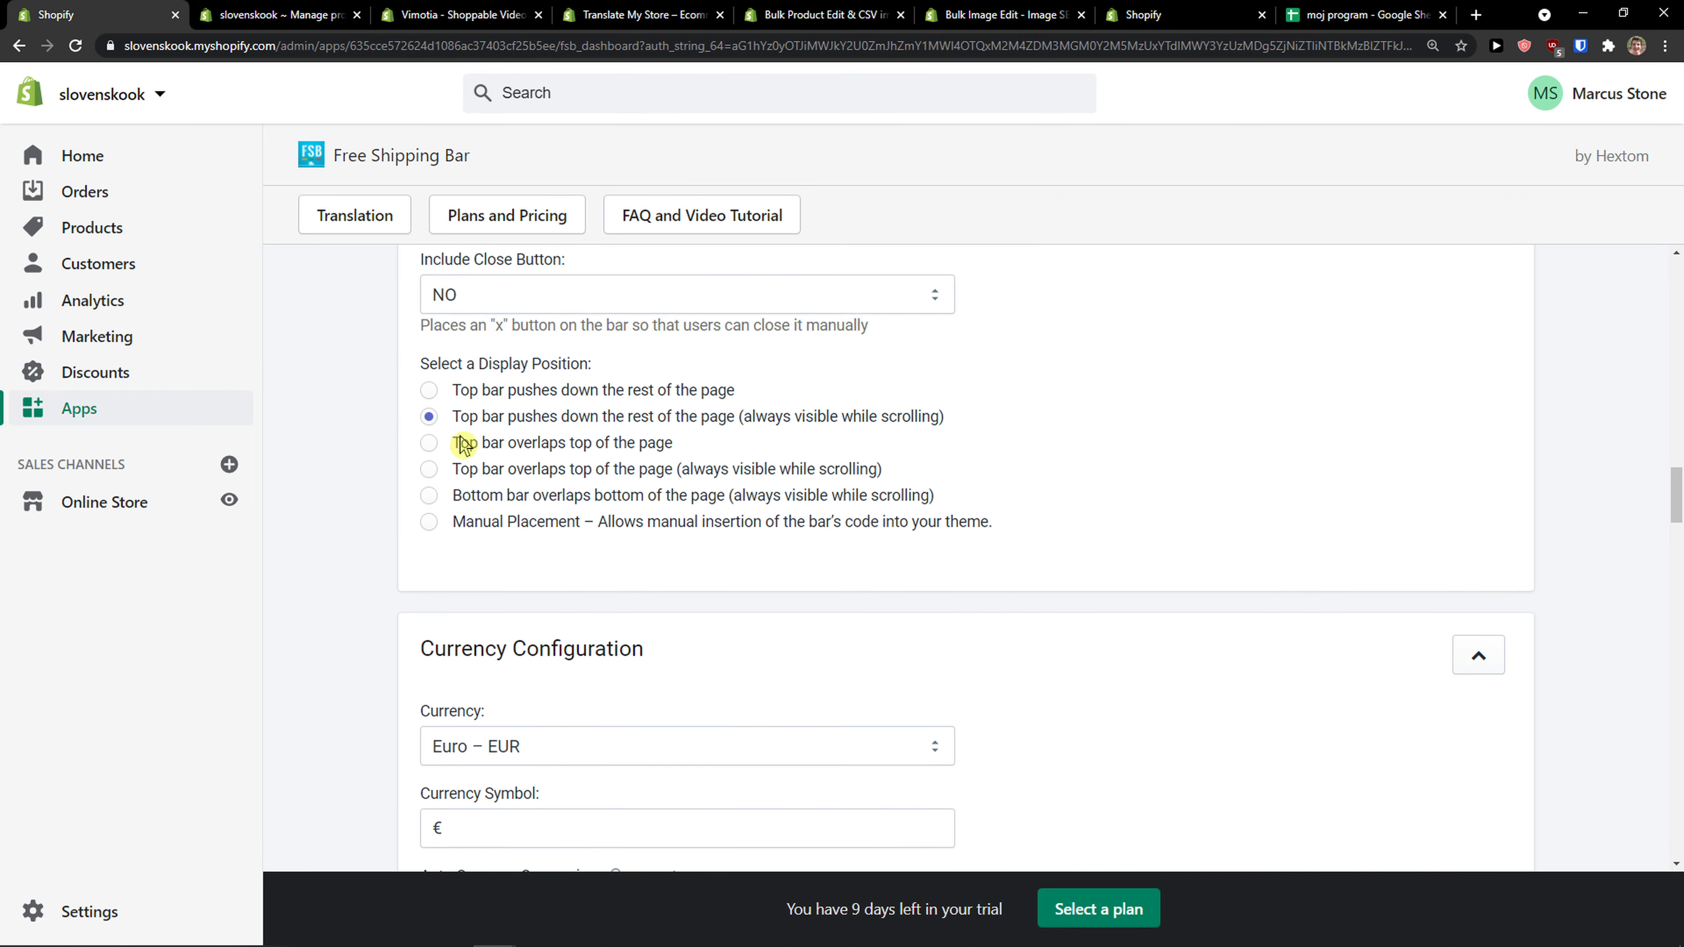
scroll(467, 464, down, 2)
scroll(470, 511, up, 2)
click(431, 522)
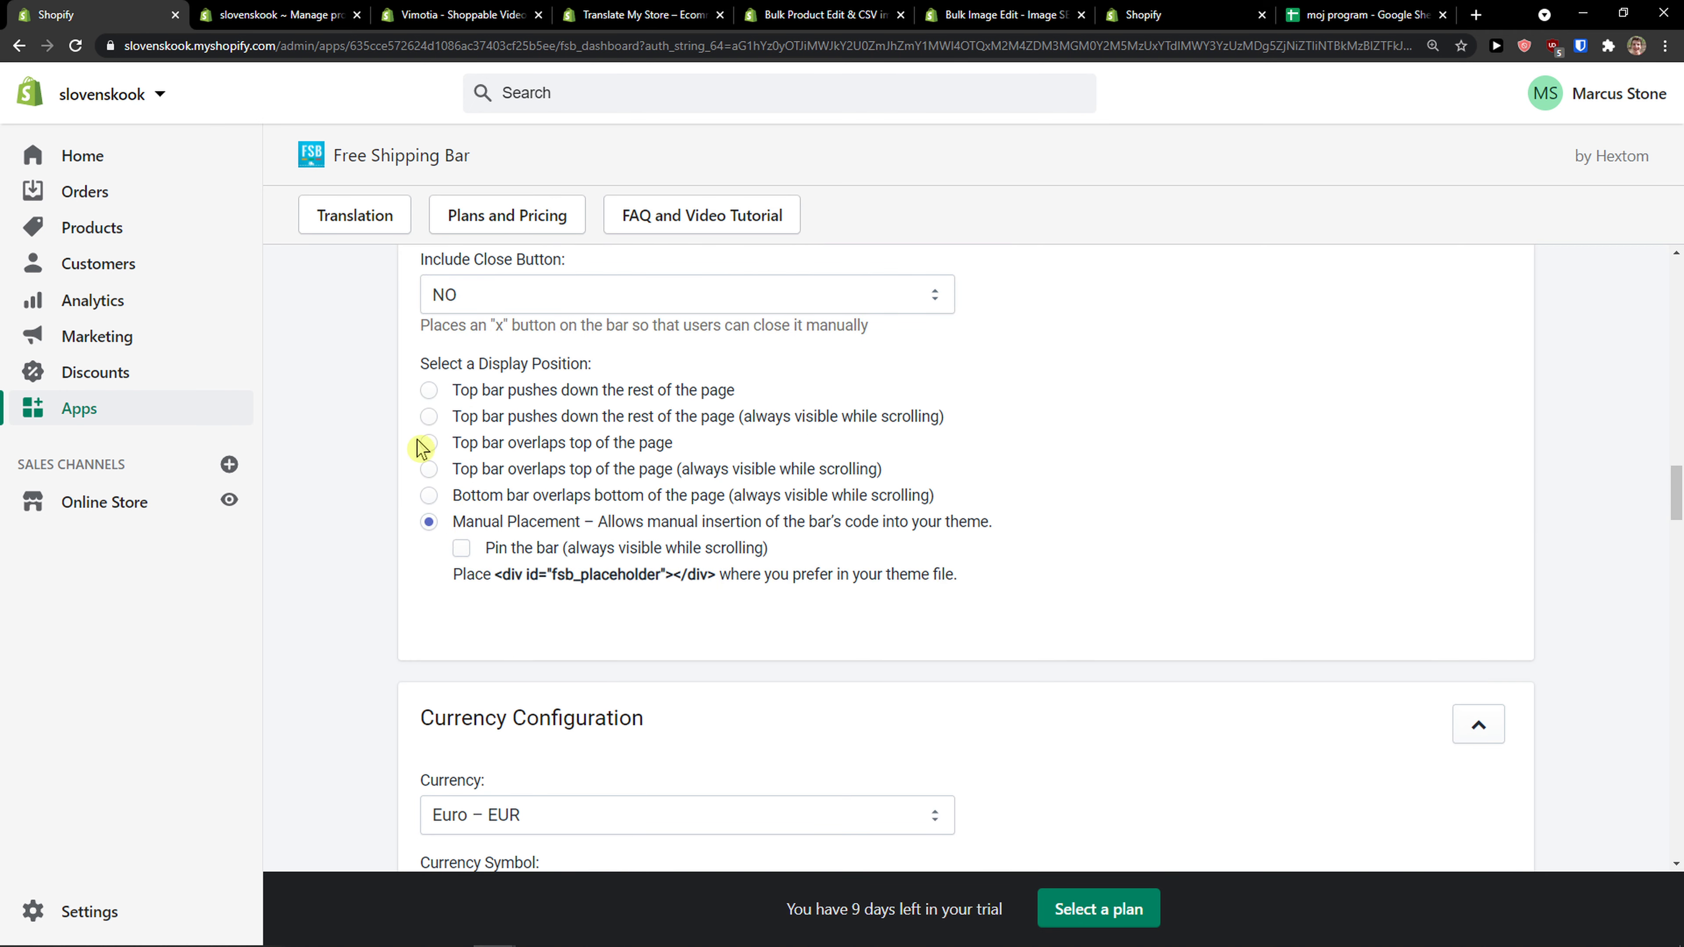
click(431, 417)
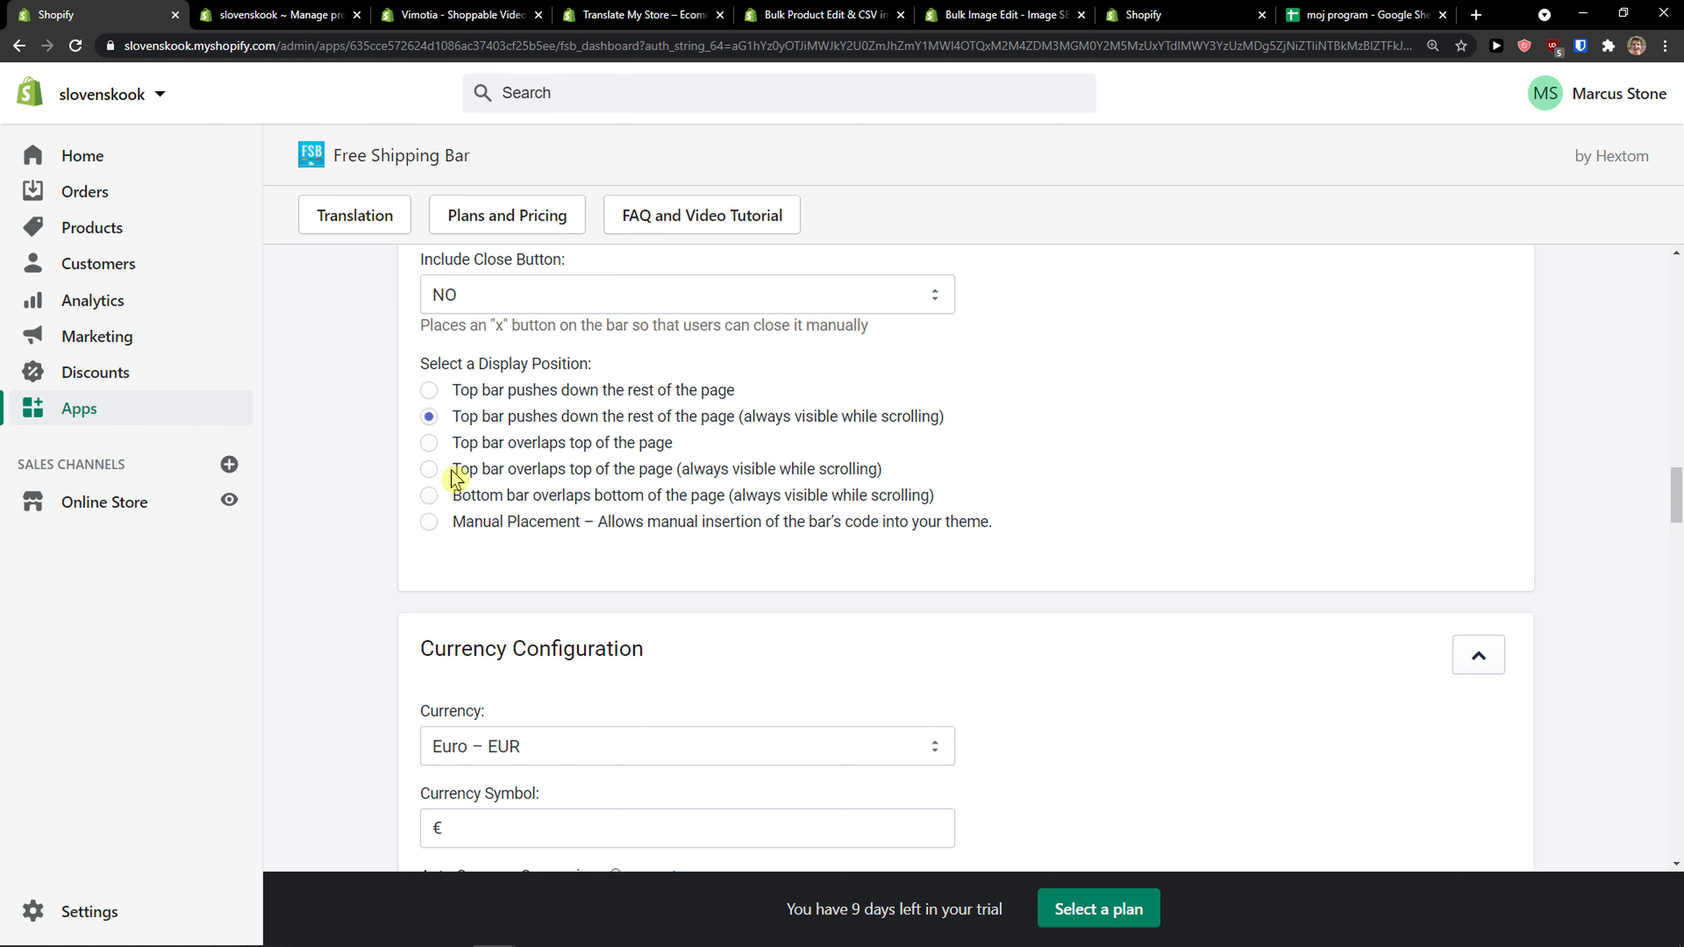
Step: Review the currency configuration and the color, opacity and background image options in the style configuration
scroll(514, 448, down, 5)
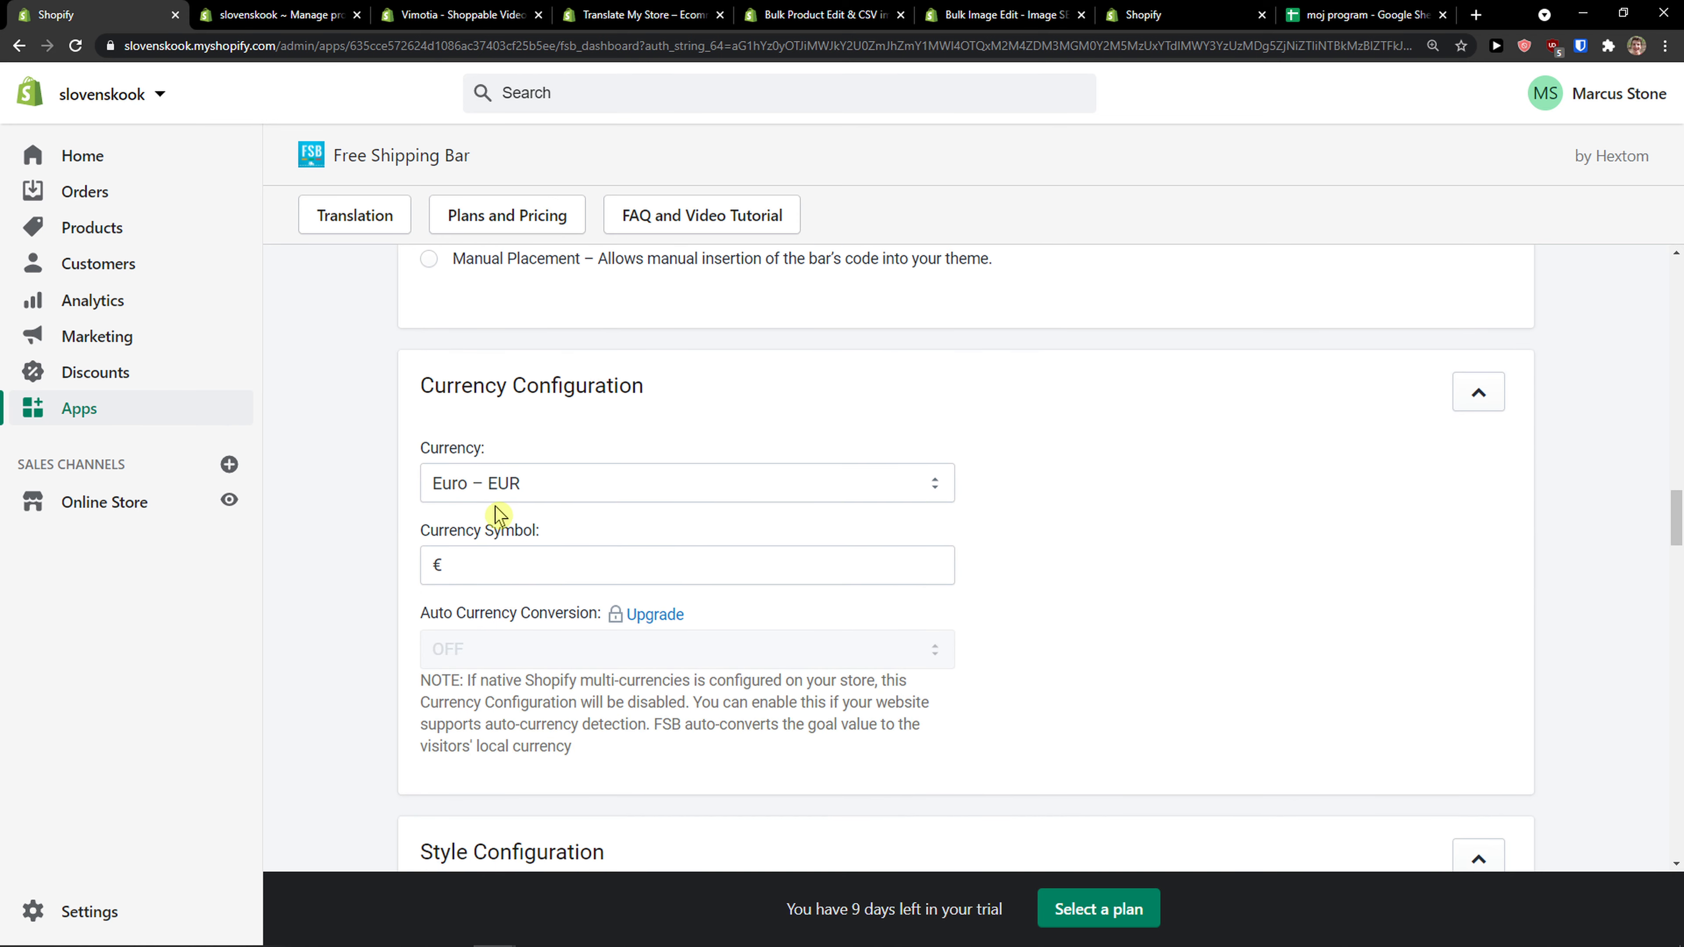
scroll(425, 541, down, 3)
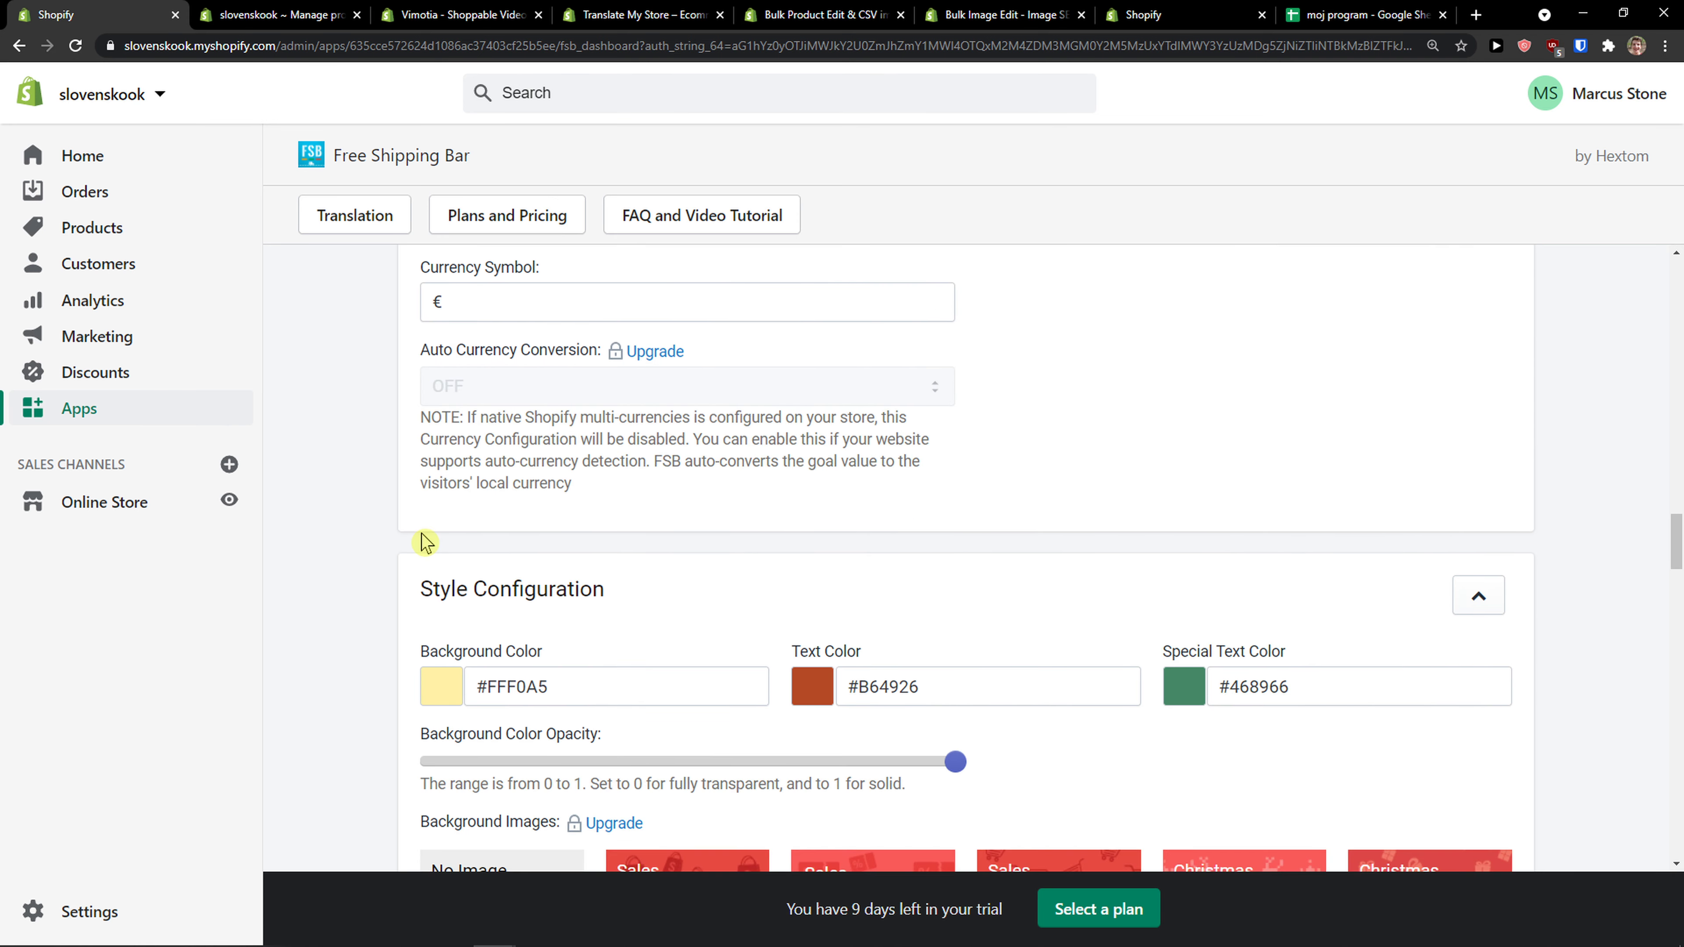
scroll(430, 541, down, 2)
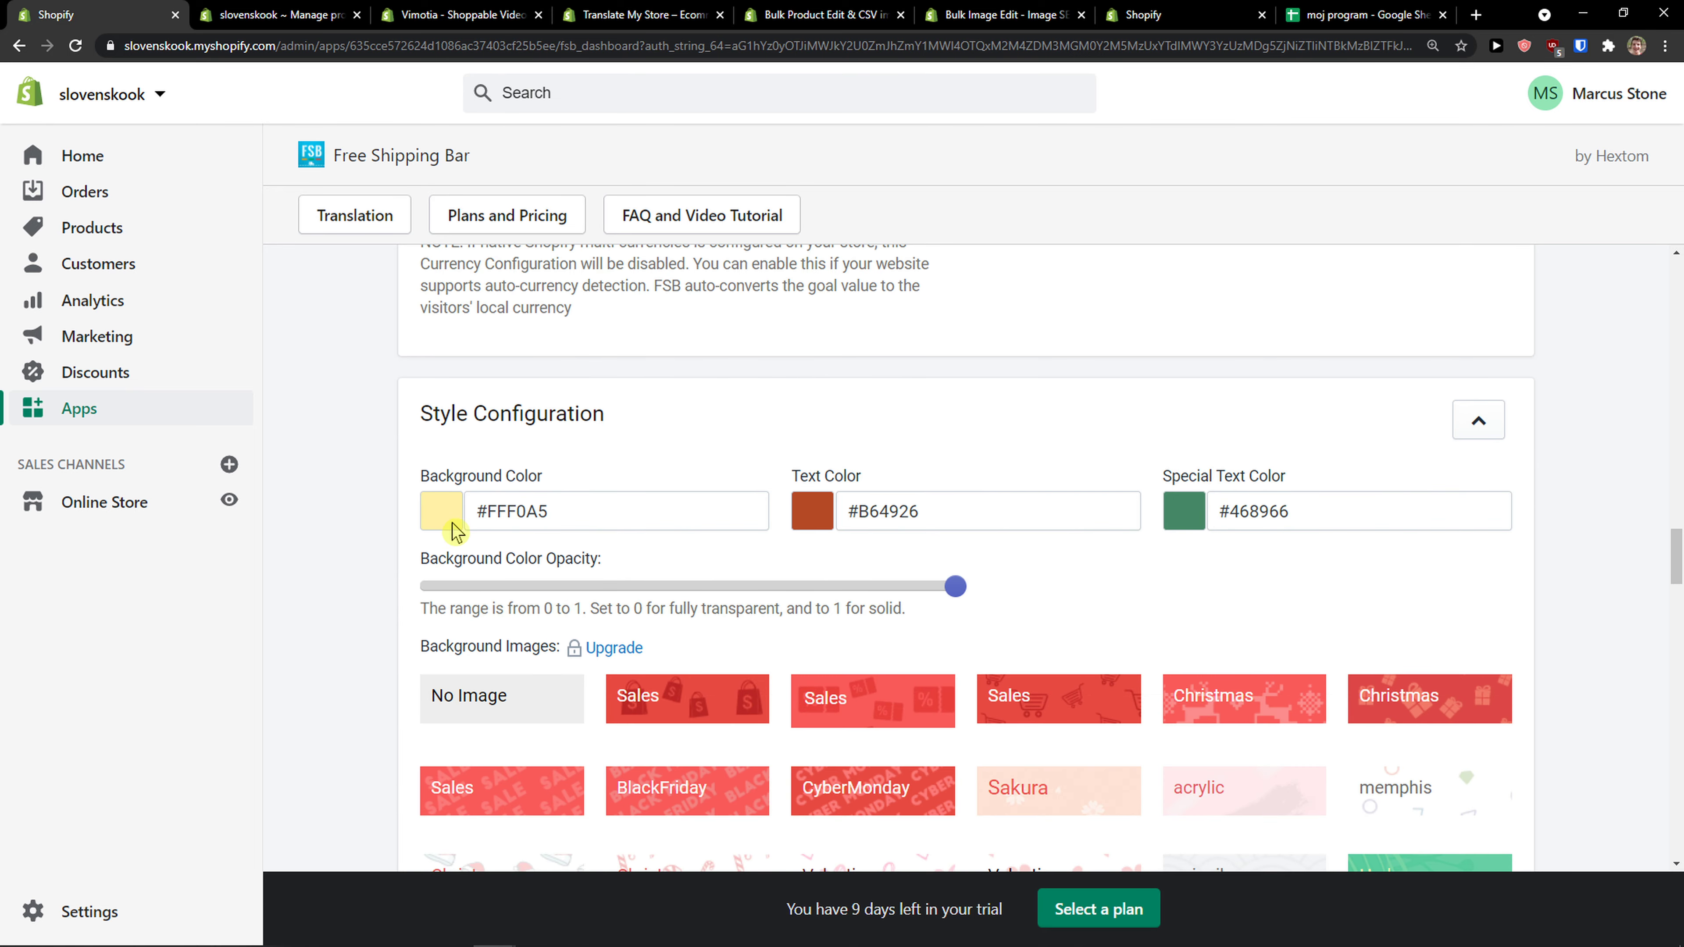
scroll(1004, 584, down, 3)
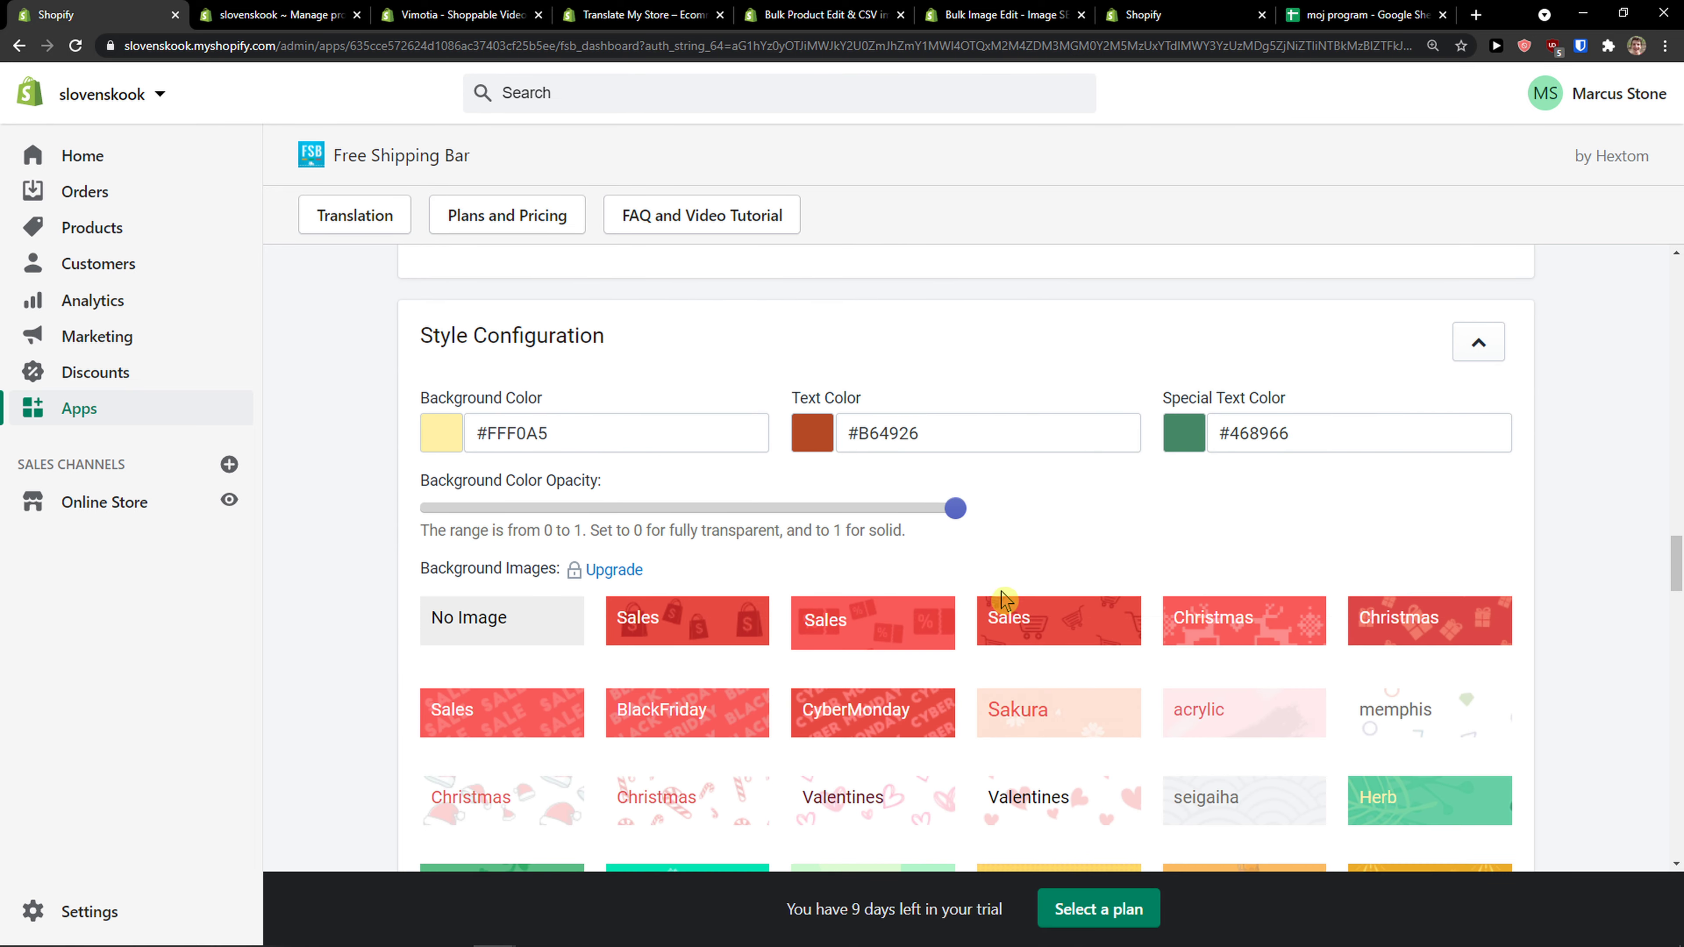
scroll(968, 612, down, 3)
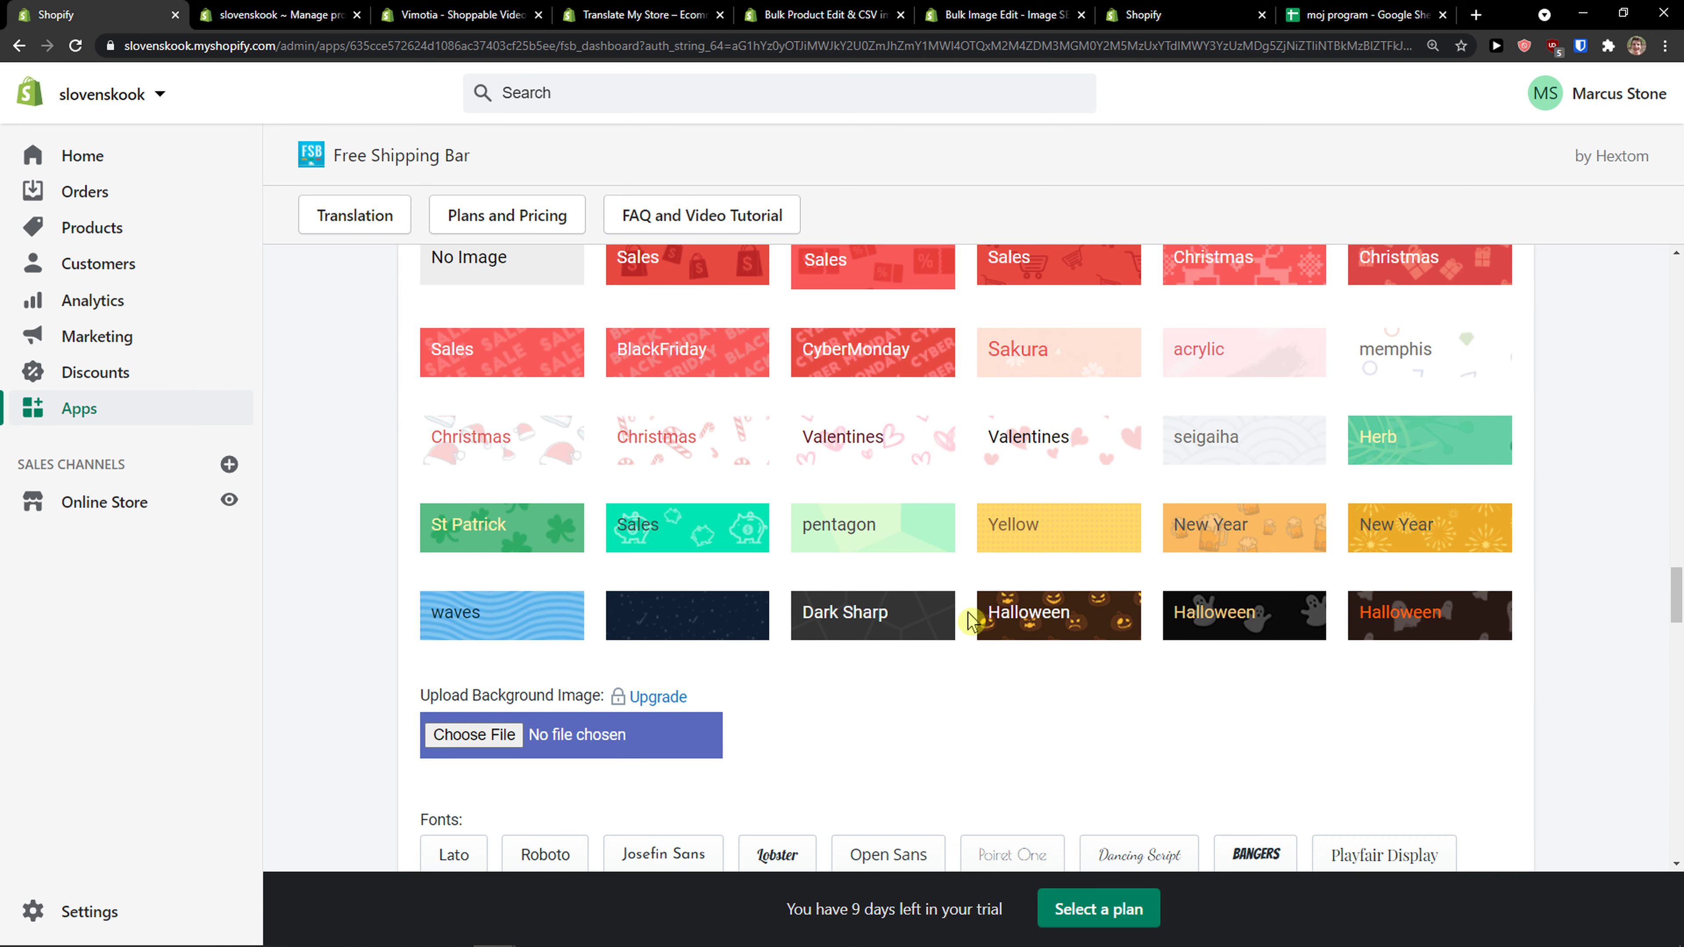
scroll(968, 620, up, 1)
scroll(969, 621, down, 5)
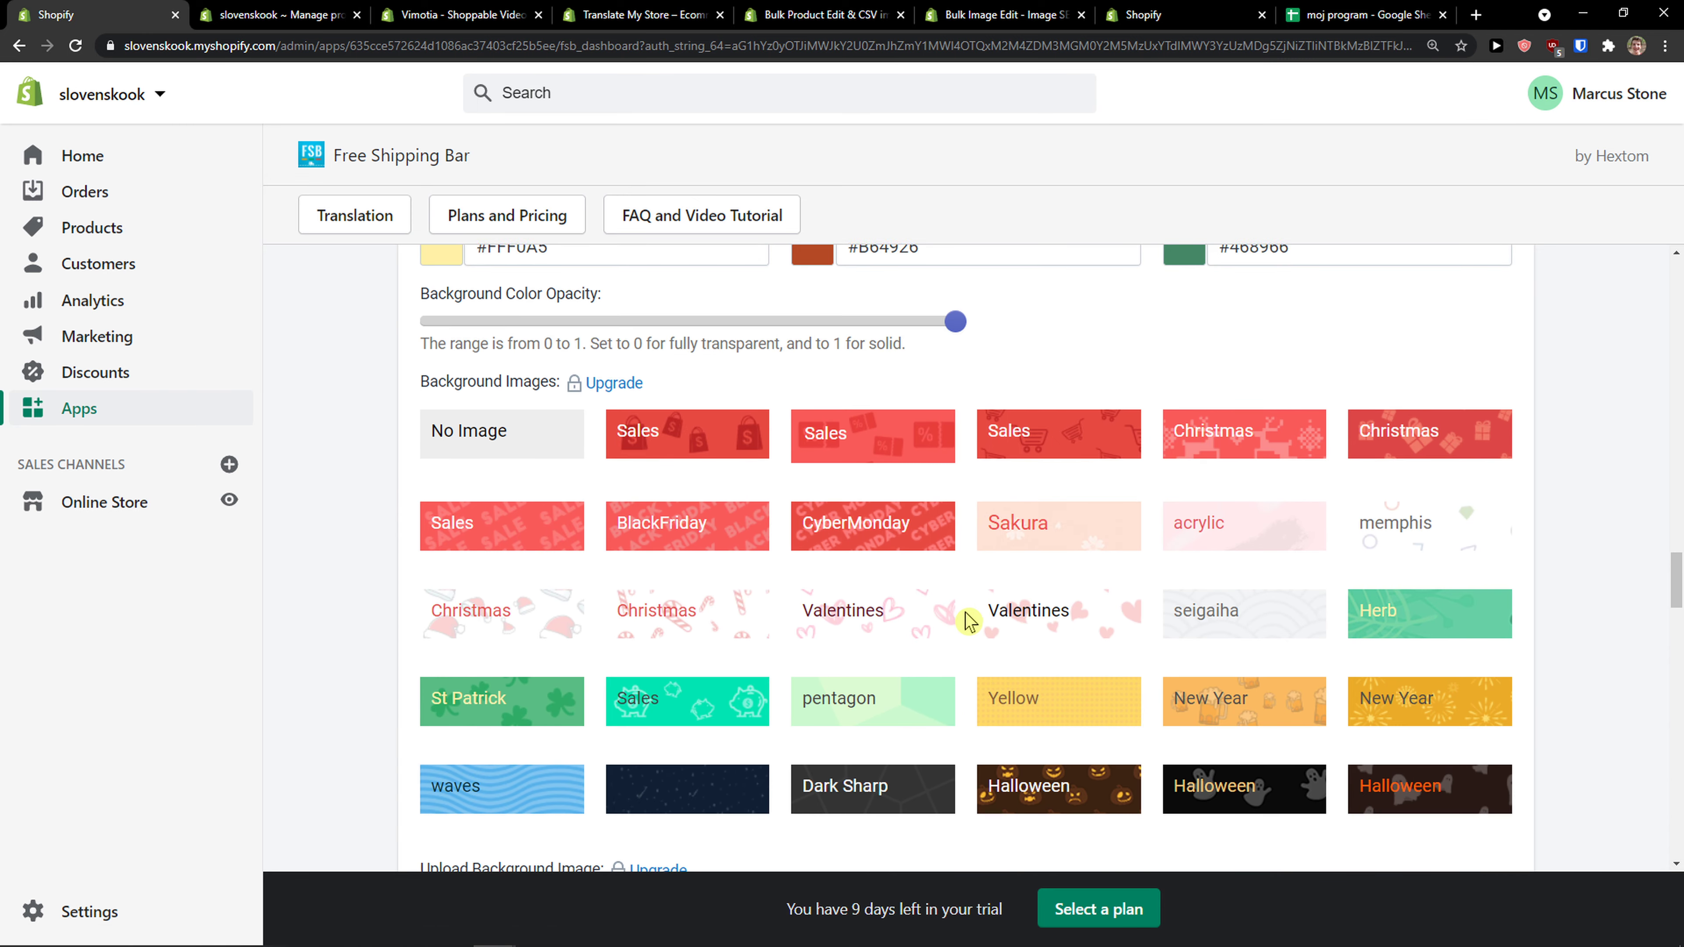
Step: Change the bar's font to Righteous and check the three messages in the preview
scroll(969, 623, down, 2)
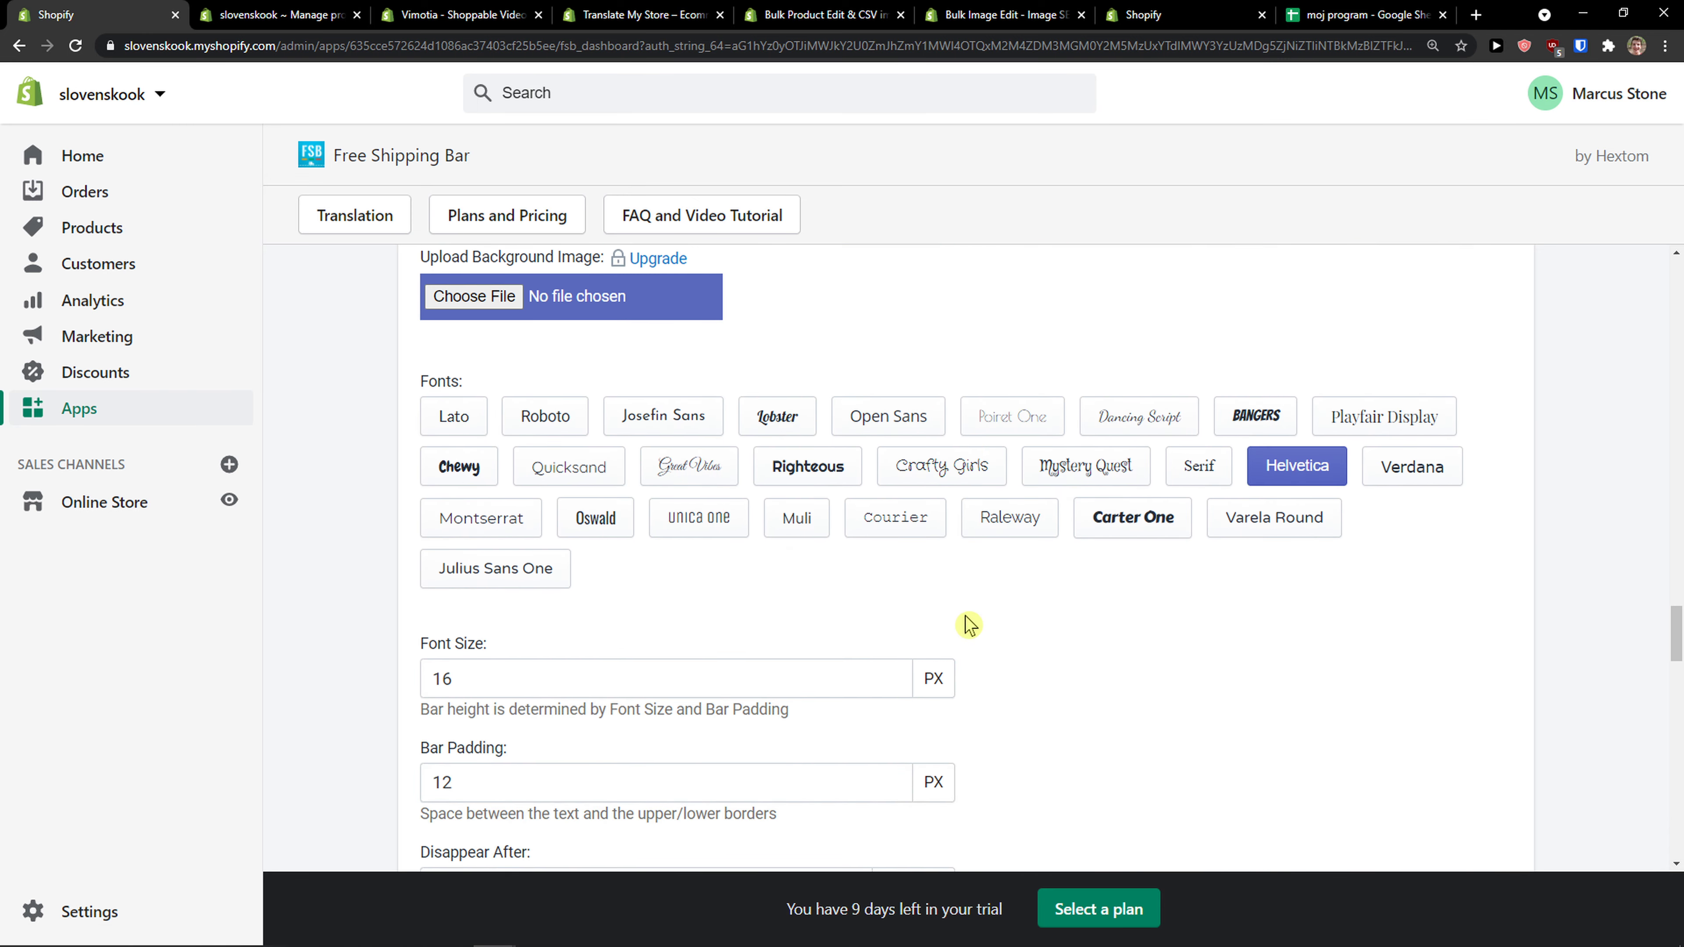
scroll(508, 490, down, 2)
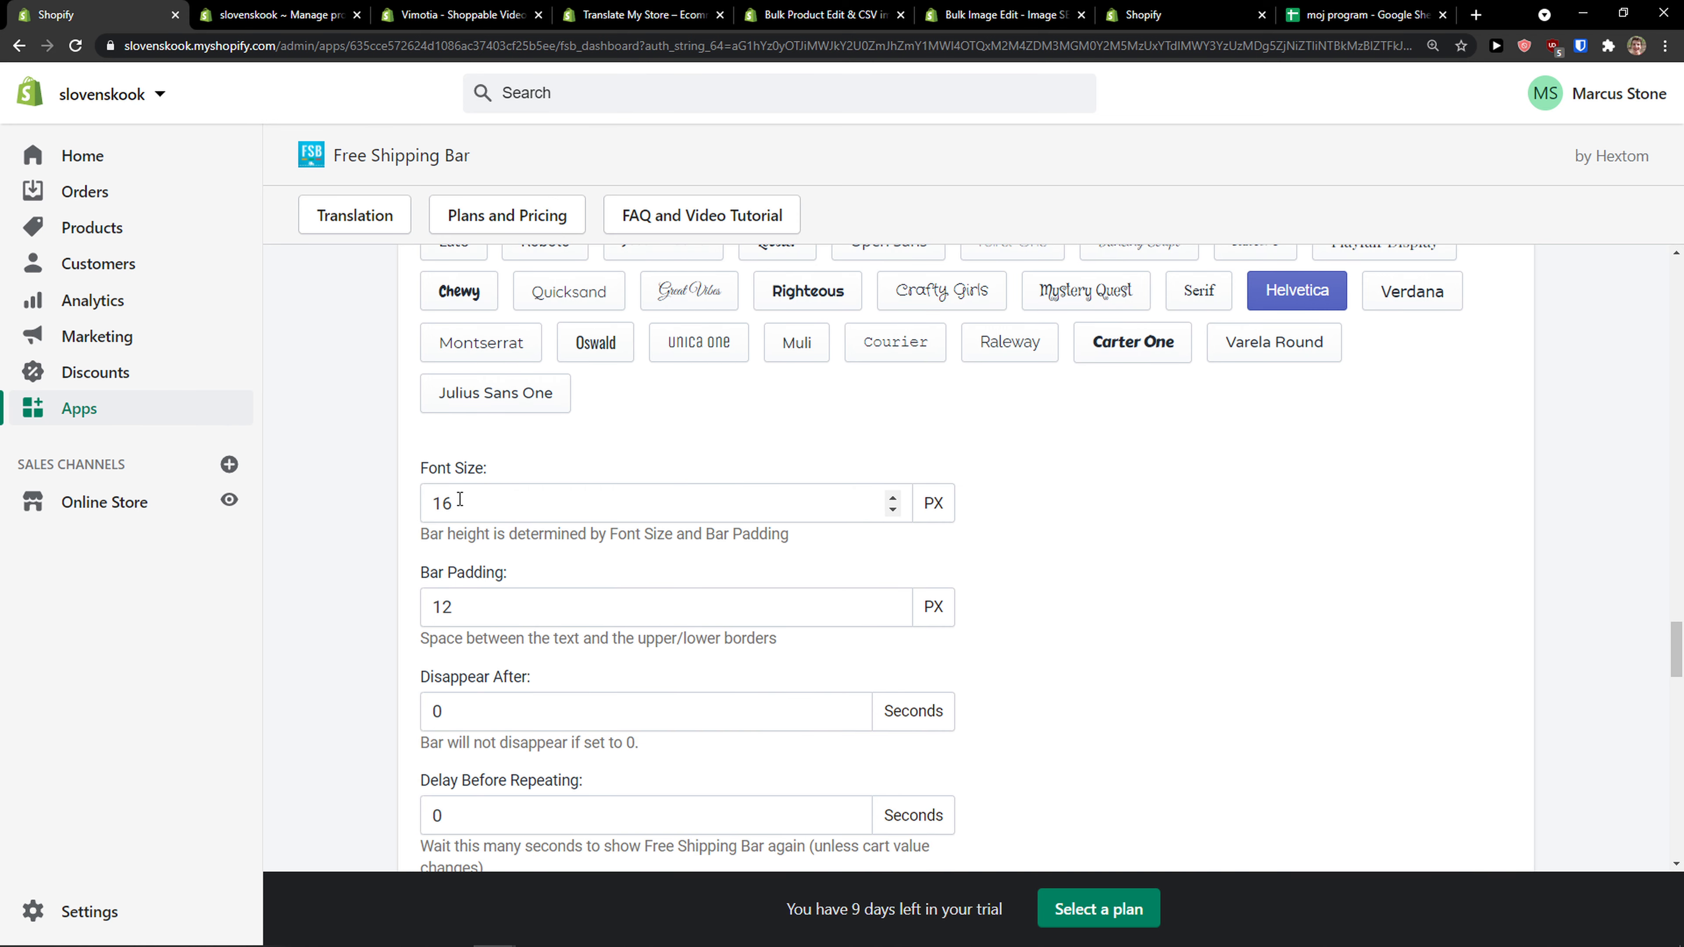
scroll(431, 557, up, 2)
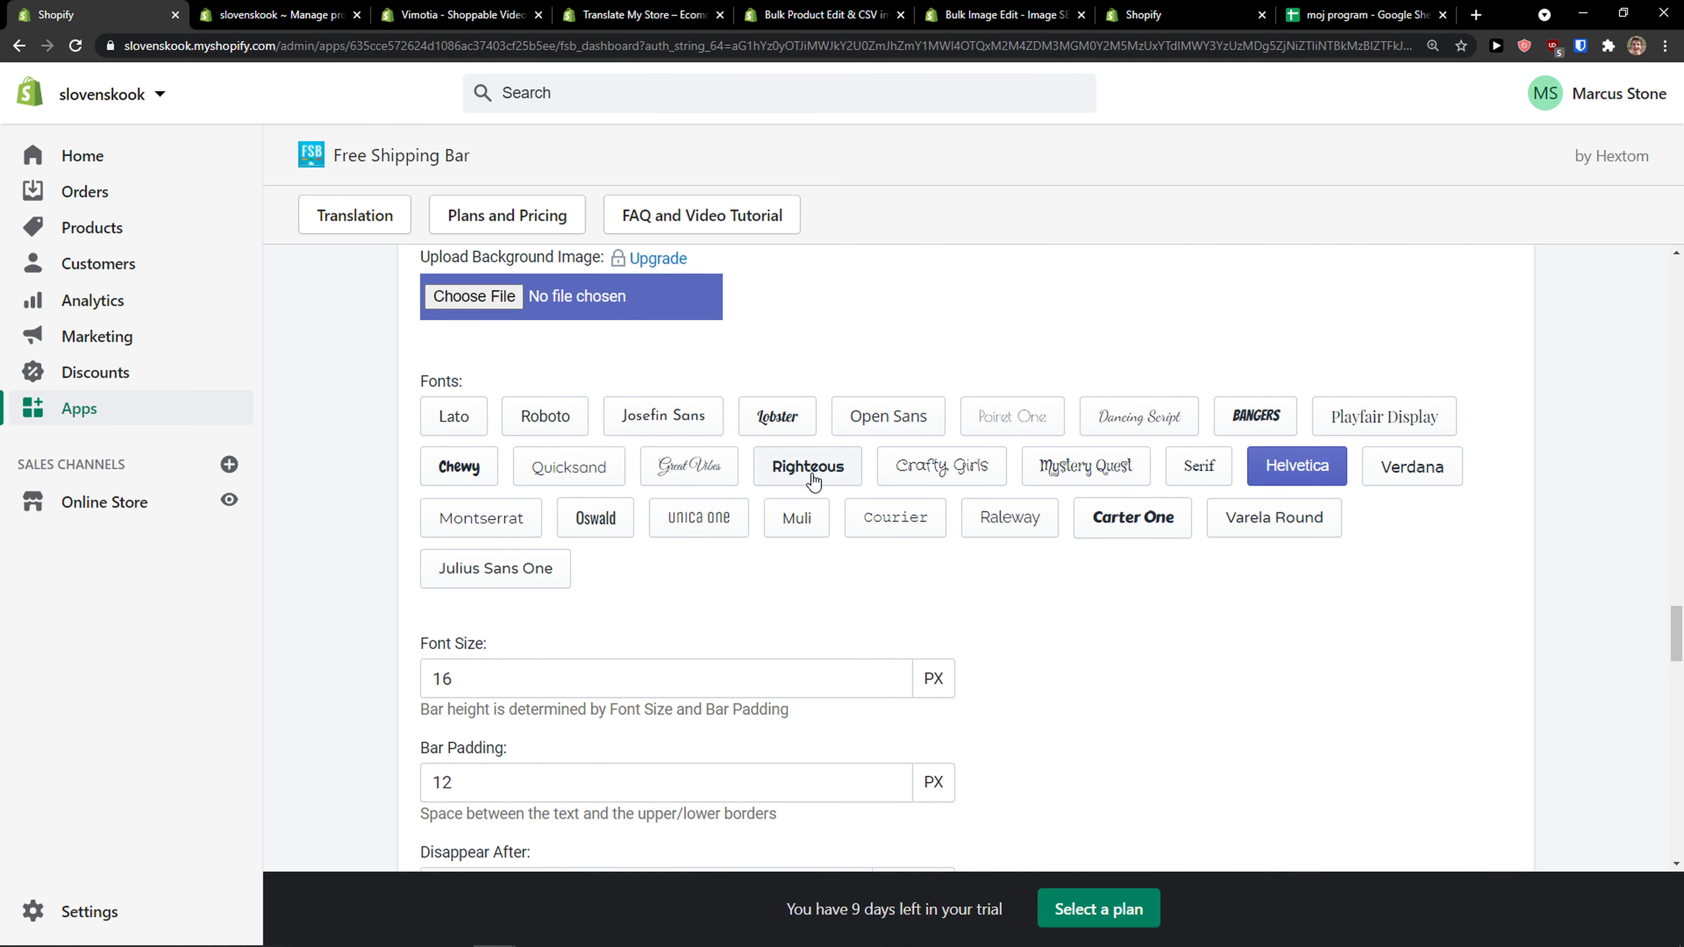
click(808, 475)
scroll(366, 567, up, 2)
scroll(367, 568, up, 15)
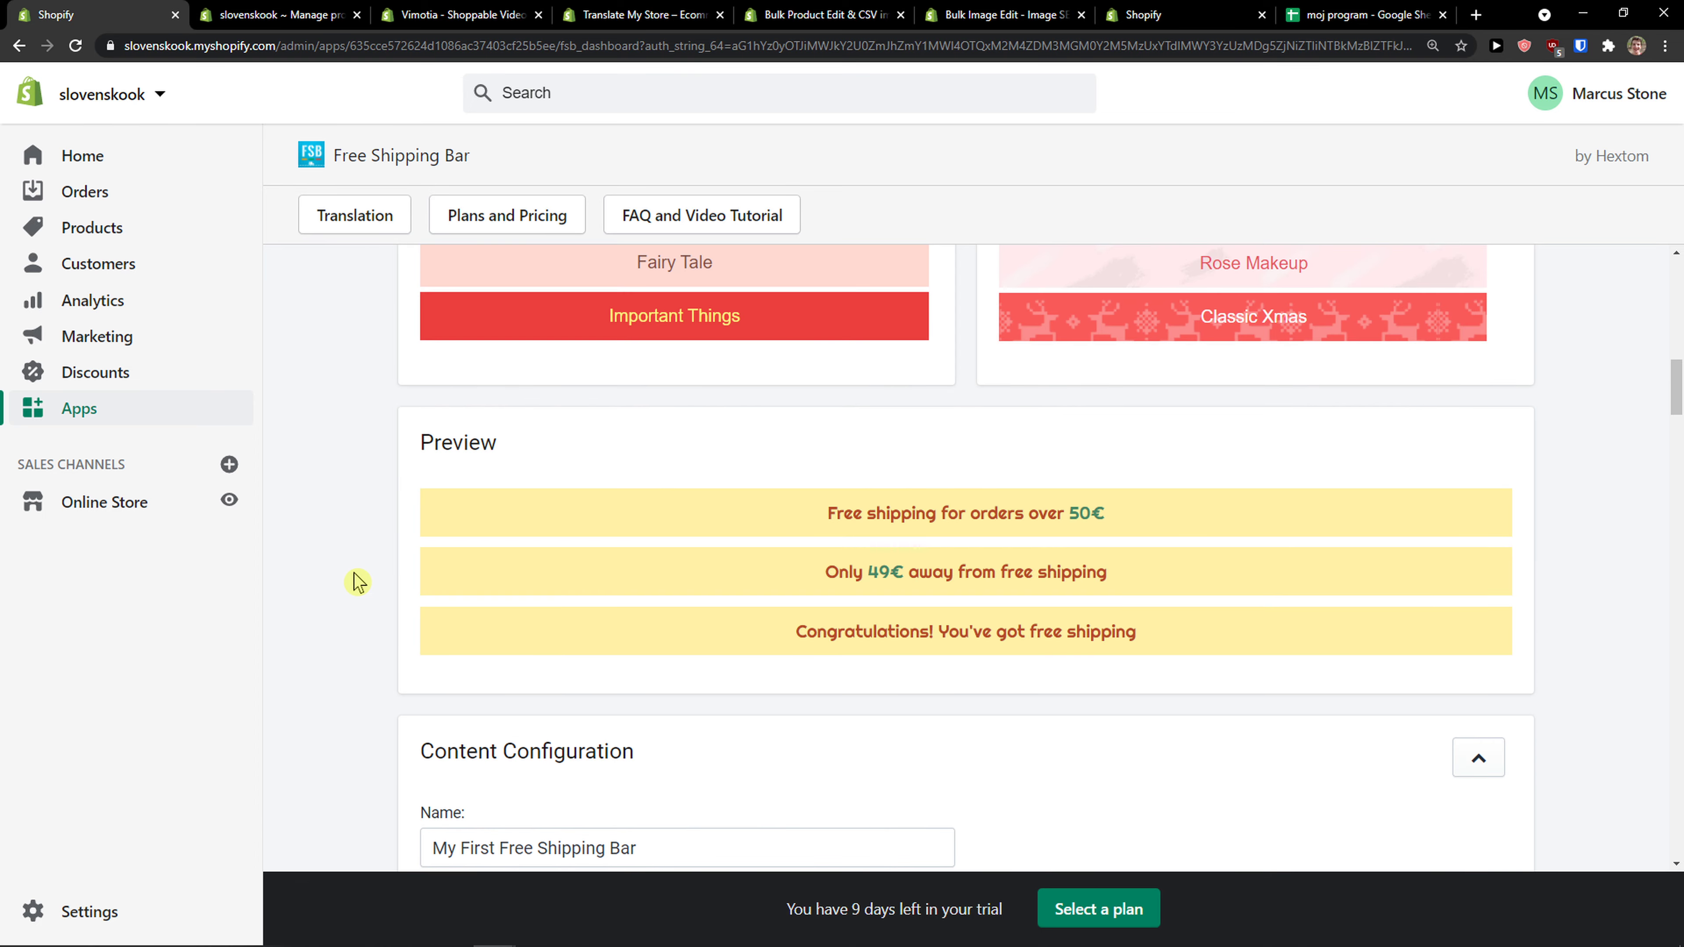
Step: Try the Carter One font for the bar and check the three messages in the preview
scroll(900, 547, down, 14)
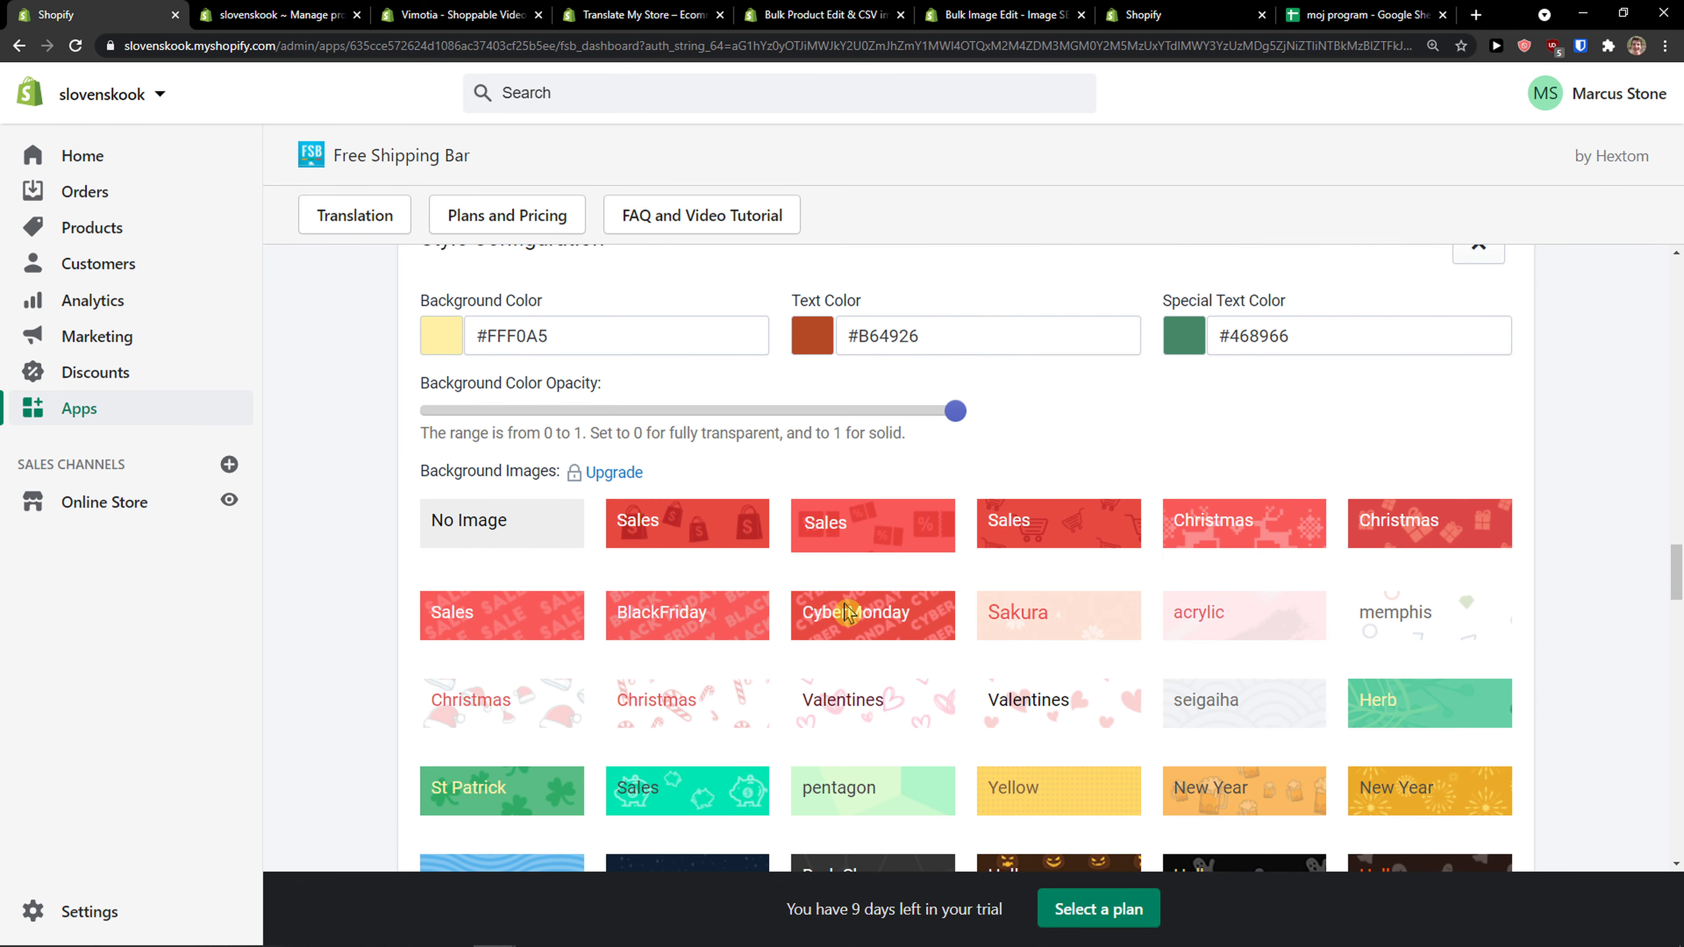
scroll(1087, 611, up, 15)
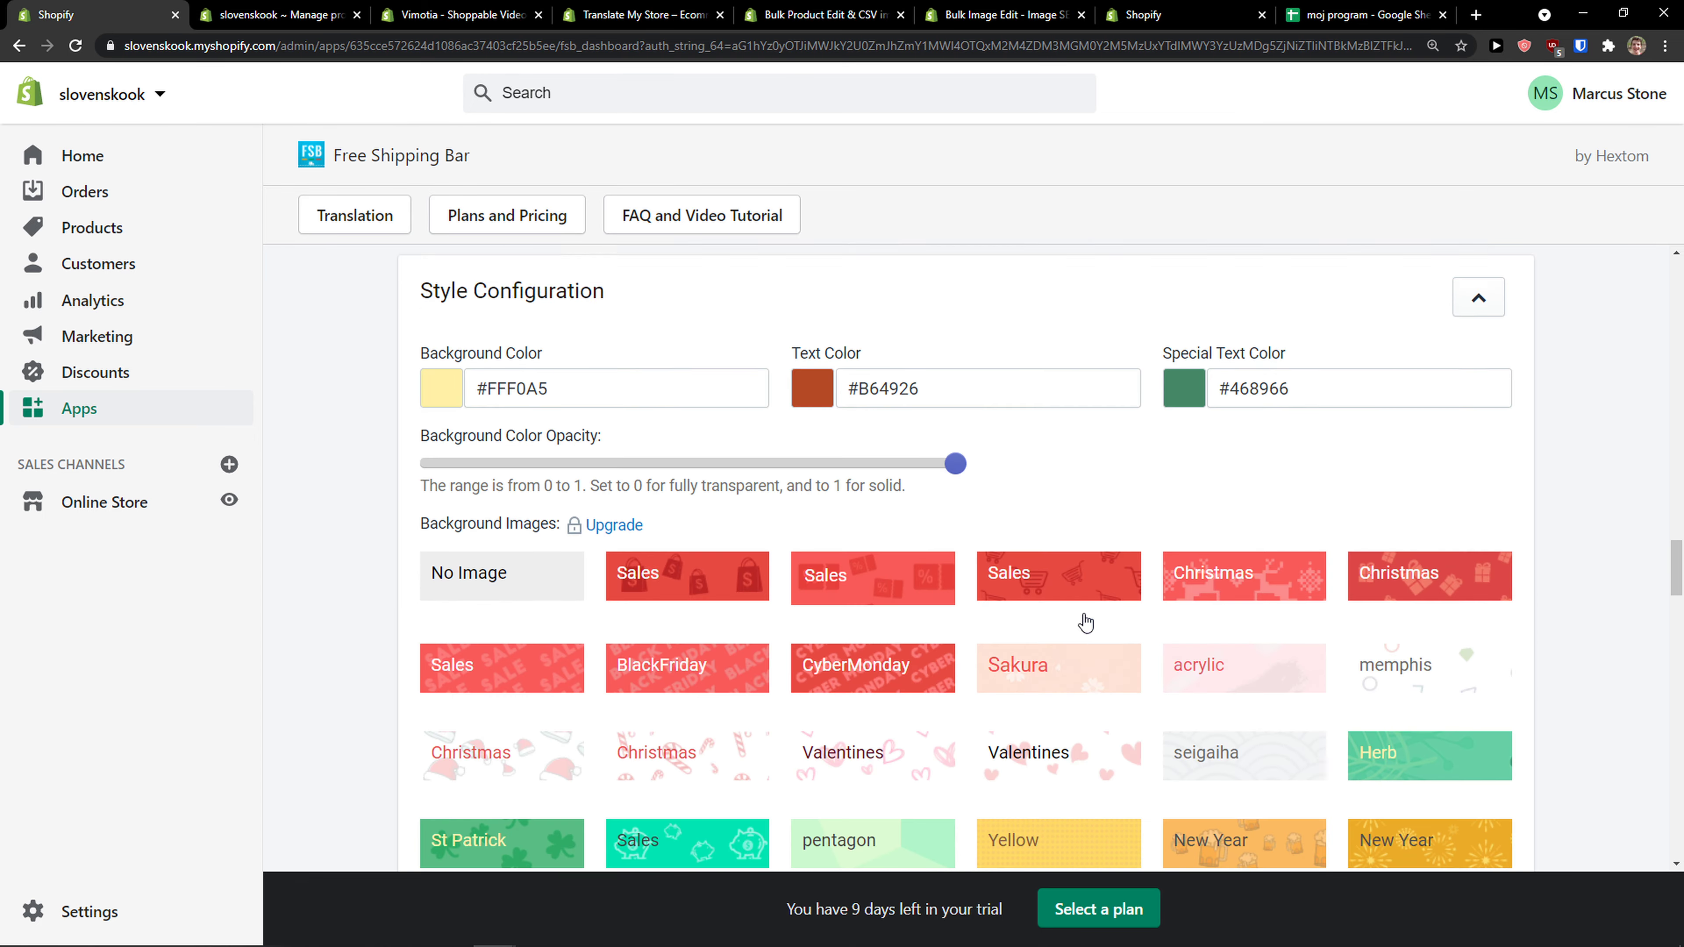
scroll(1061, 631, up, 2)
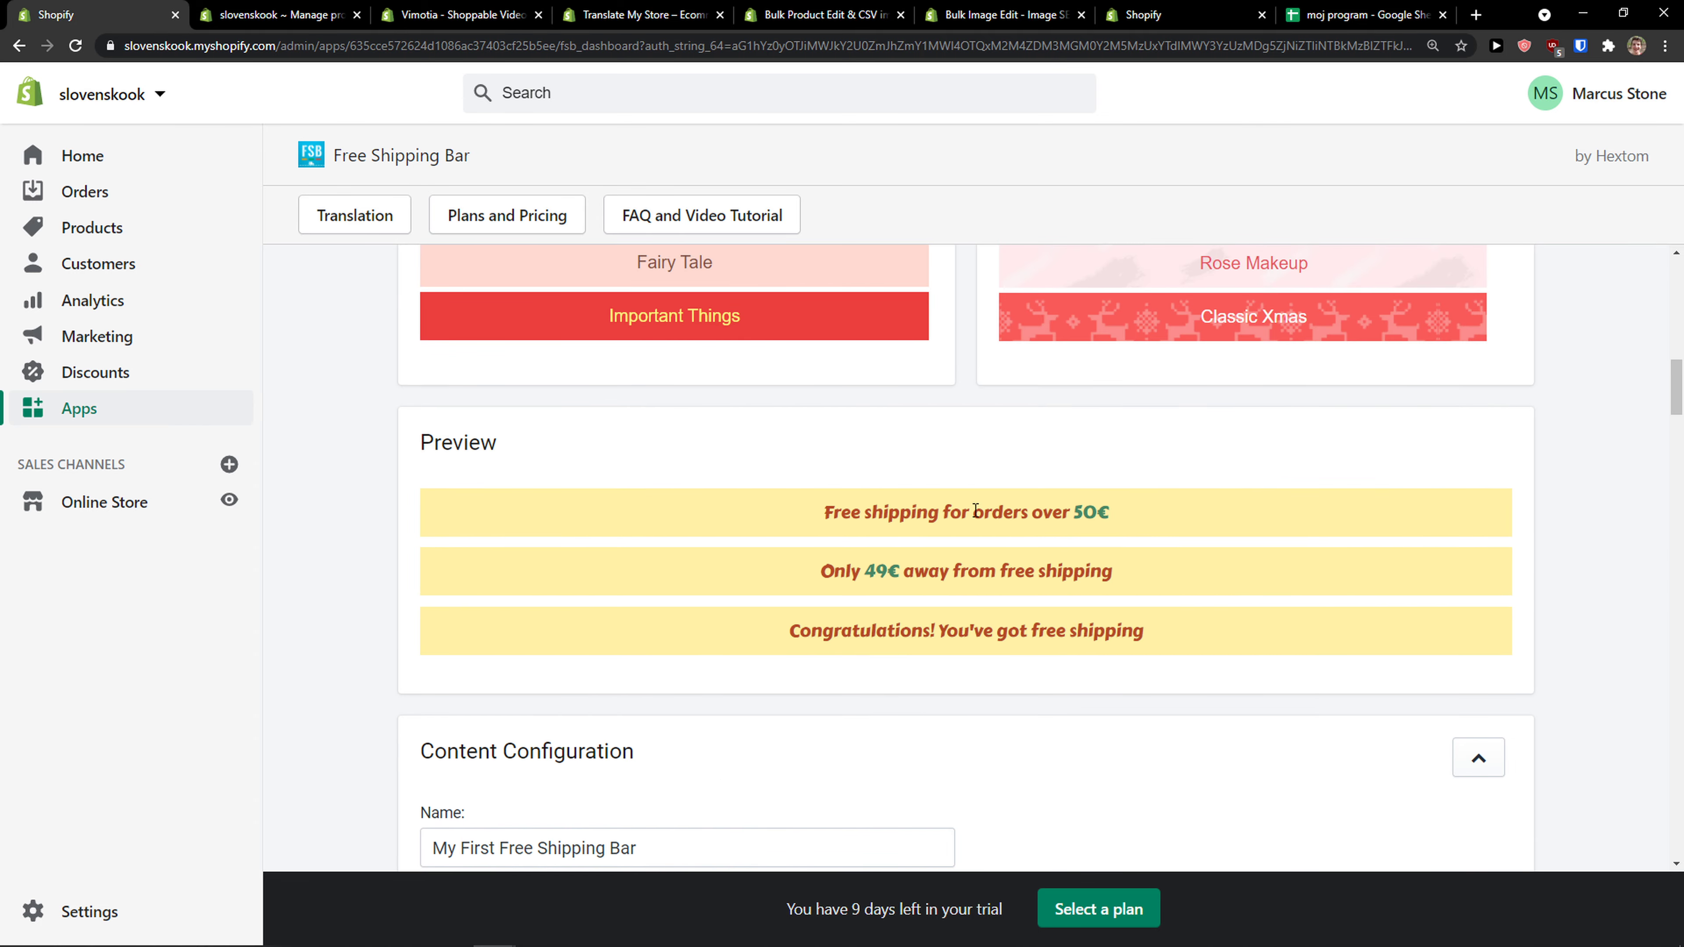
Step: Try a font size of 26 px for the bar and check it in the preview
scroll(975, 511, down, 16)
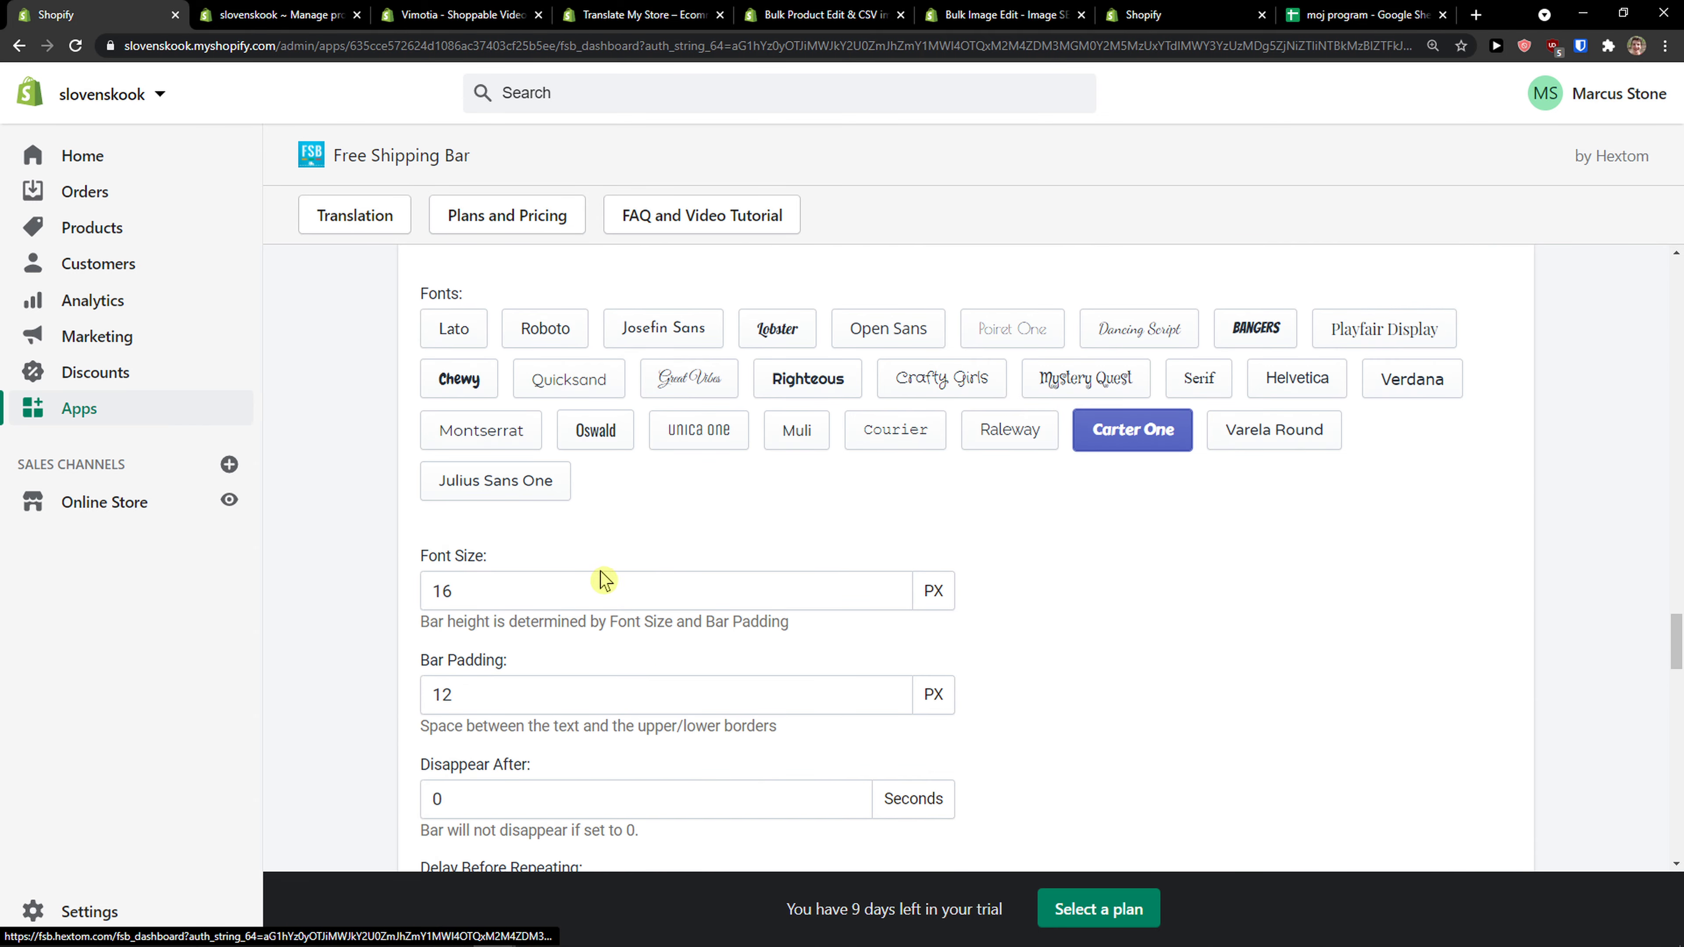
click(893, 585)
click(892, 585)
click(893, 584)
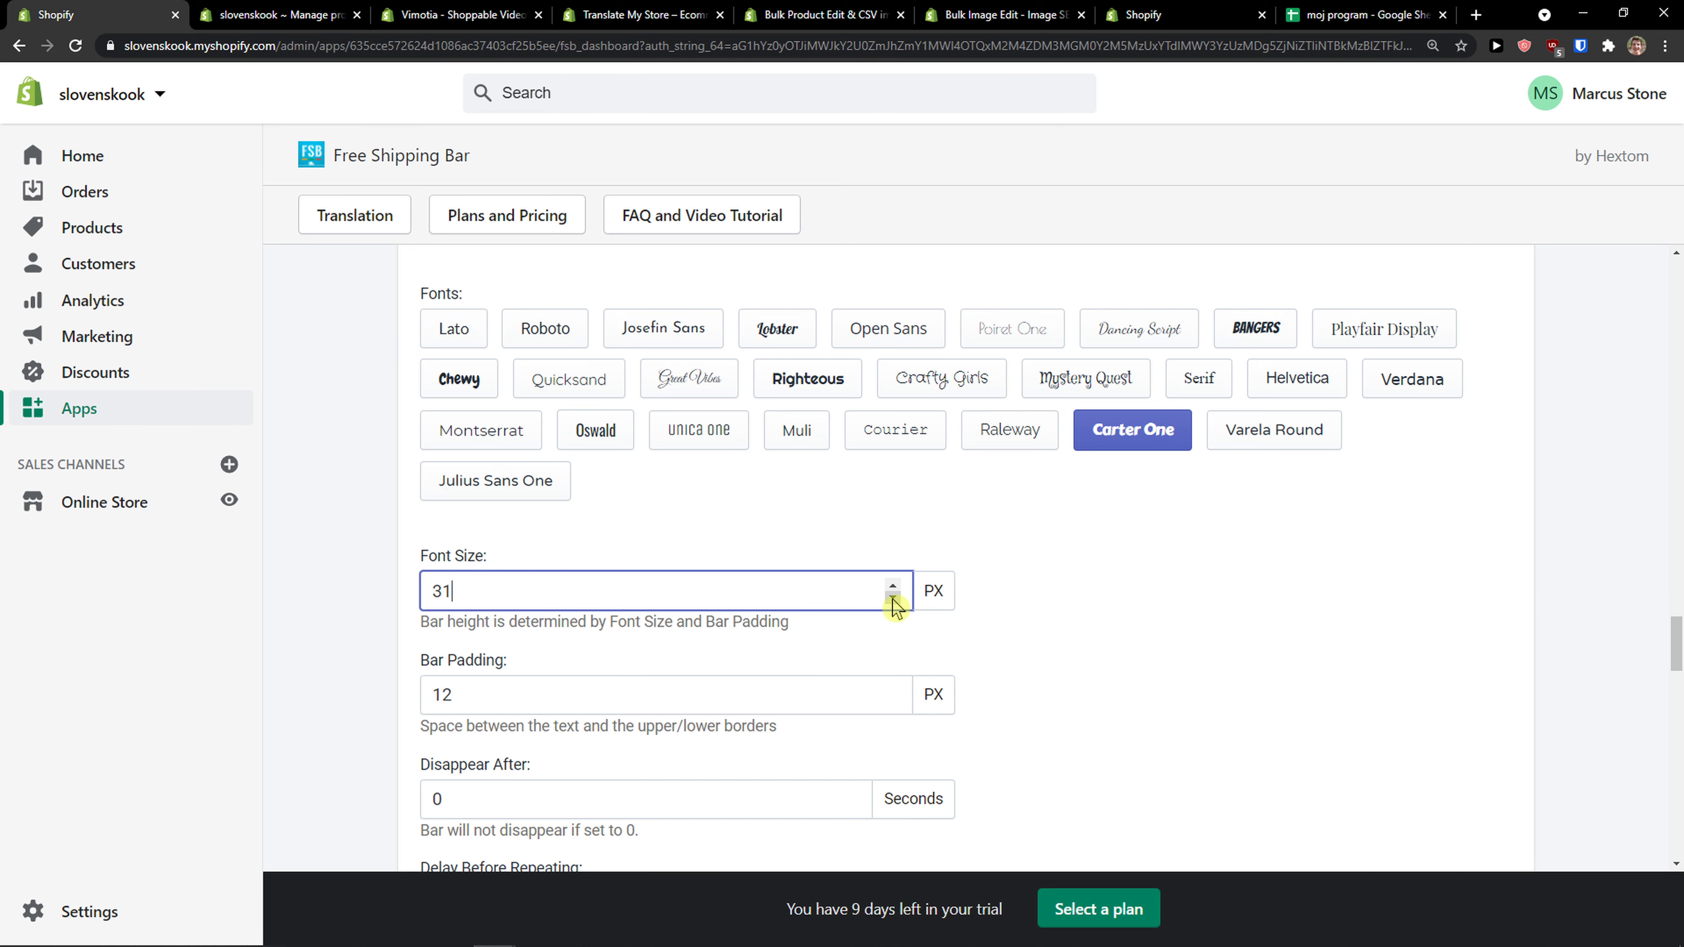
scroll(1087, 612, up, 15)
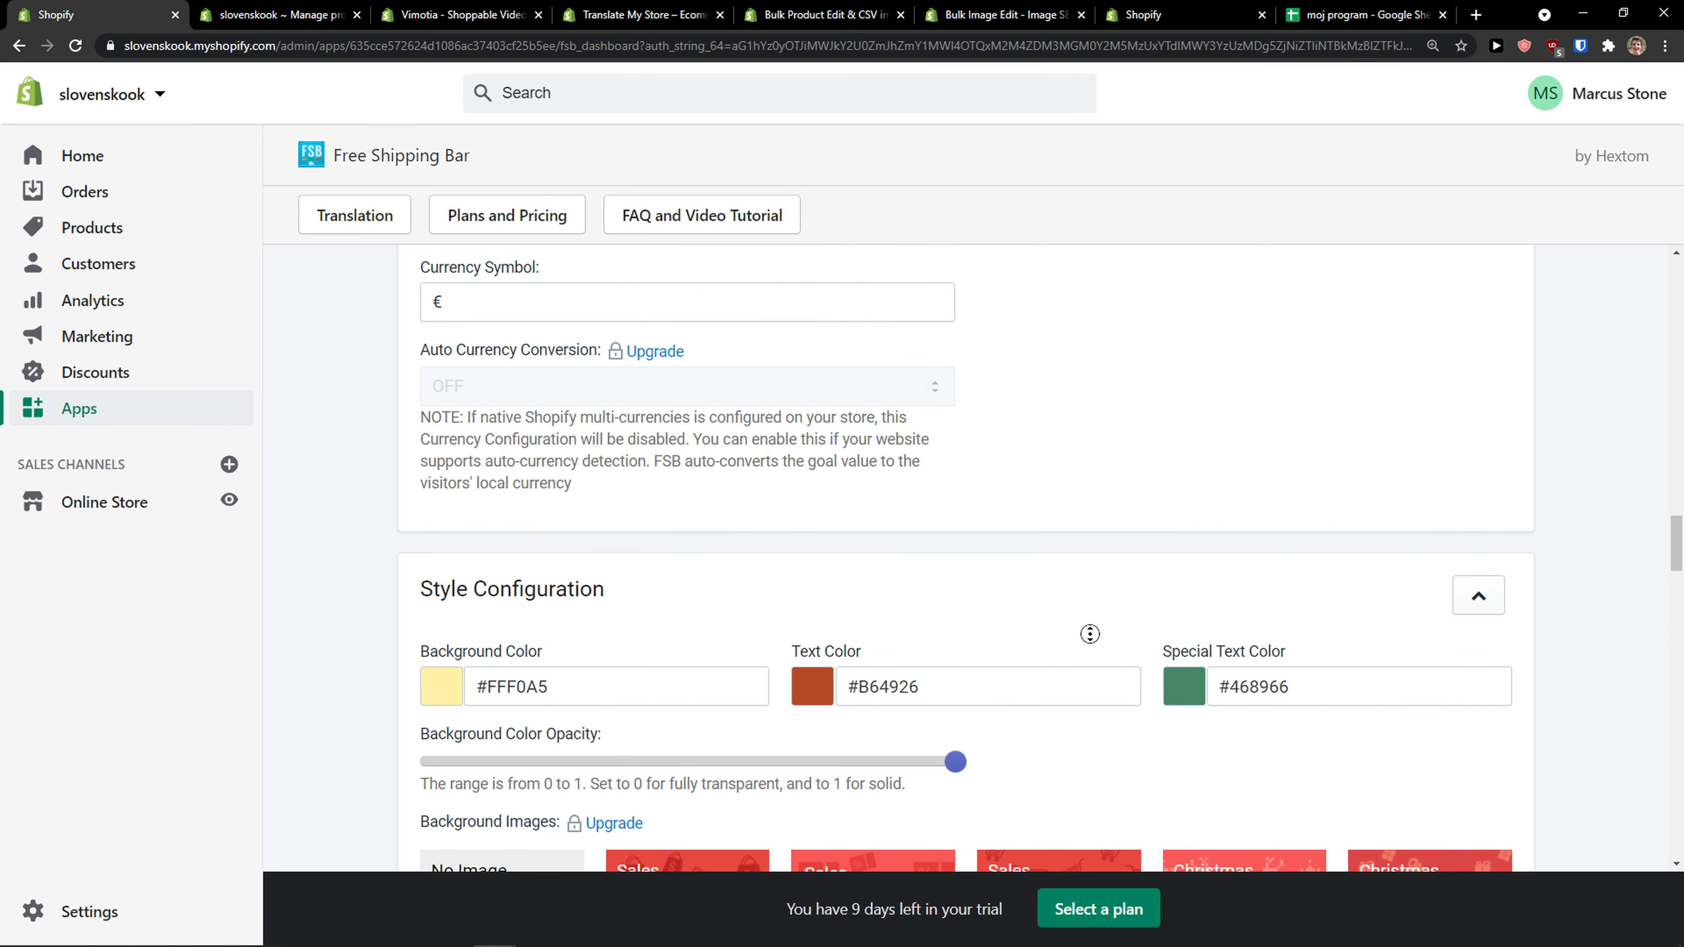
scroll(1064, 510, up, 10)
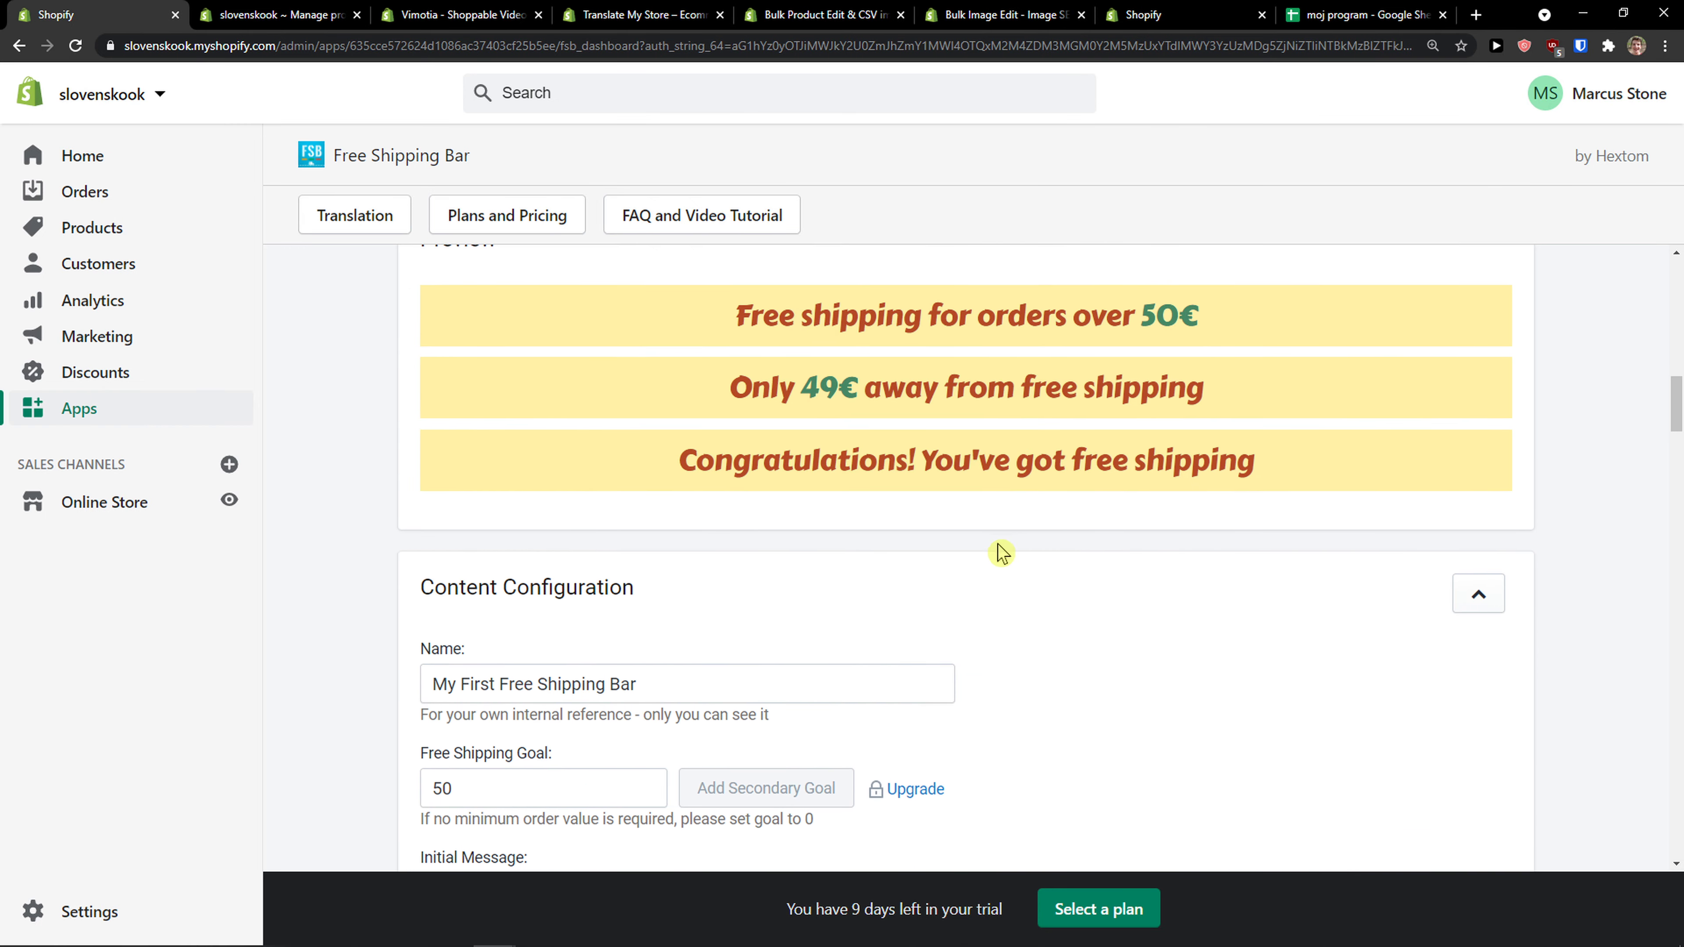
Step: Set the bar's font back to Righteous with a font size of 20 px and check the preview
scroll(1025, 576, down, 20)
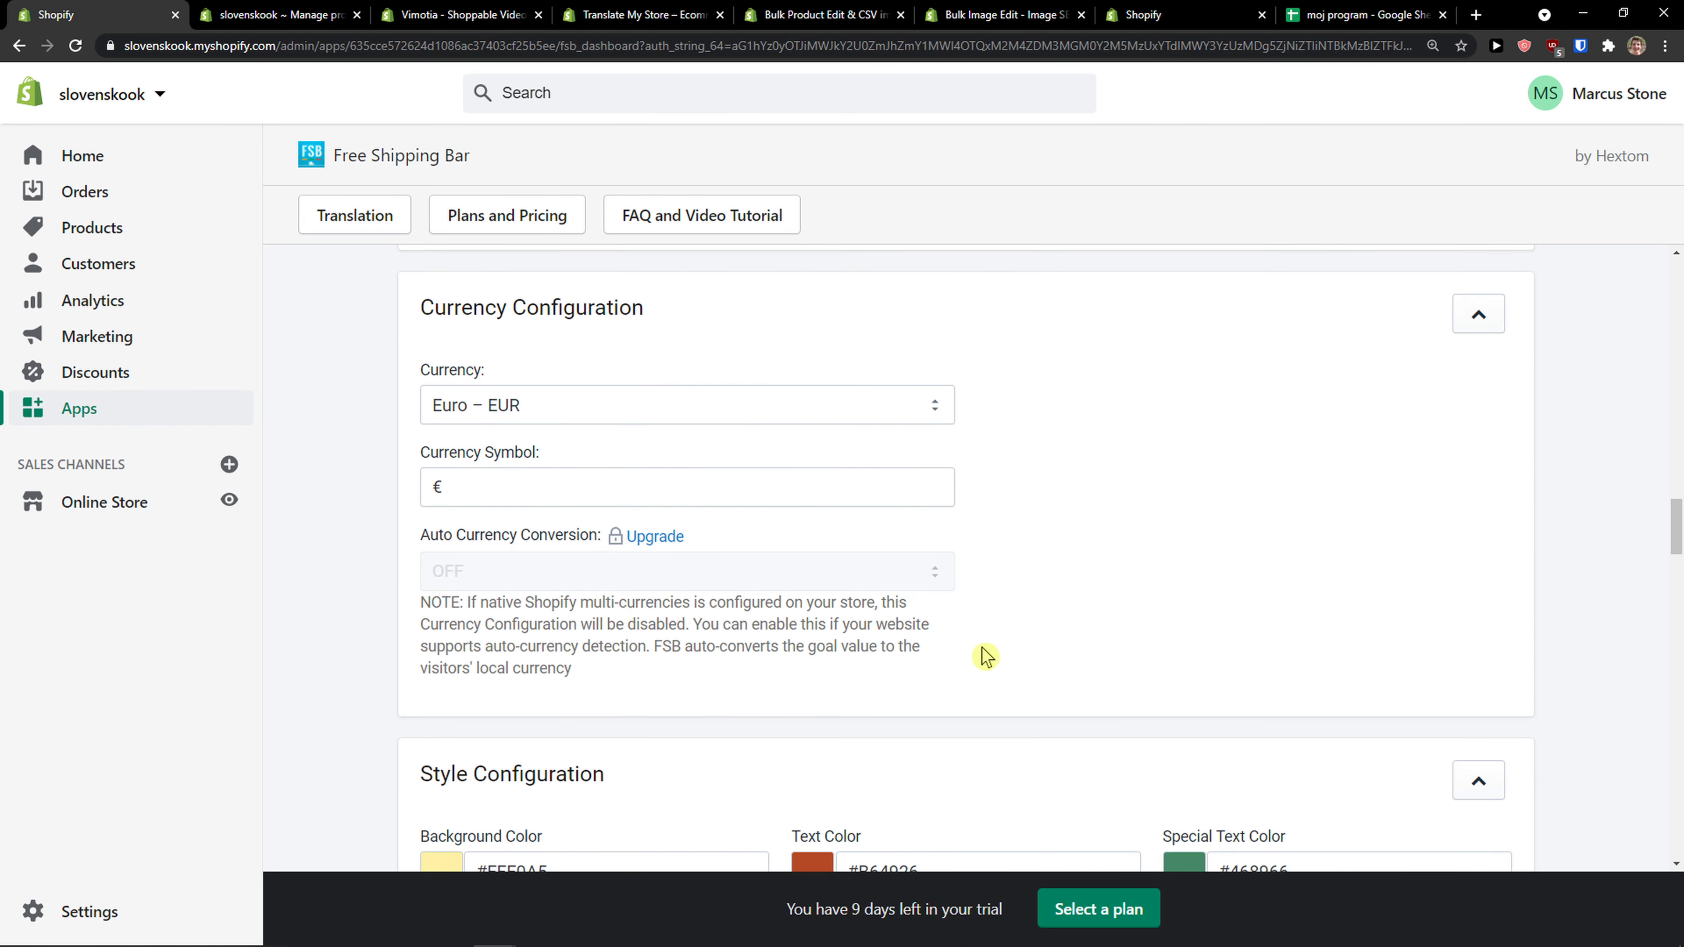
scroll(984, 641, down, 3)
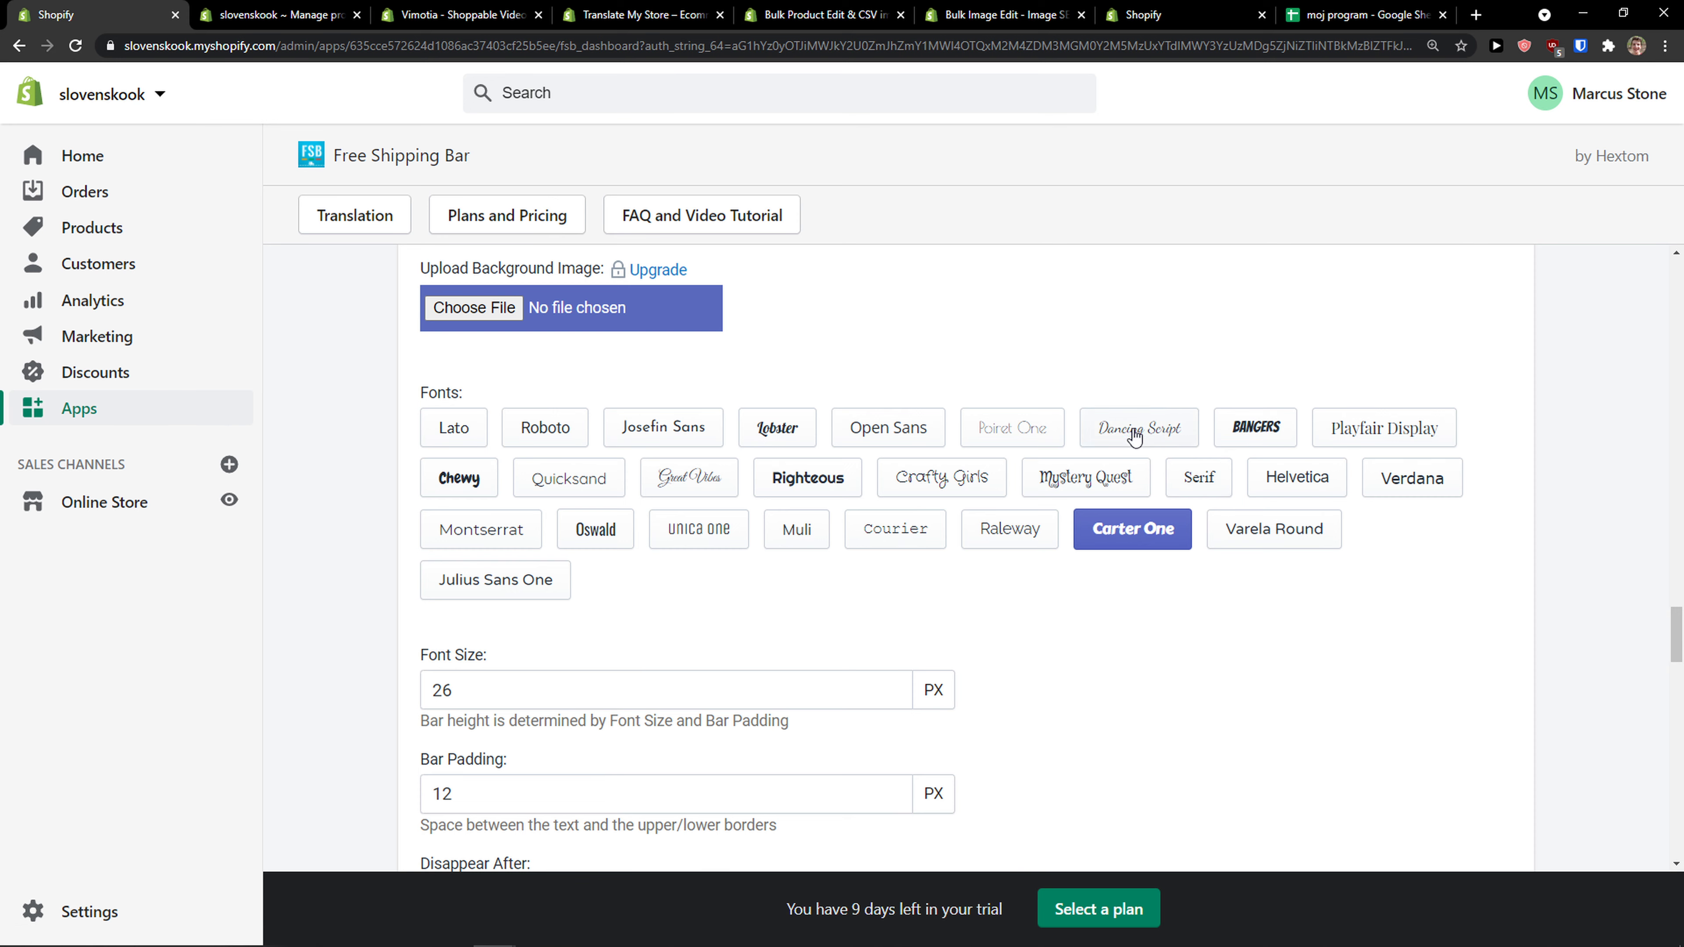
click(793, 467)
scroll(961, 544, down, 5)
scroll(961, 491, up, 1)
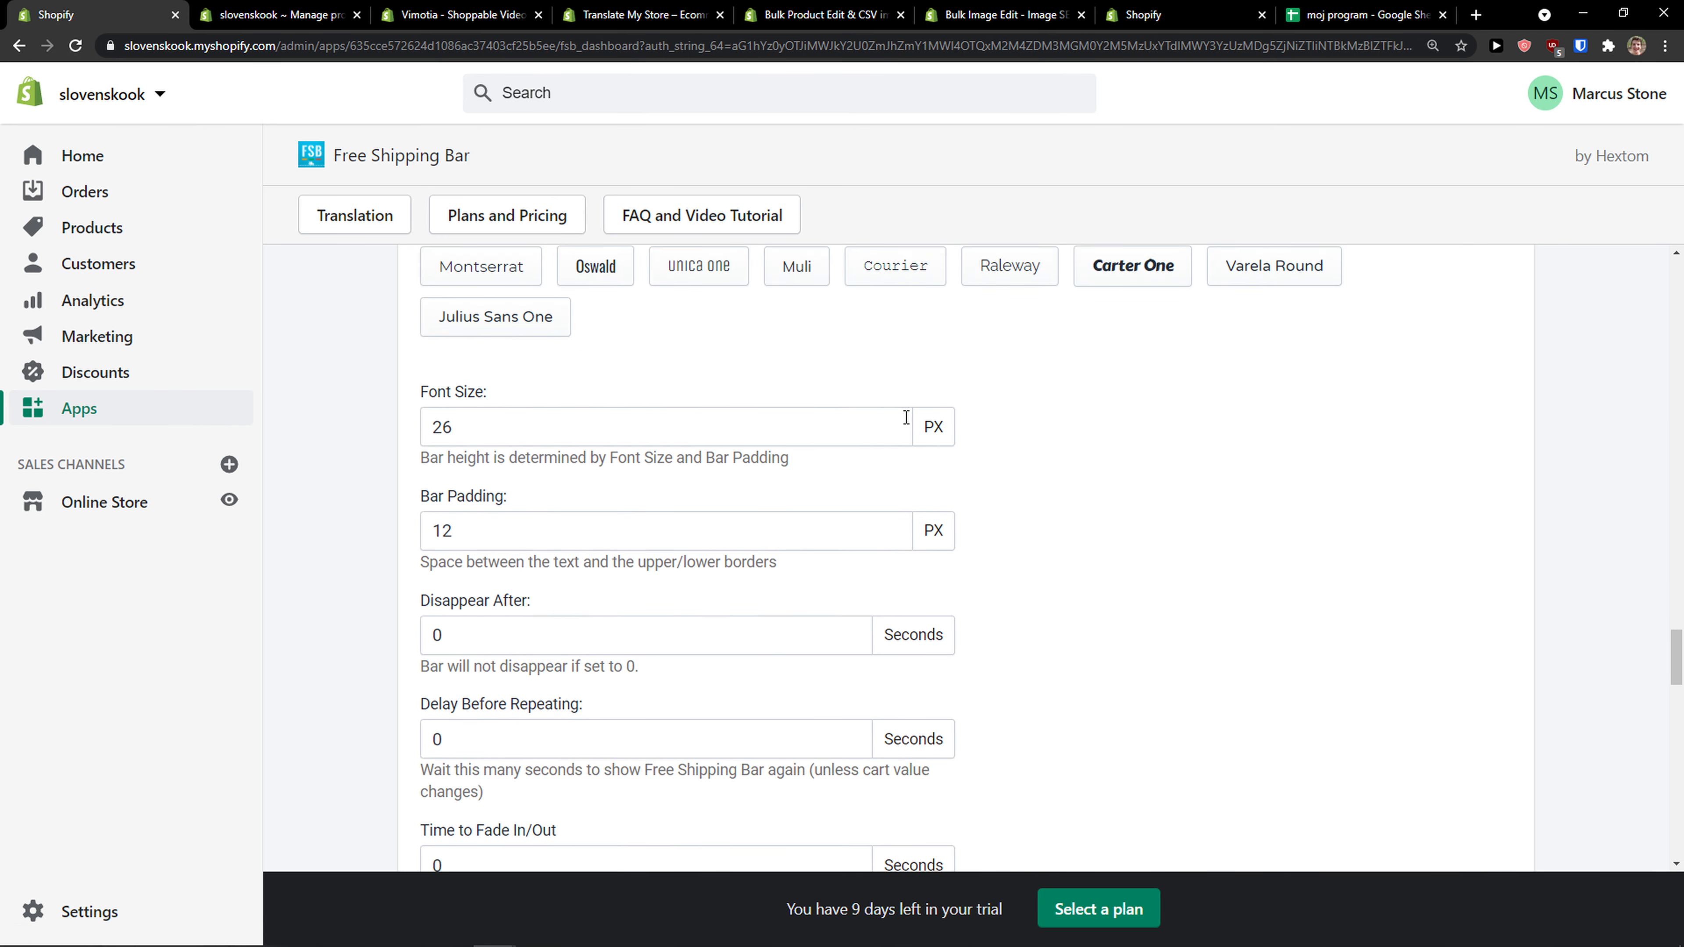
click(893, 435)
scroll(1141, 502, up, 20)
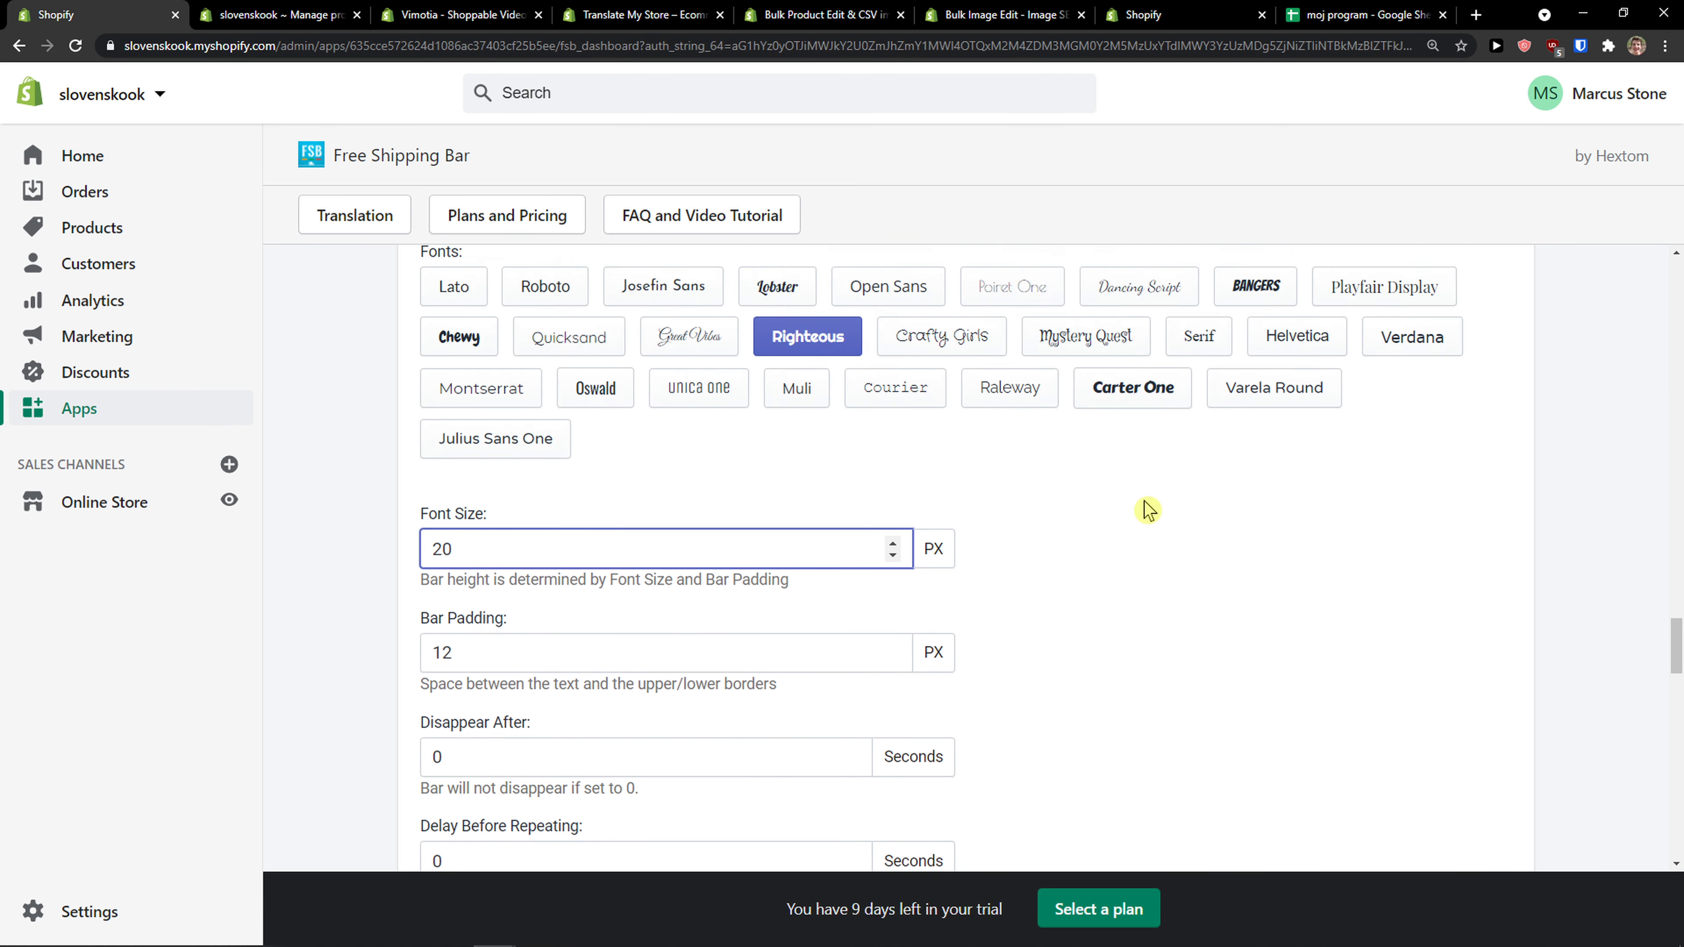
scroll(1146, 515, up, 4)
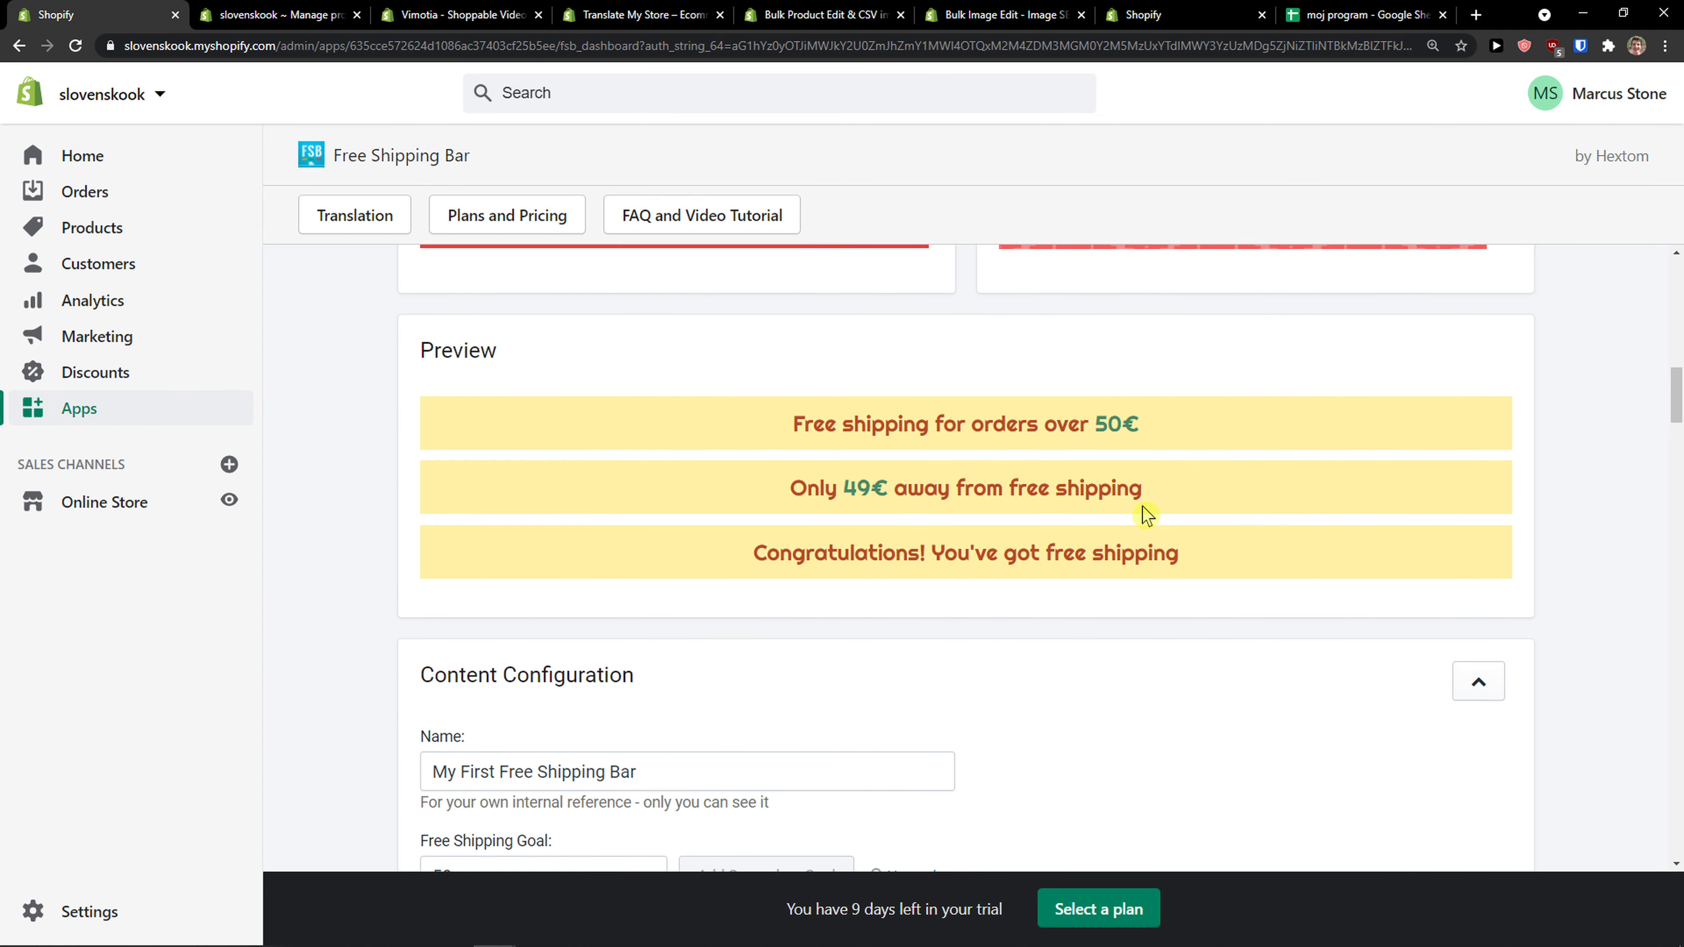
Step: Look through the bar's display position, currency, color and background image settings again
scroll(1114, 537, down, 6)
scroll(1072, 561, down, 12)
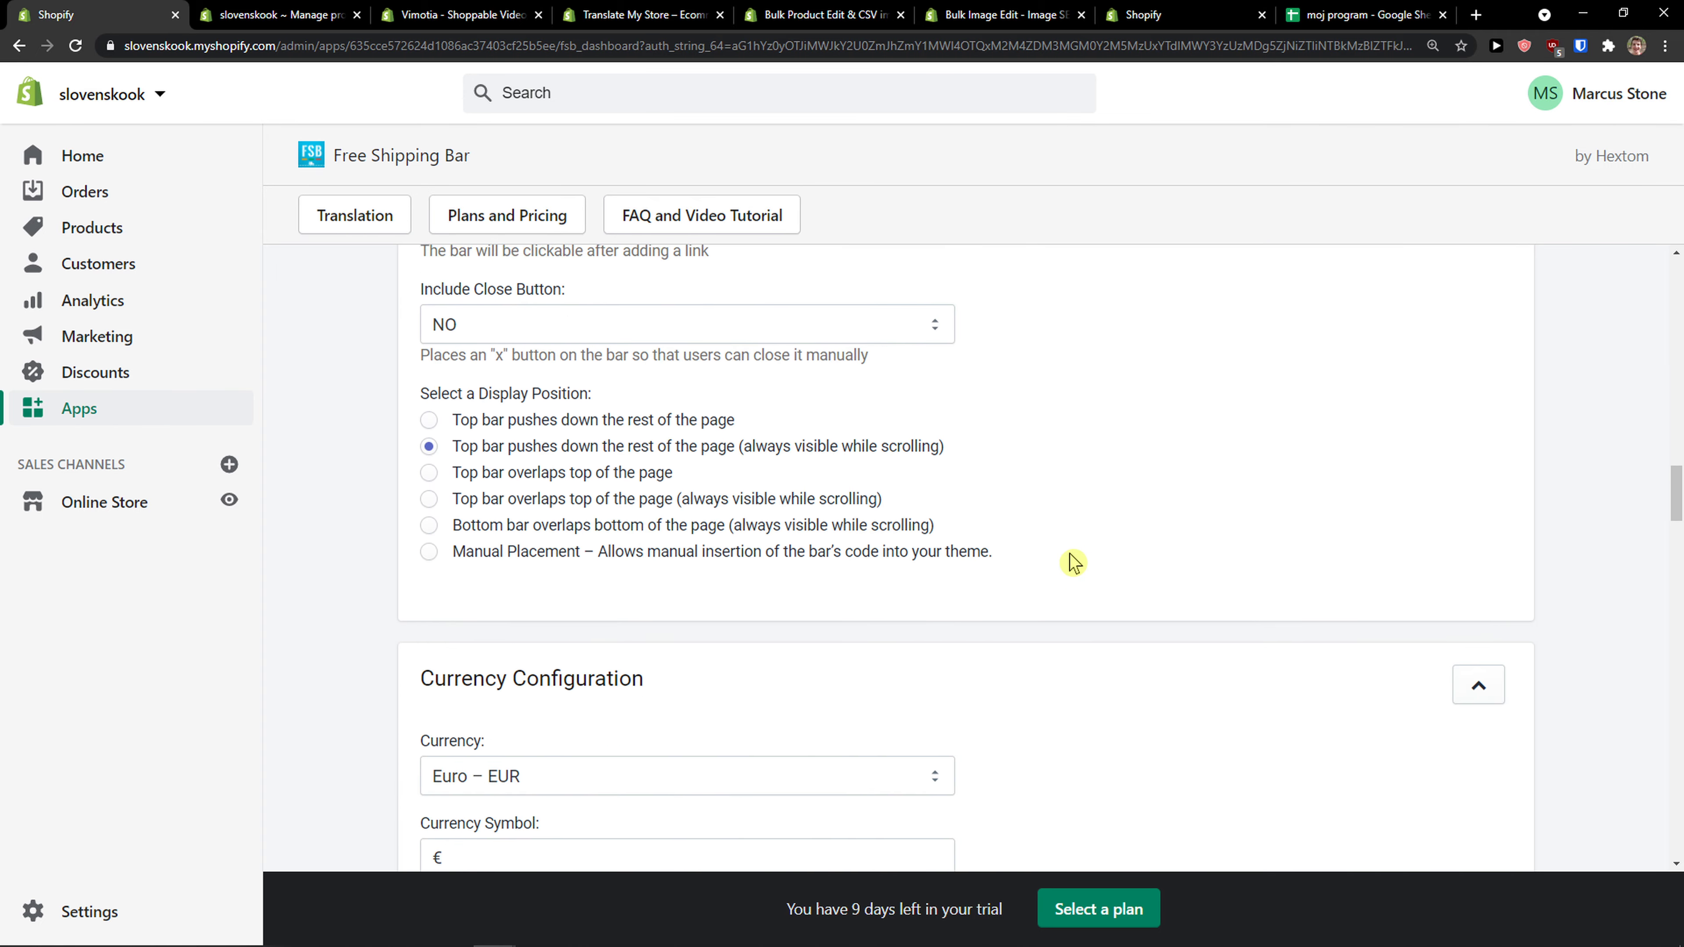
scroll(1054, 562, up, 4)
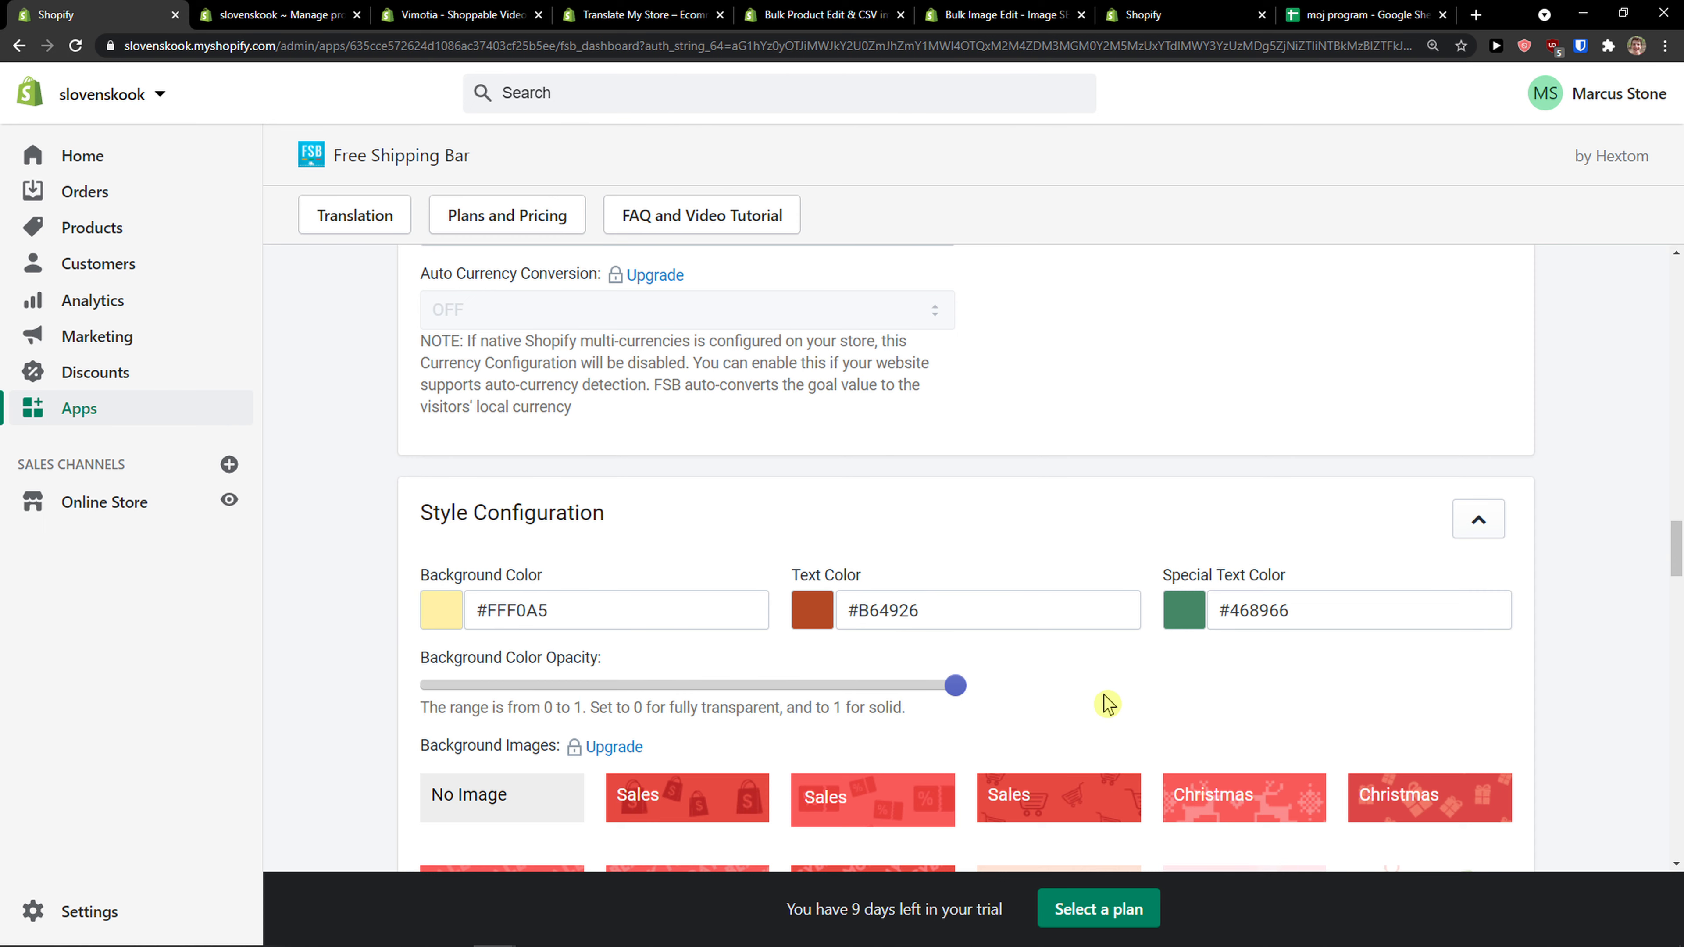
scroll(974, 657, down, 12)
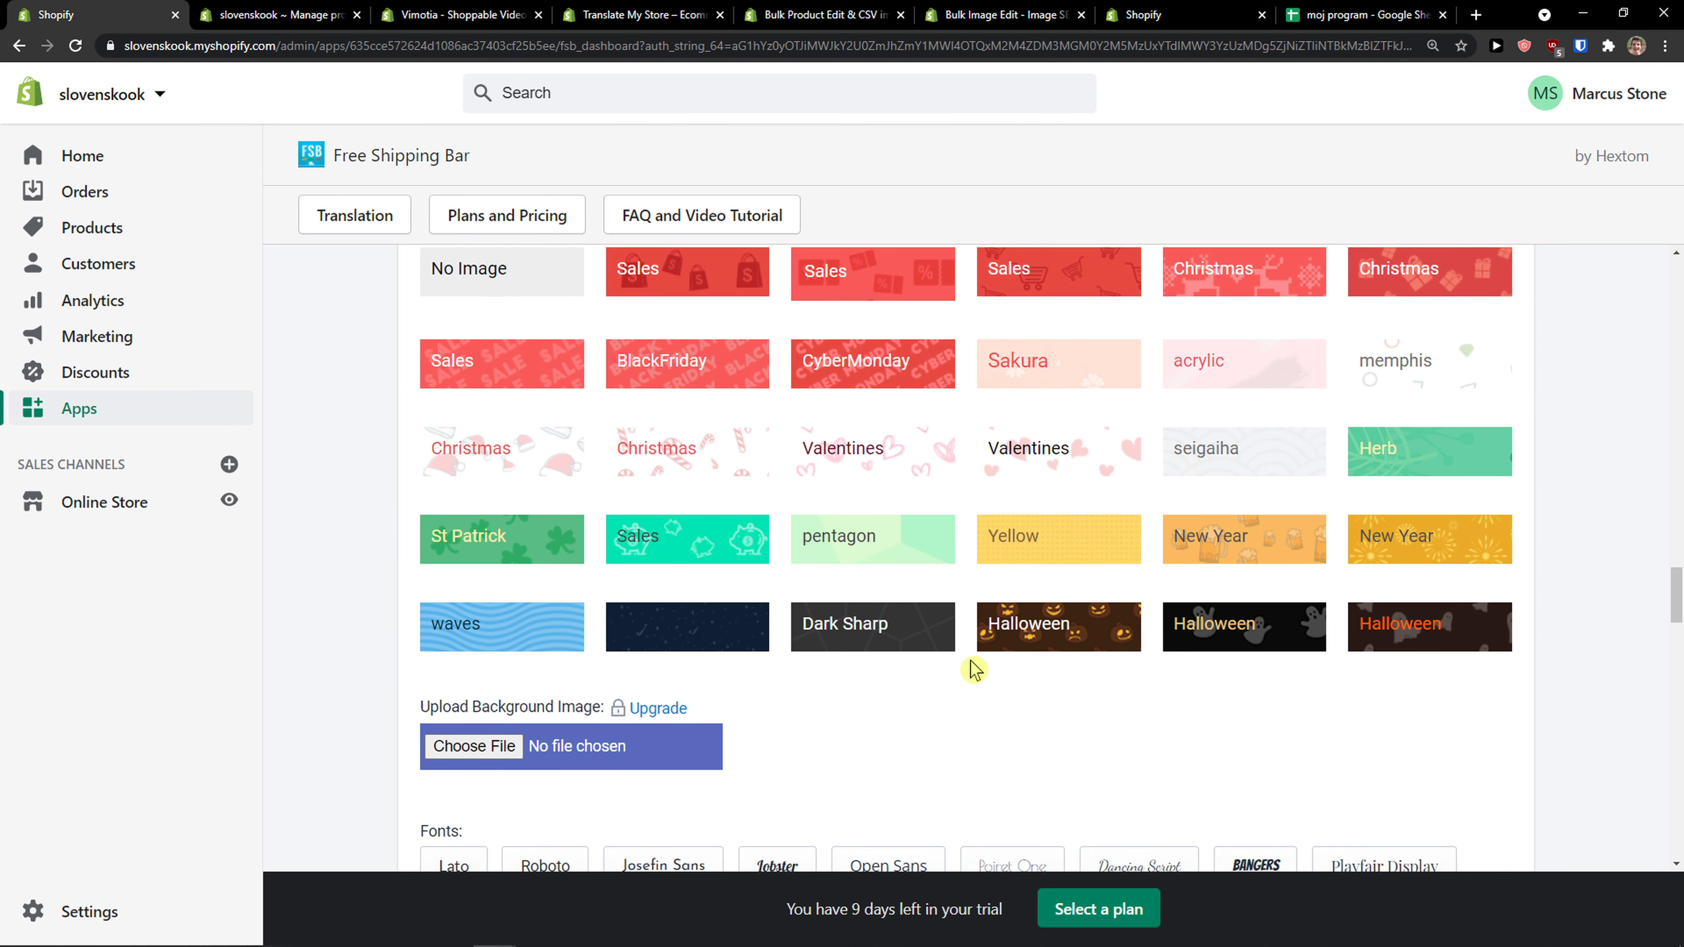
Step: Review the page, device, customer, geo location and schedule options in the targeting configuration, and the custom code section
scroll(967, 665, down, 12)
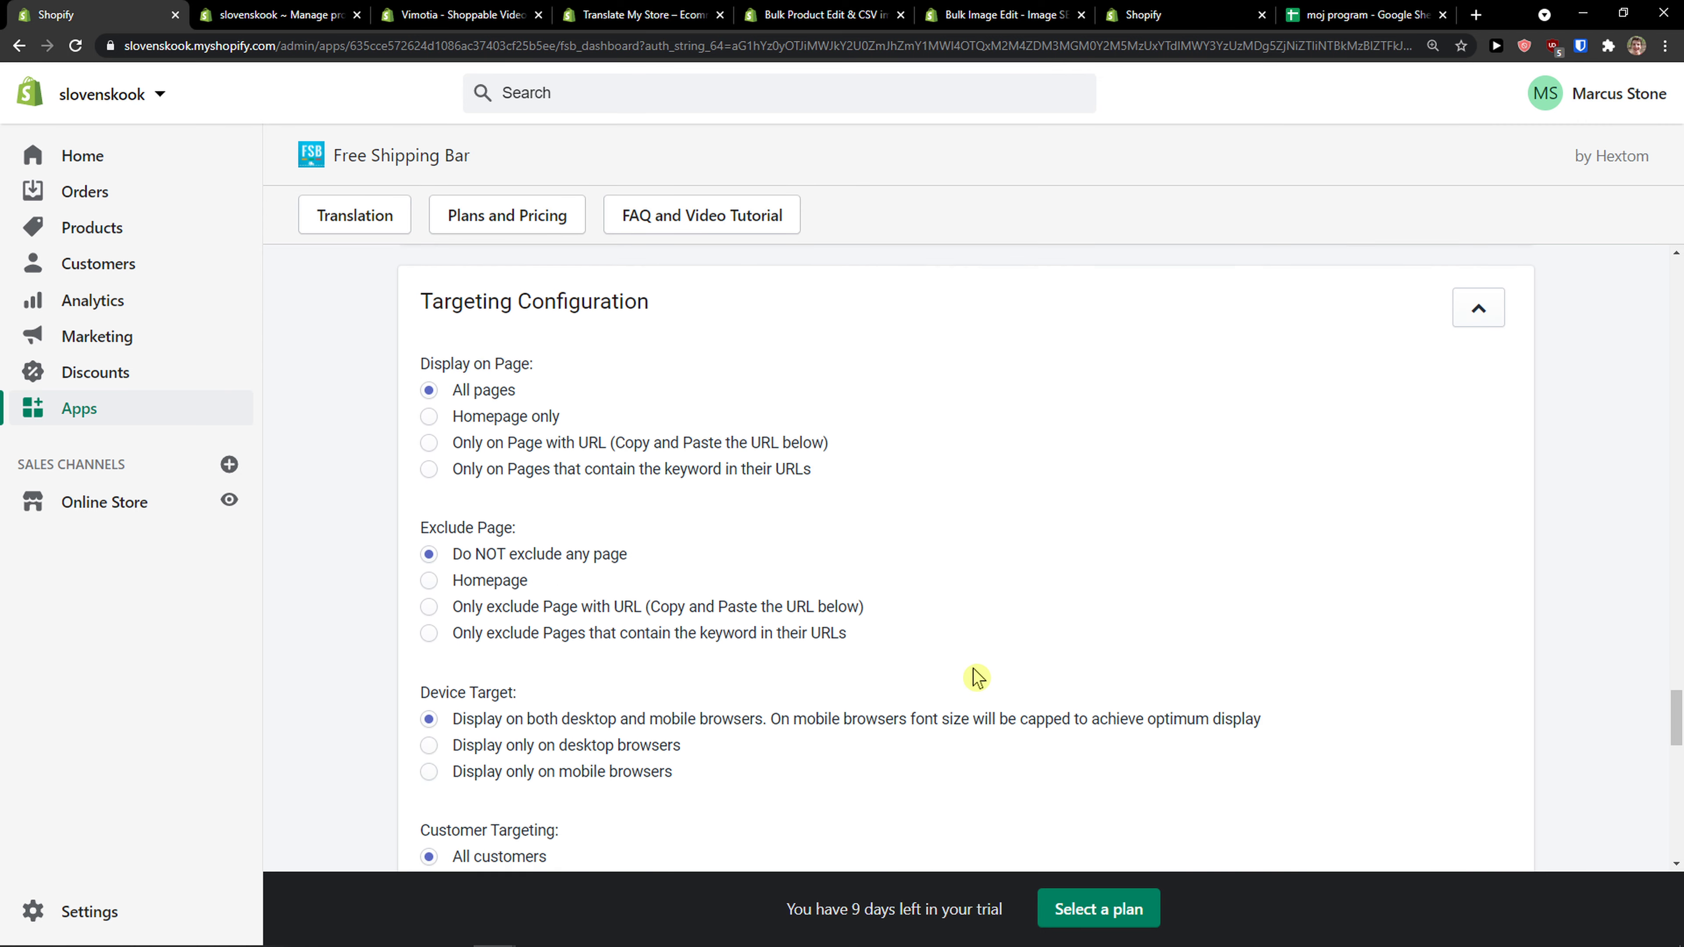
scroll(978, 676, up, 1)
scroll(427, 550, down, 3)
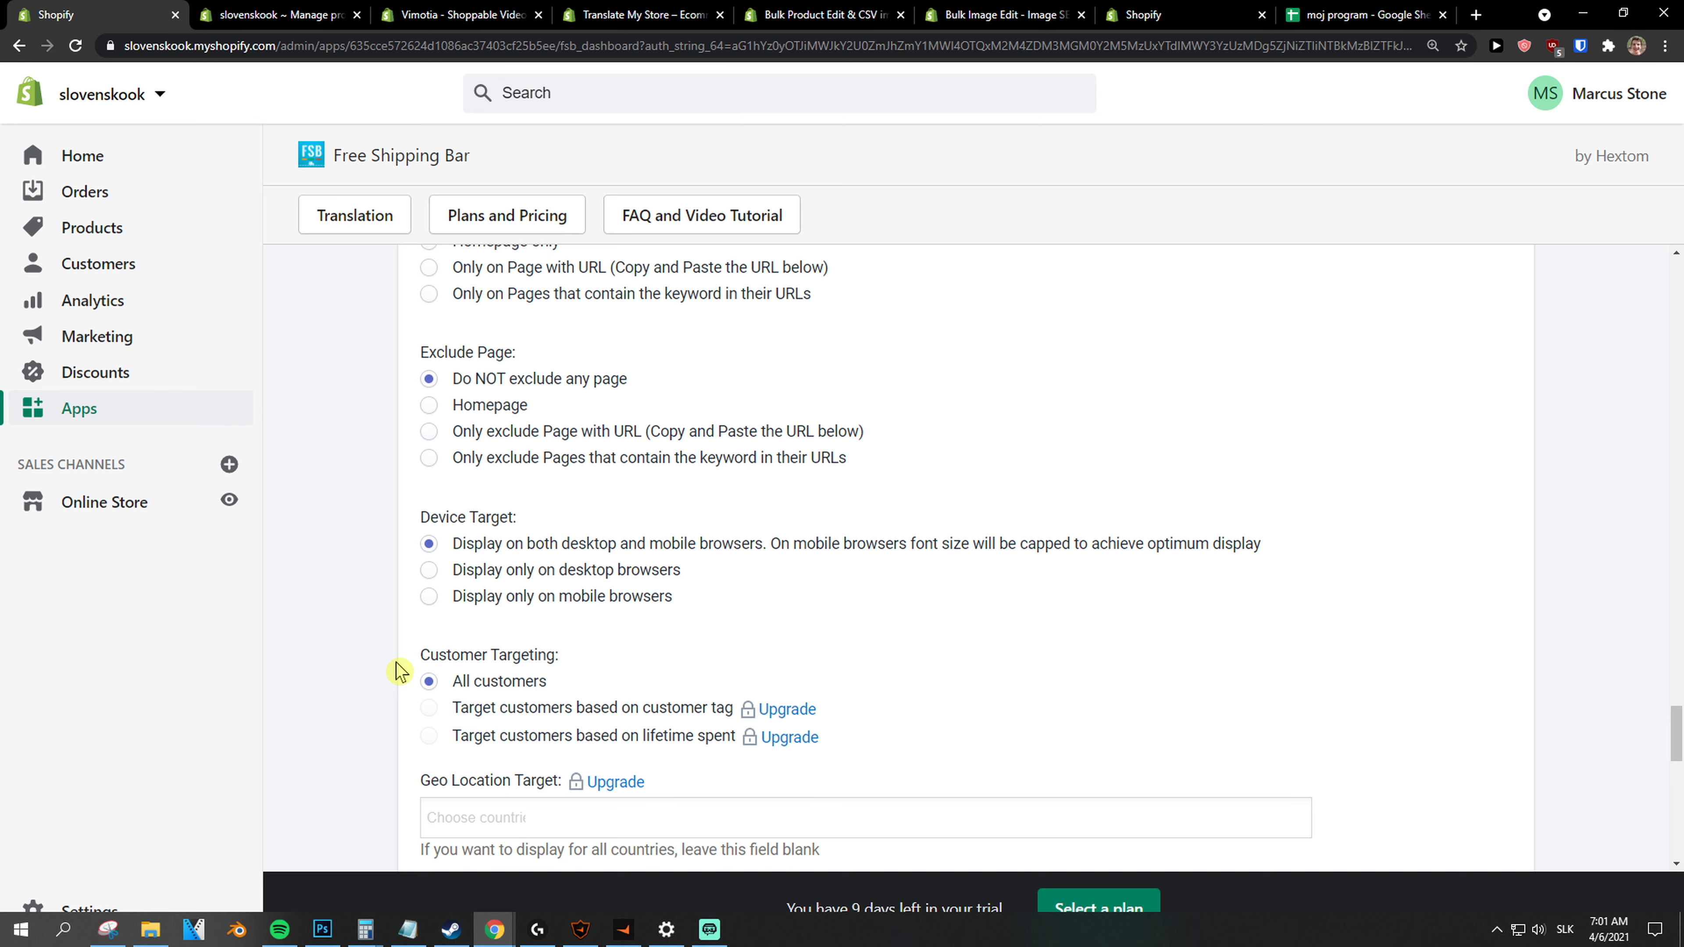
scroll(421, 676, down, 1)
scroll(426, 670, down, 1)
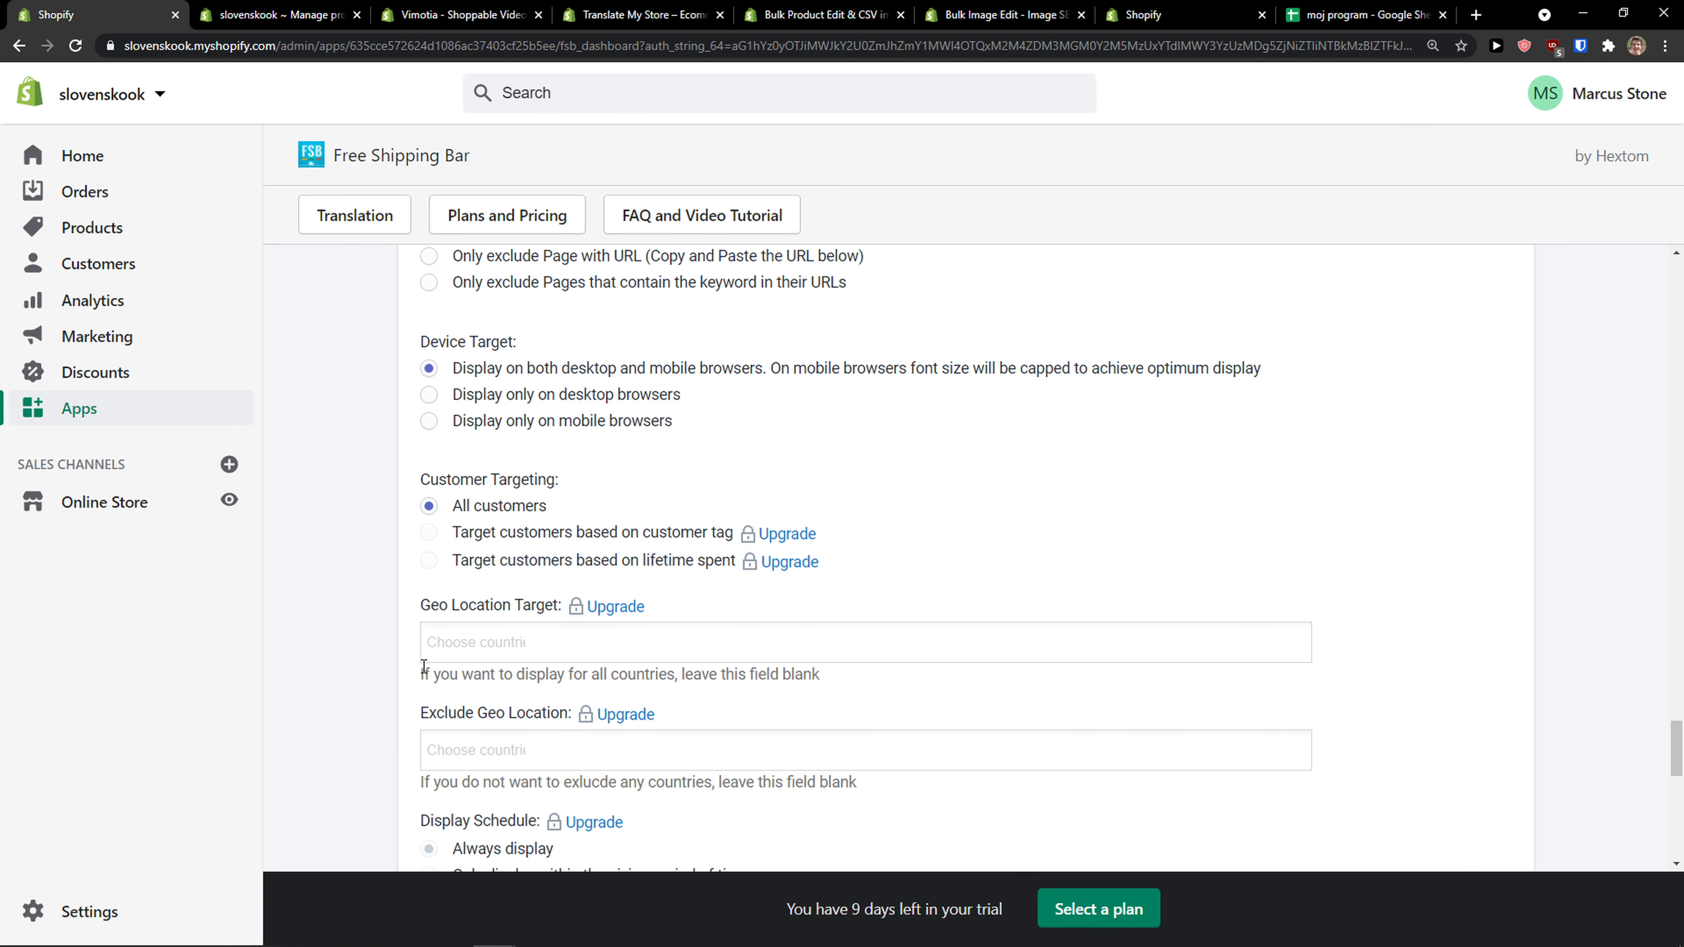
scroll(656, 542, down, 2)
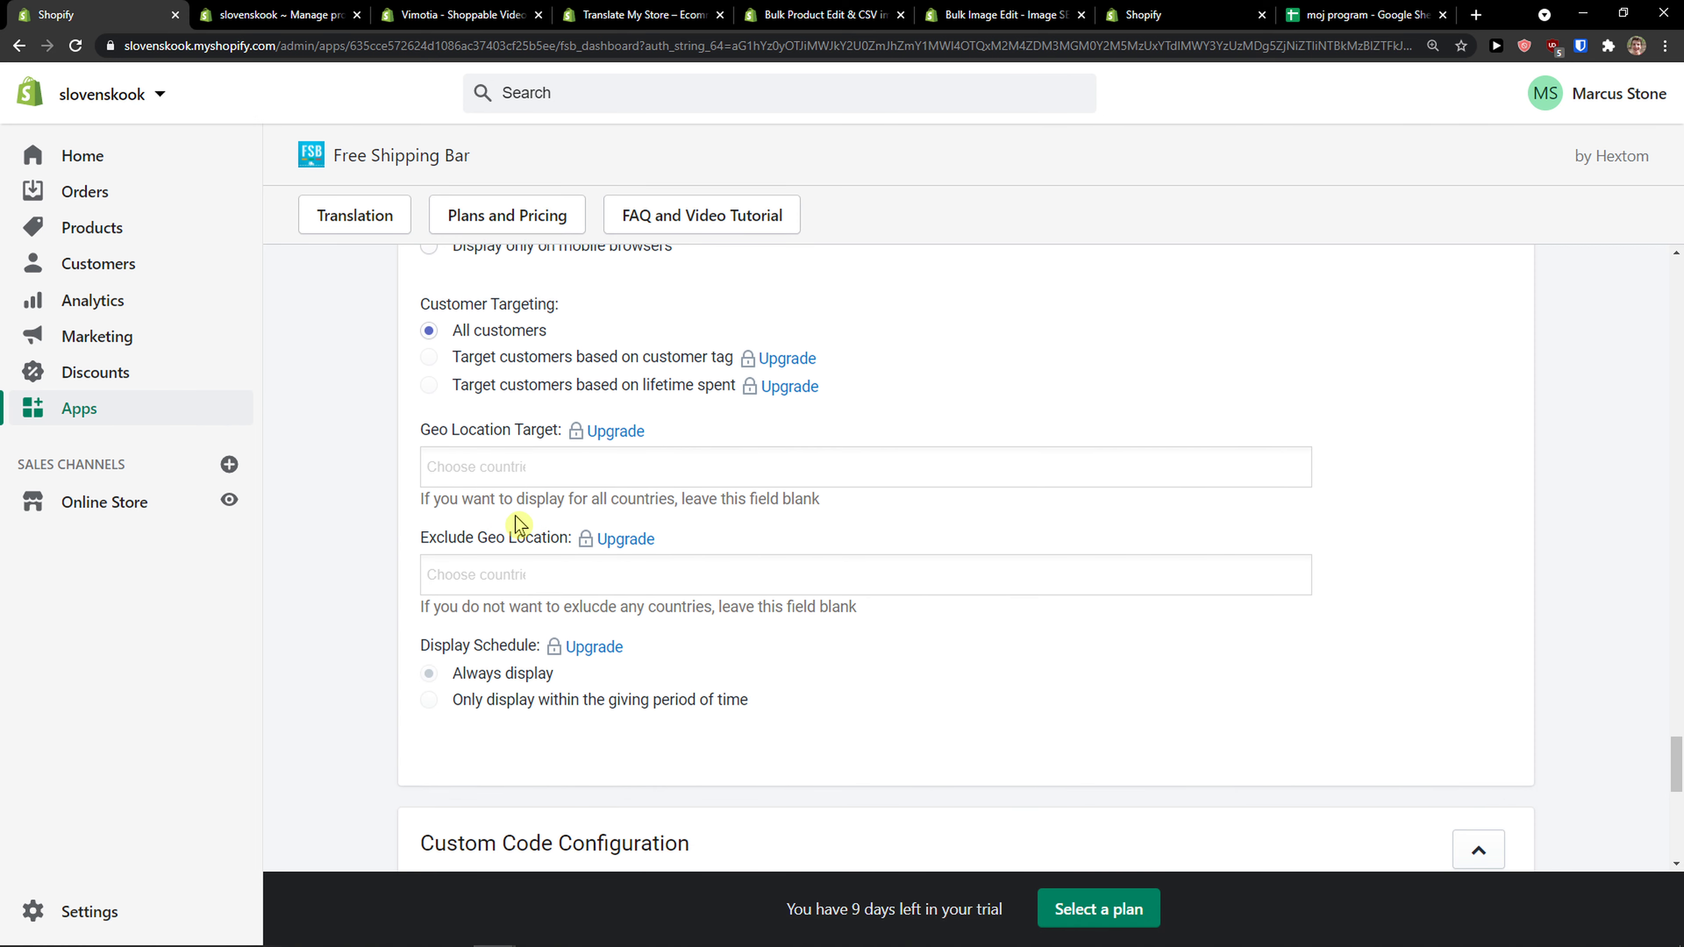
scroll(439, 582, down, 4)
scroll(376, 606, down, 3)
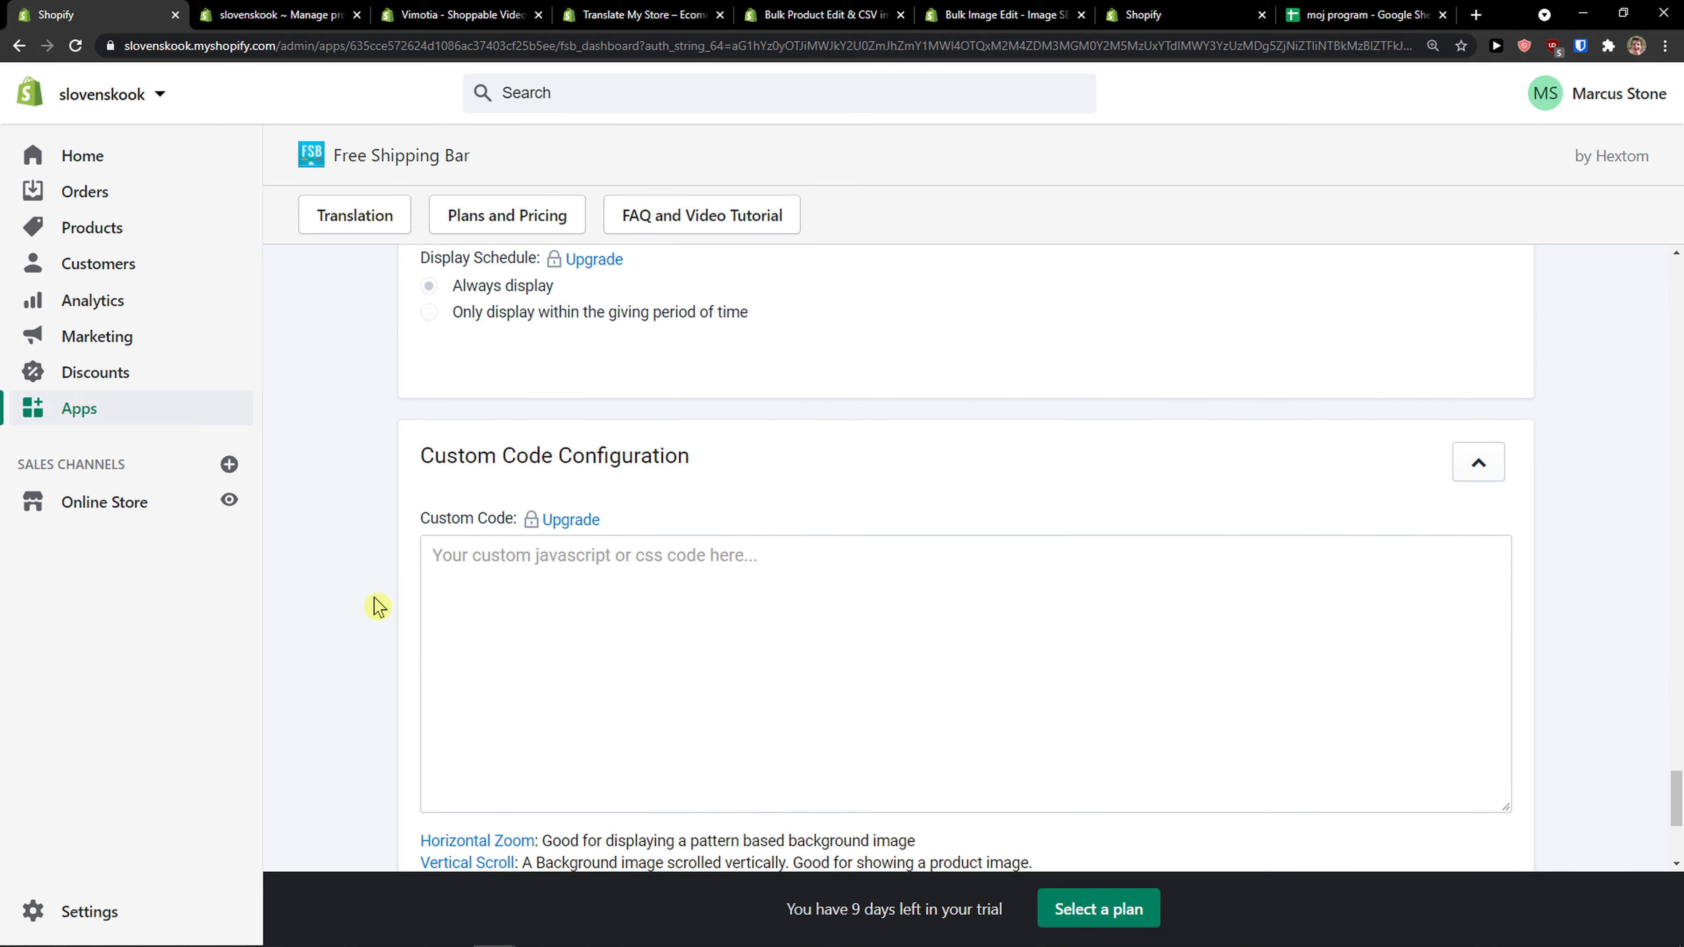
scroll(633, 544, down, 1)
scroll(633, 544, down, 1)
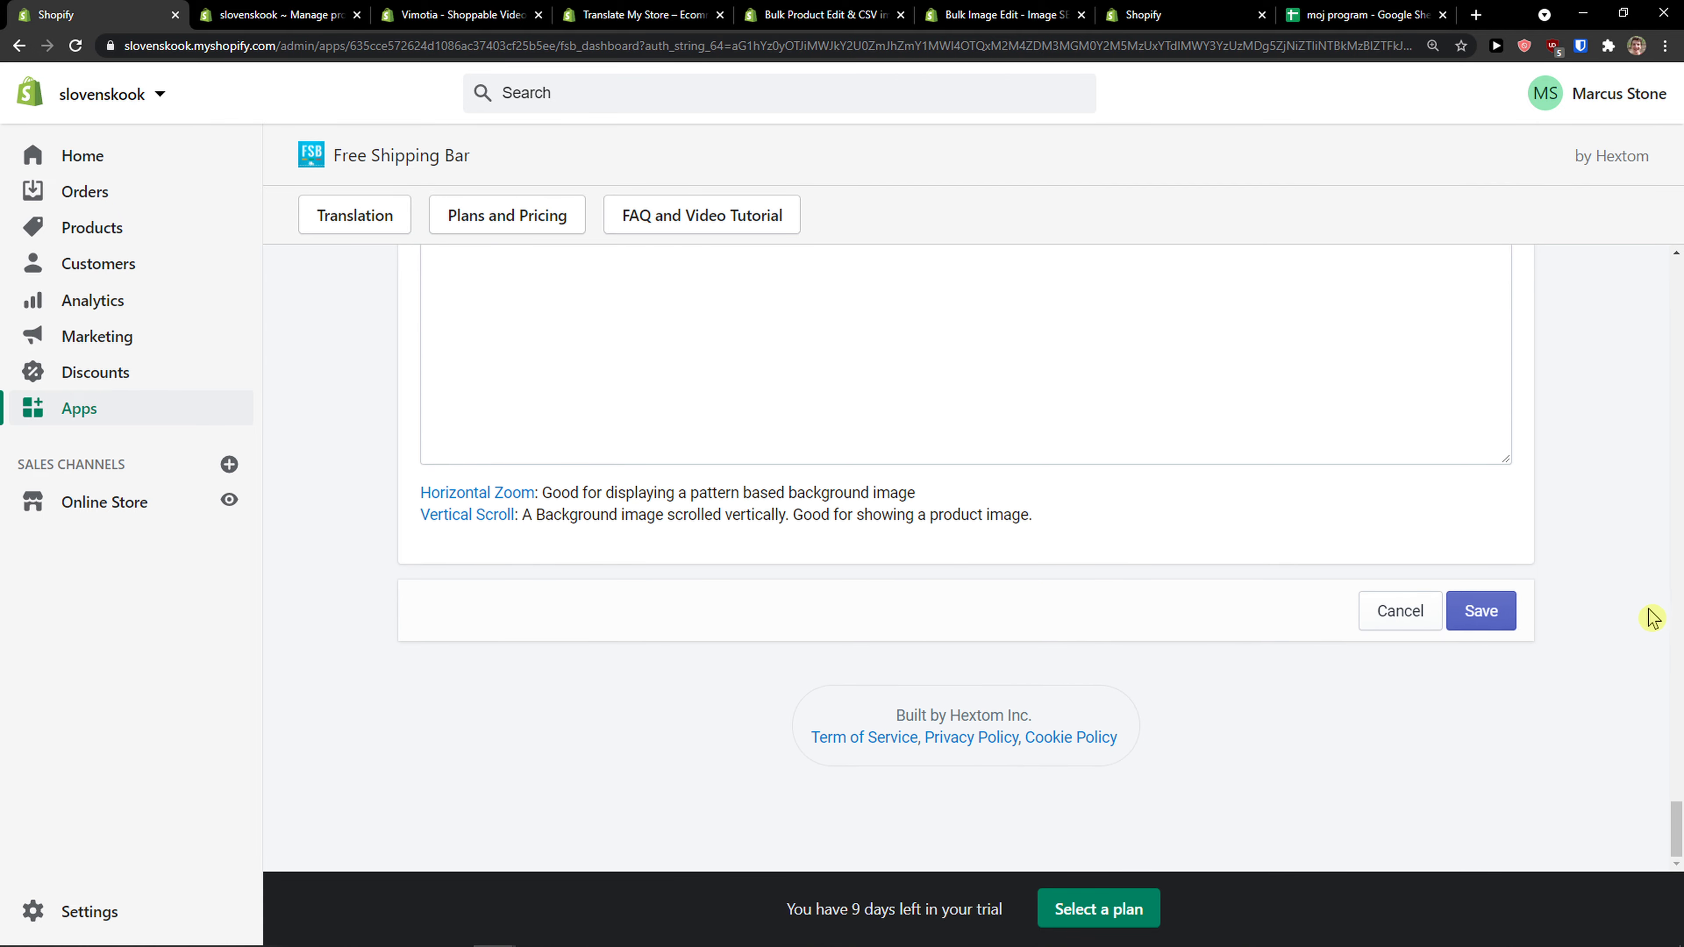
Step: Save the new free shipping bar and open the online store's live page
click(1473, 623)
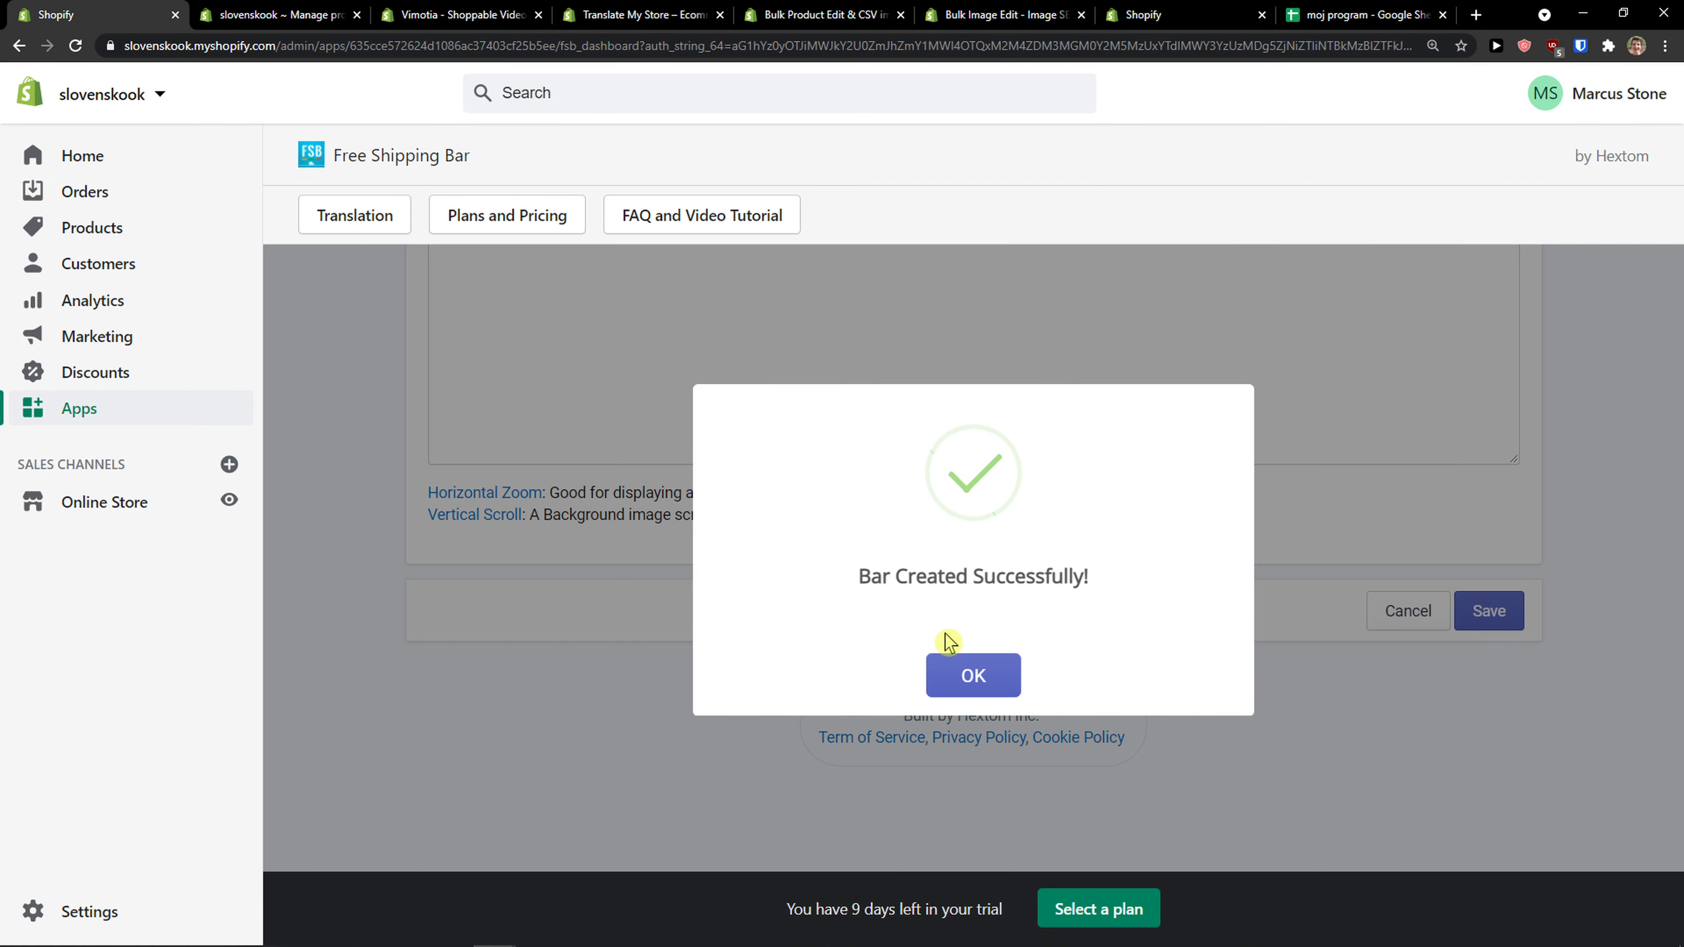
click(964, 673)
click(230, 503)
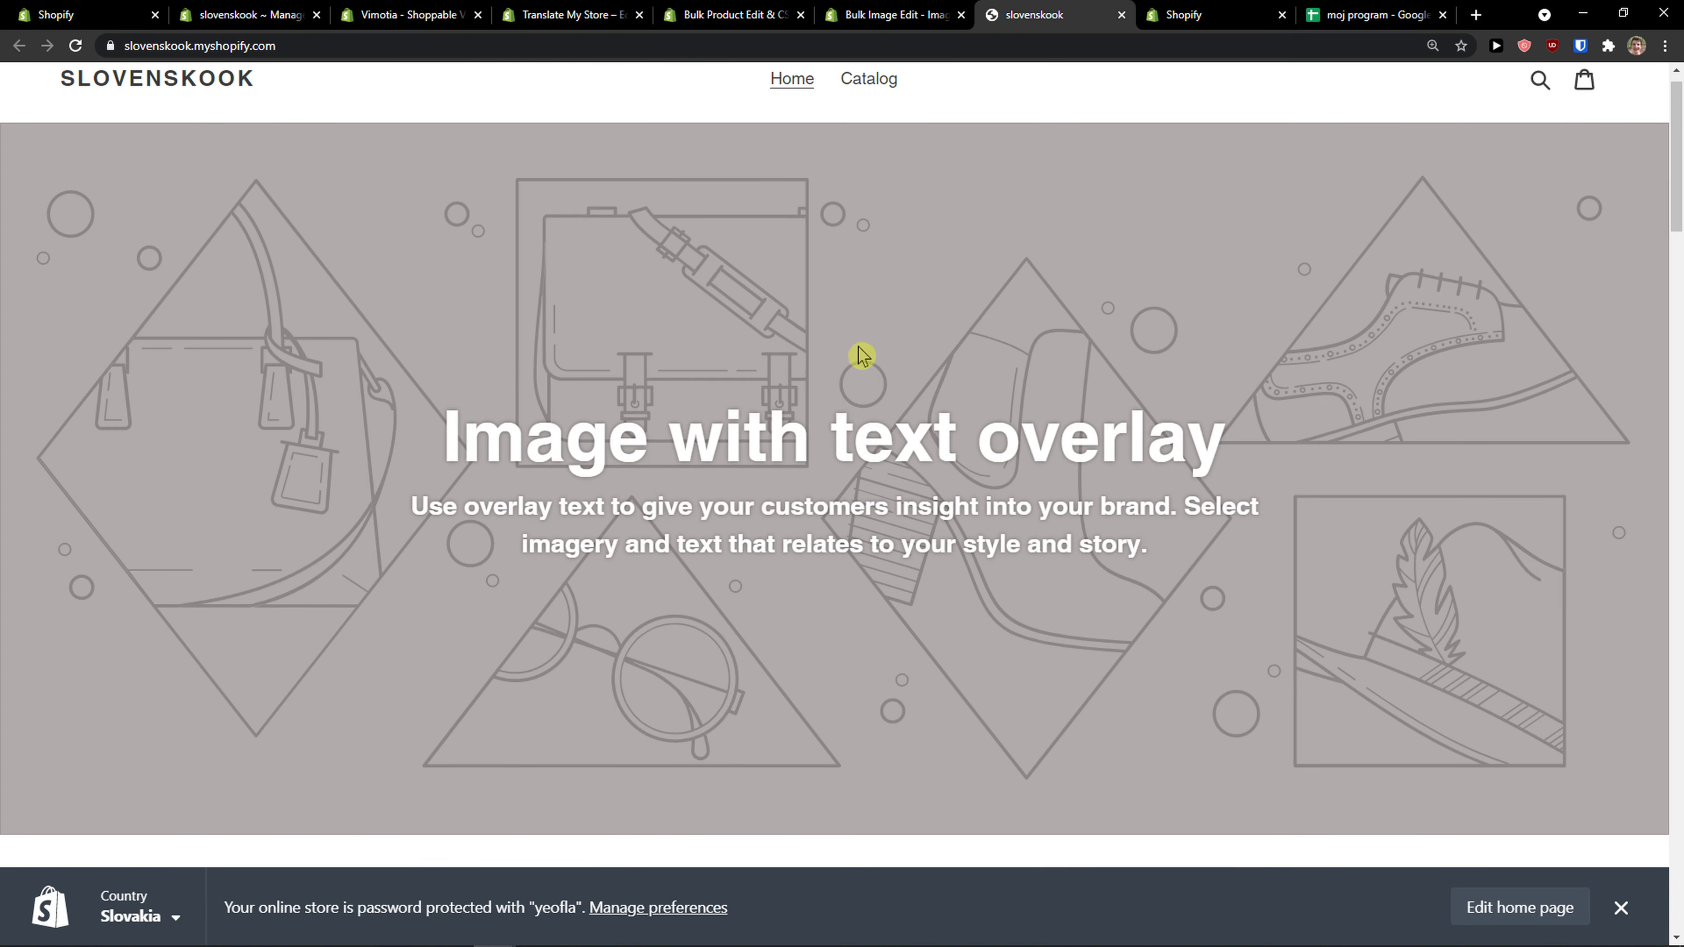
Step: Hide the store's admin notice and check the free shipping bar while scrolling through the home page
scroll(830, 346, down, 3)
click(1619, 907)
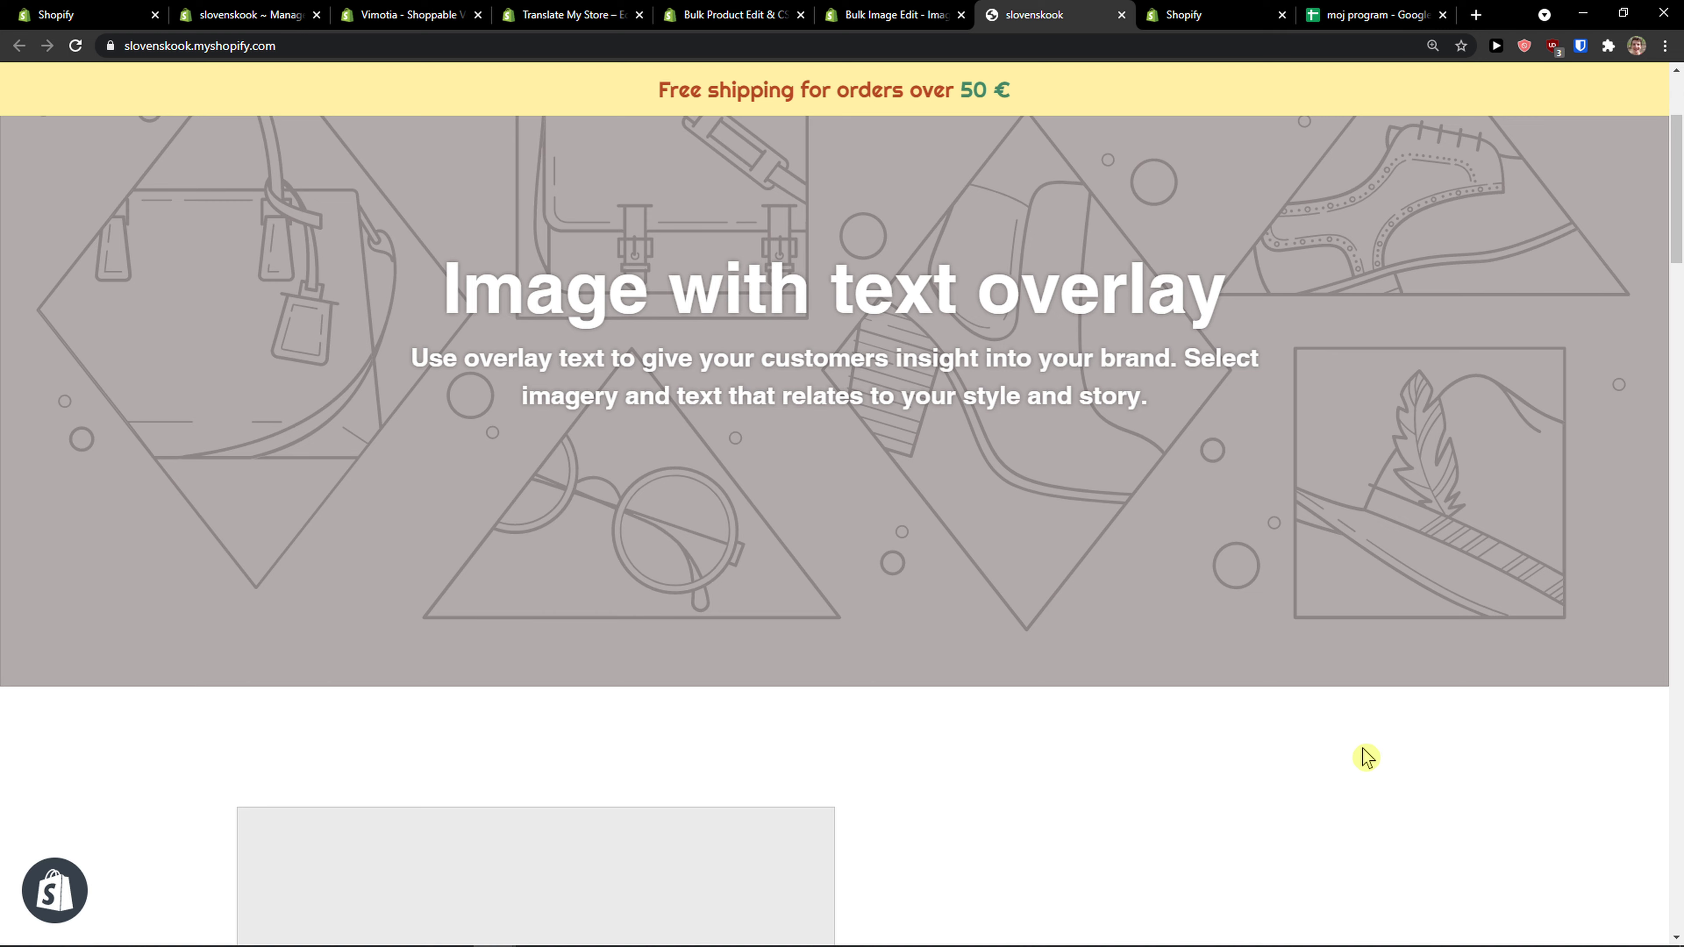
scroll(928, 361, up, 3)
scroll(782, 263, down, 7)
scroll(829, 461, down, 15)
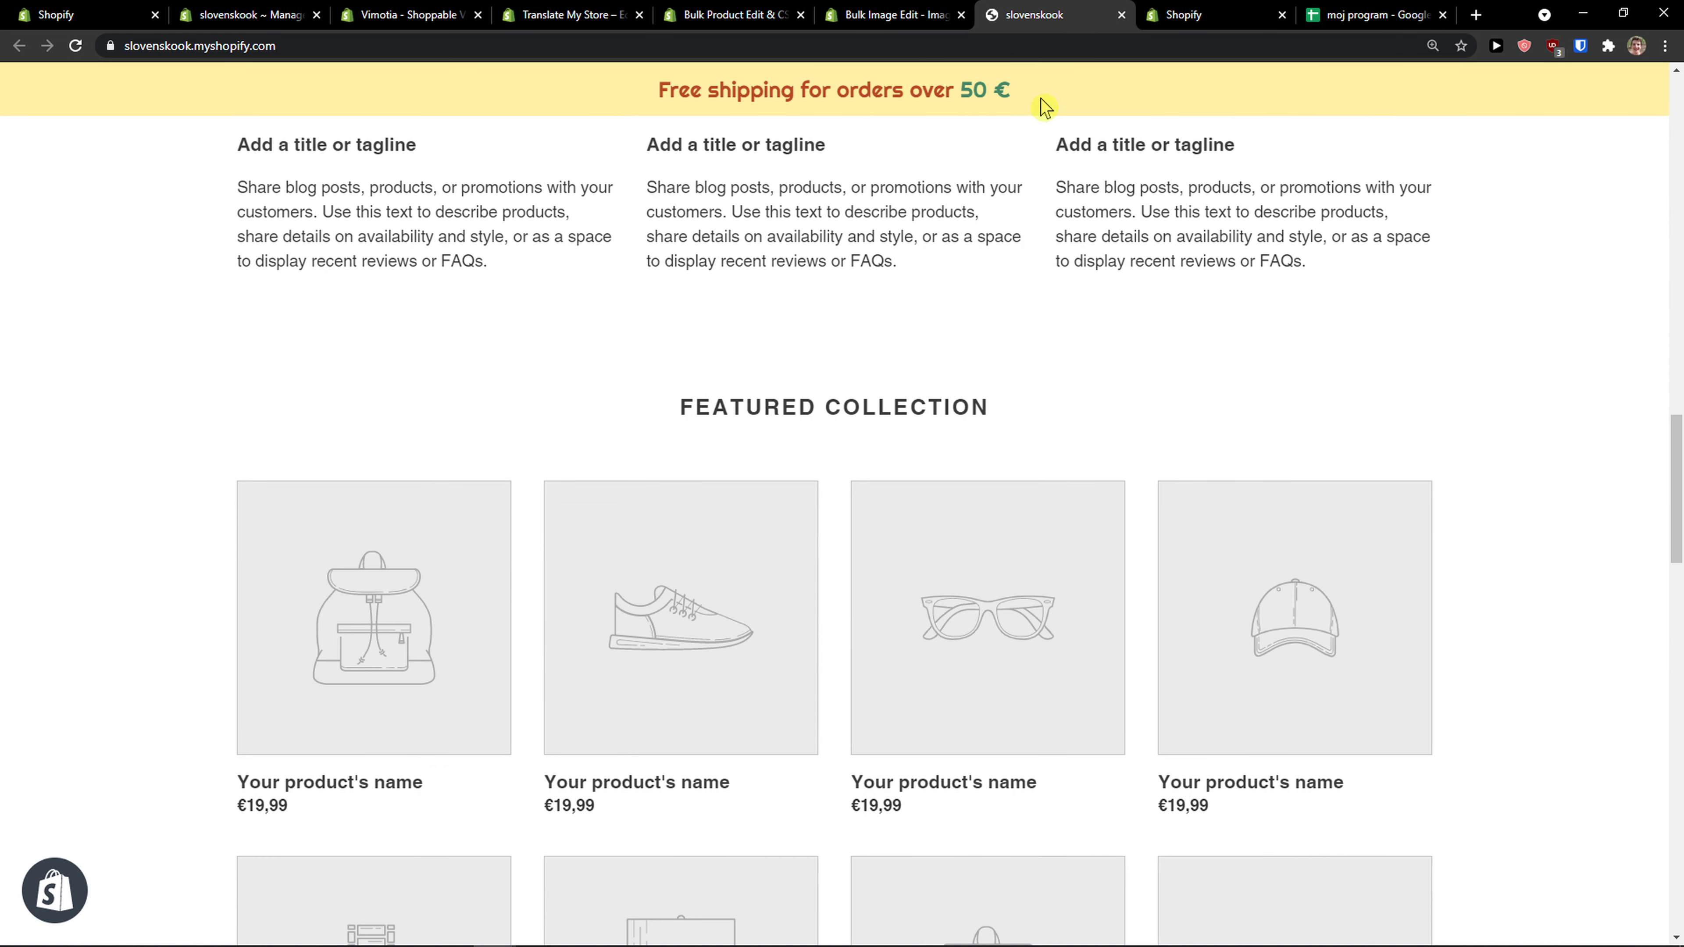
Step: Return to the Free Shipping Bar dashboard and open My First Free Shipping Bar for editing
click(56, 15)
scroll(394, 464, down, 10)
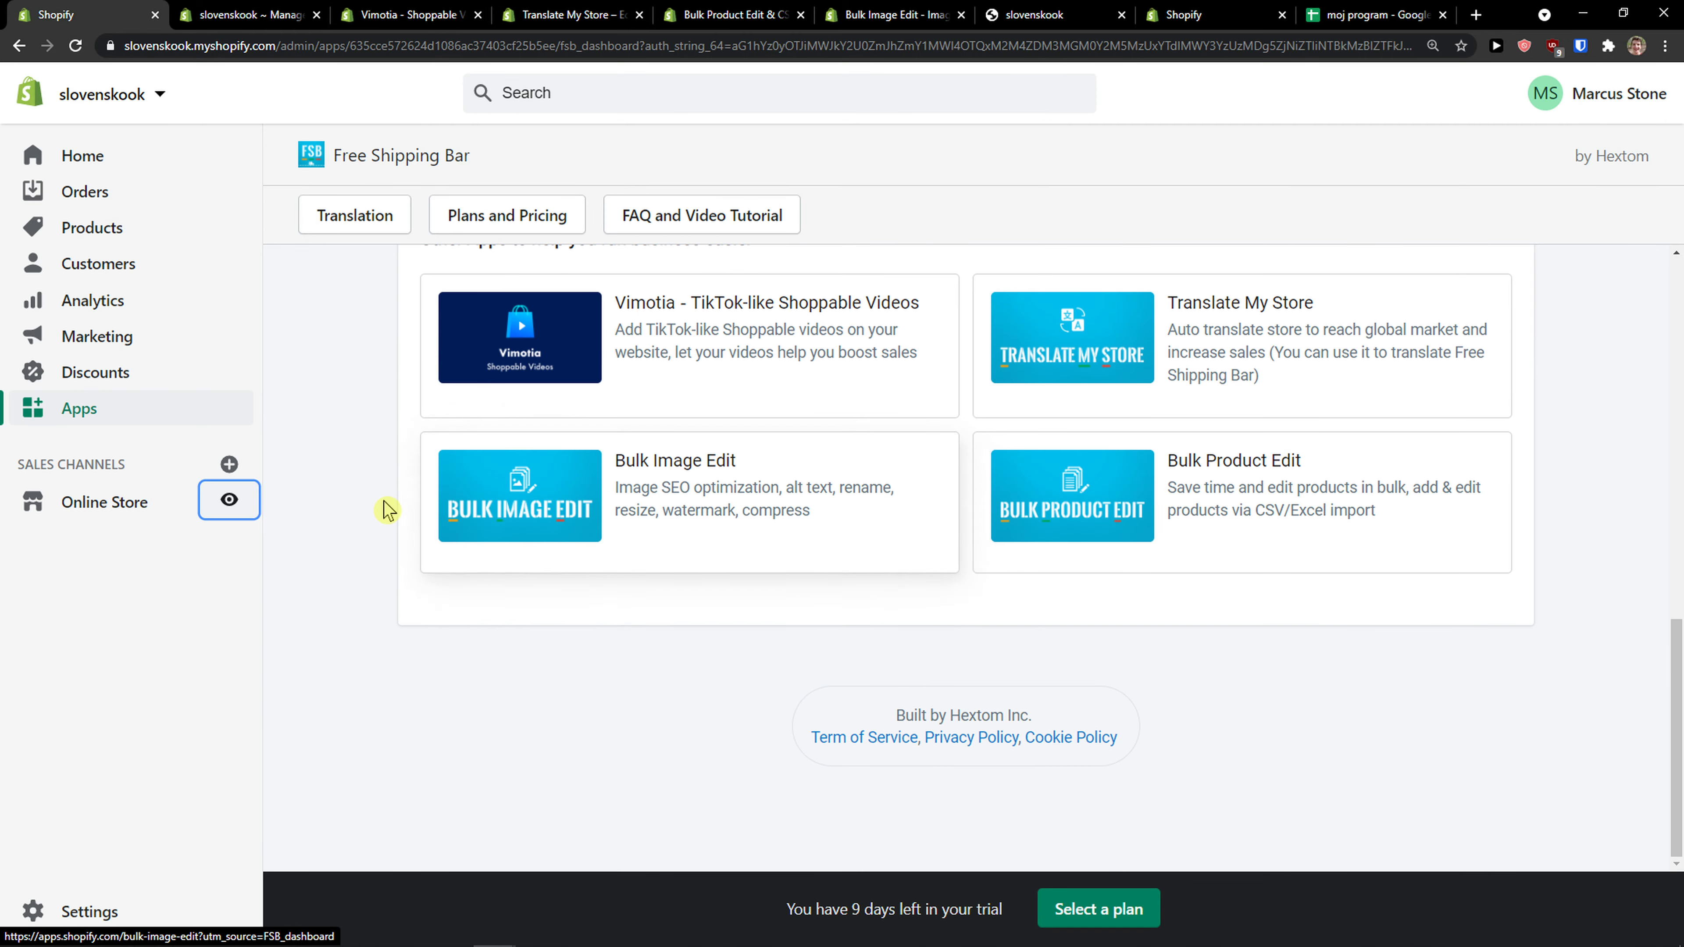
scroll(411, 520, up, 10)
scroll(1020, 584, down, 5)
click(1124, 549)
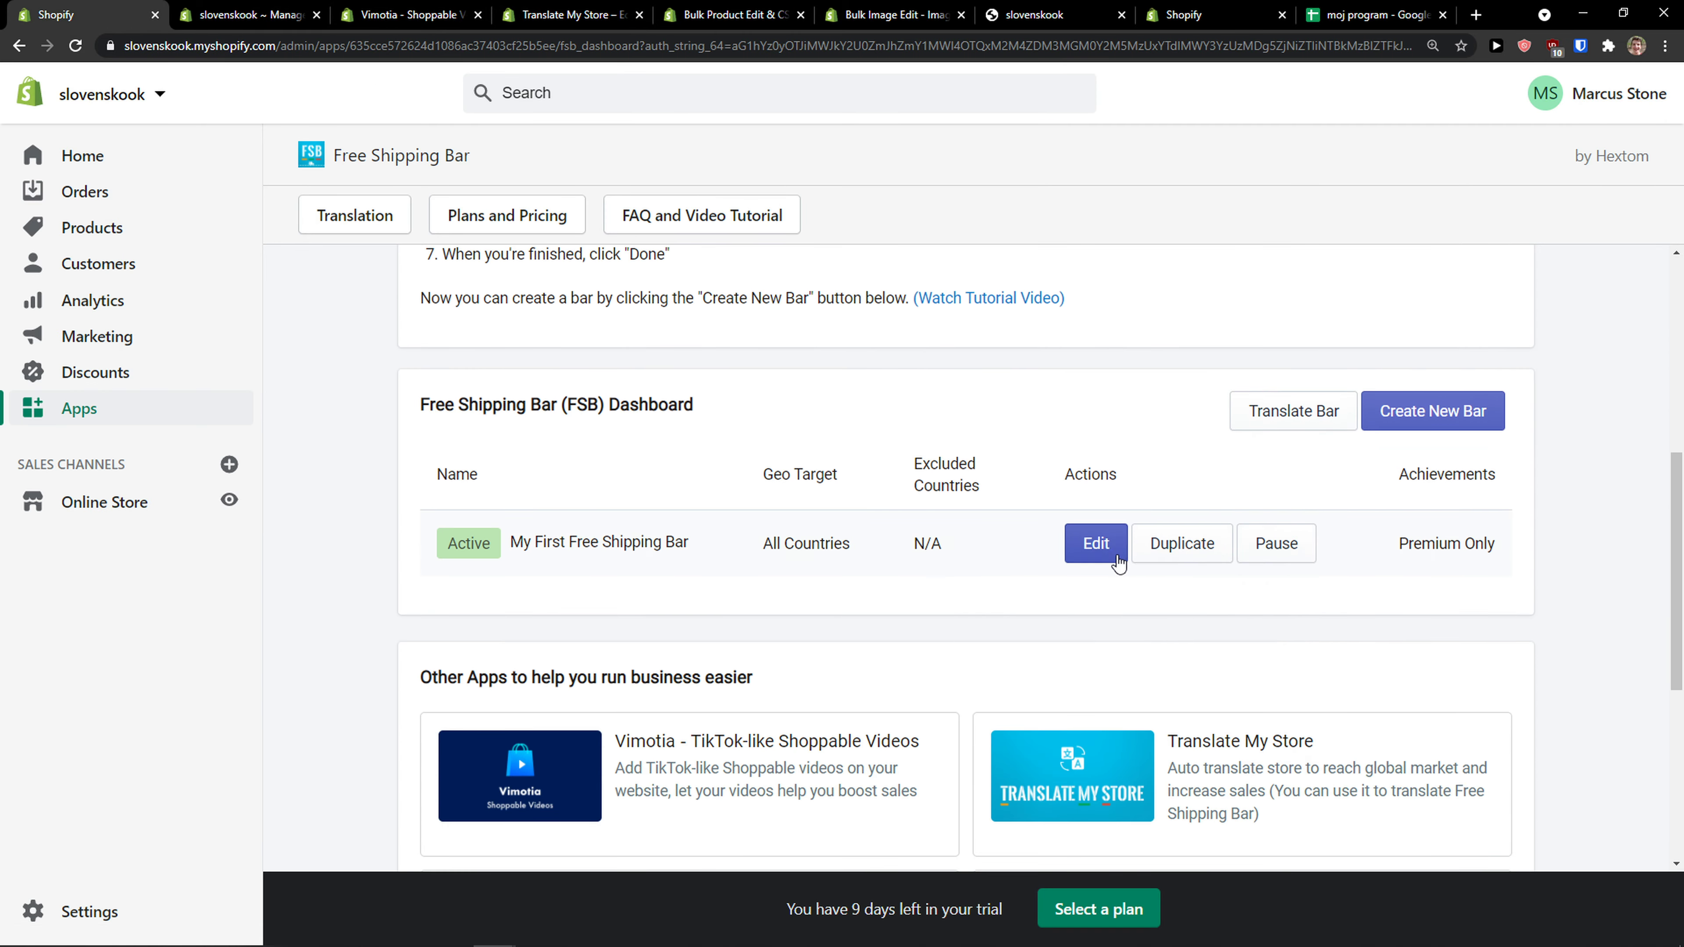
Step: Change the display position to a bottom bar that overlaps the page and is always visible while scrolling, and save the bar
scroll(769, 619, down, 15)
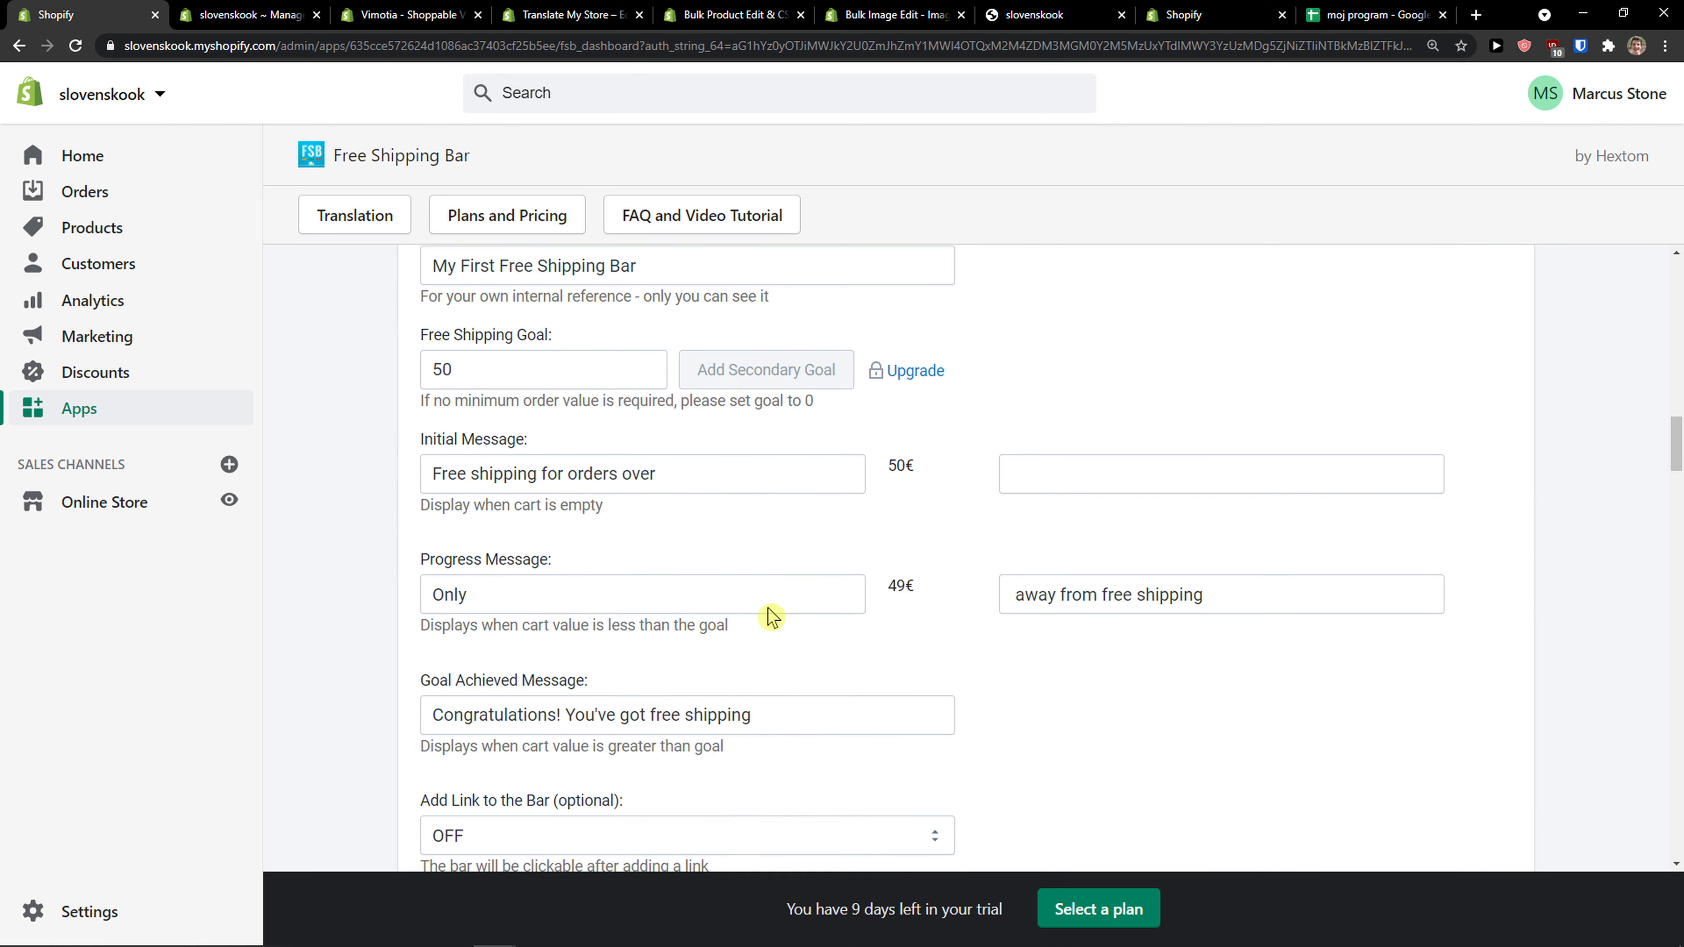
scroll(794, 609, up, 2)
scroll(501, 464, up, 1)
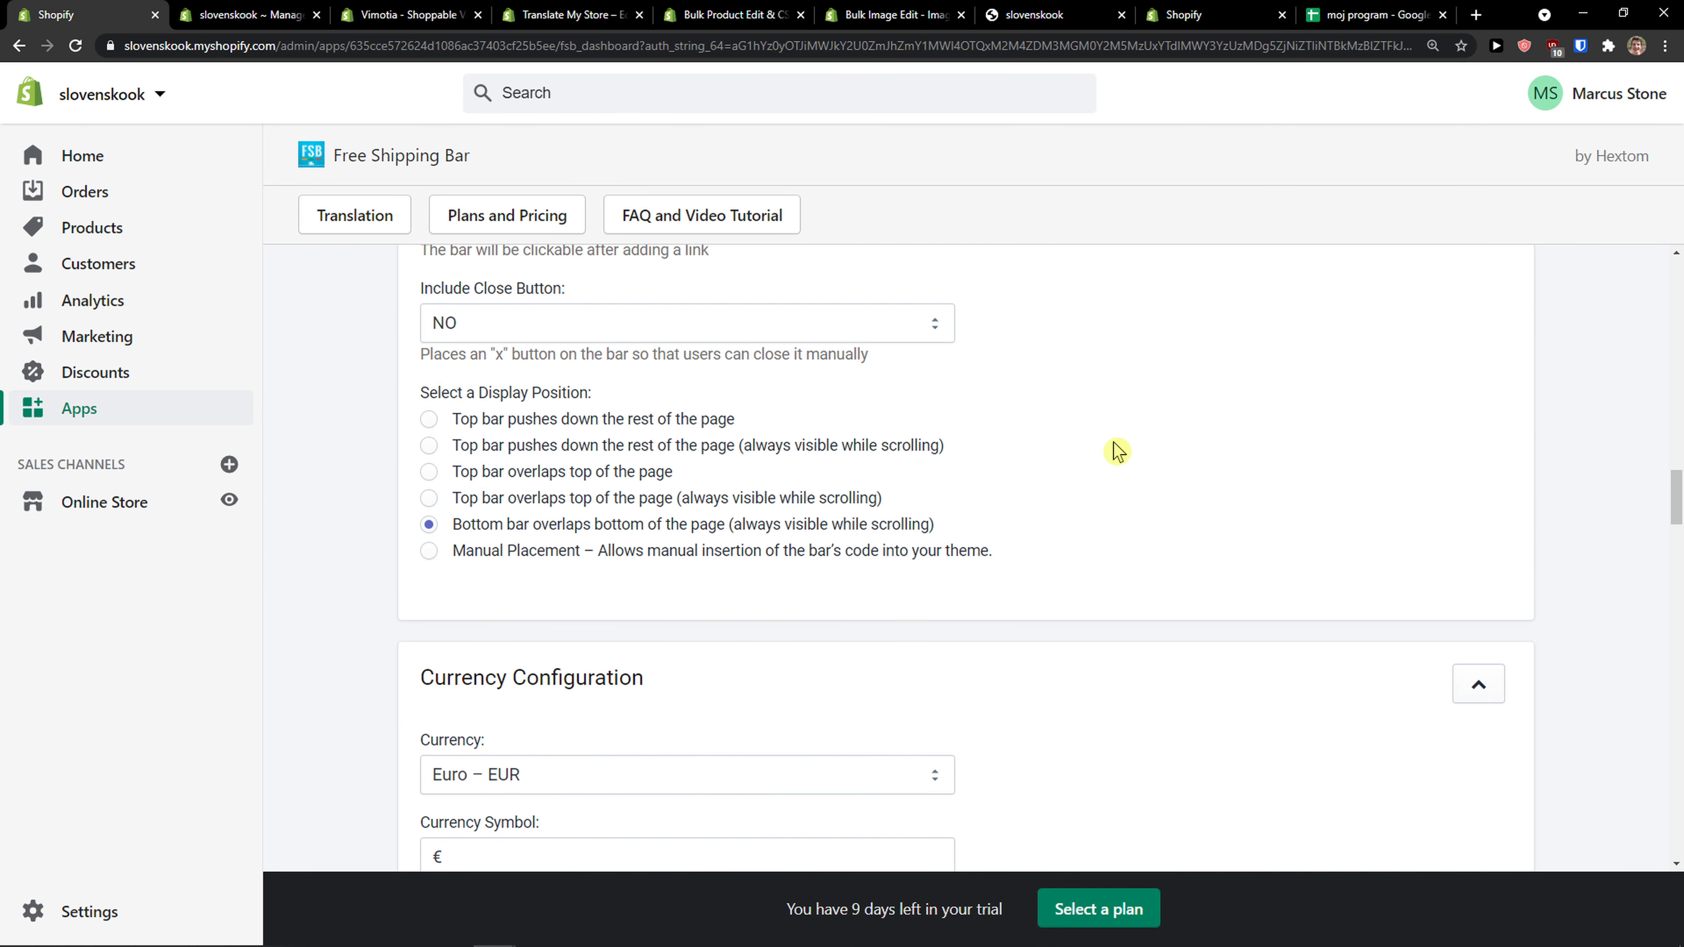
scroll(1007, 748, down, 20)
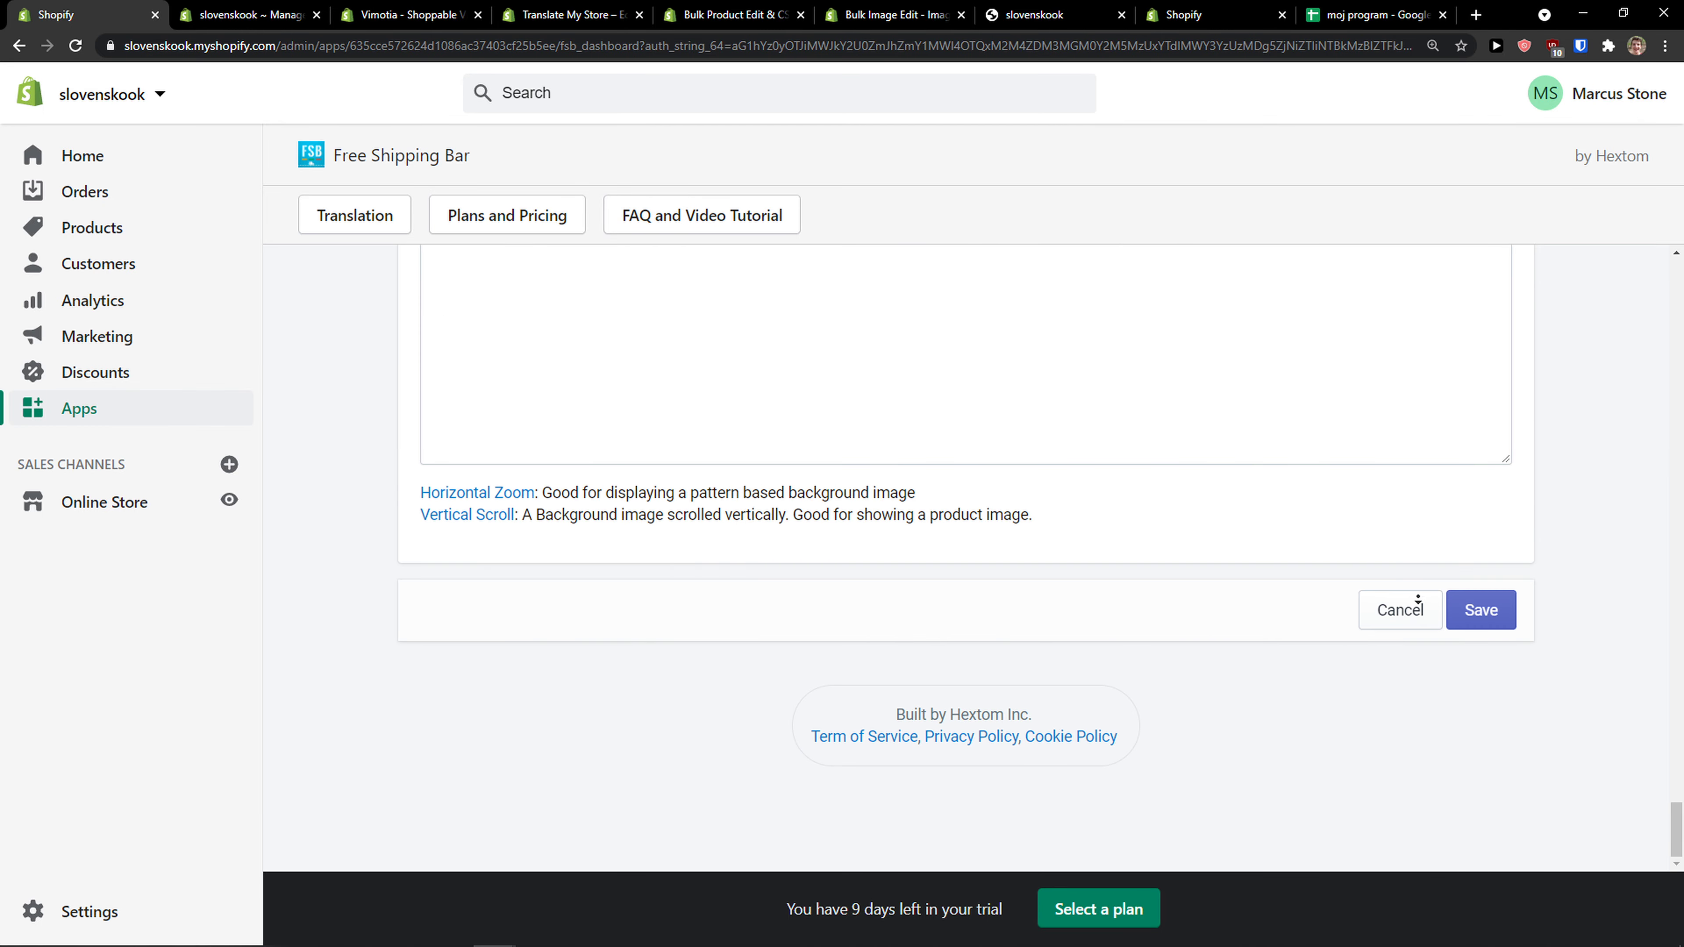
click(1481, 611)
click(1000, 676)
Step: Close the app store pages for Vimotia - Shoppable Videos and Translate My Store, keeping the Bulk Product Edit listing open
click(219, 15)
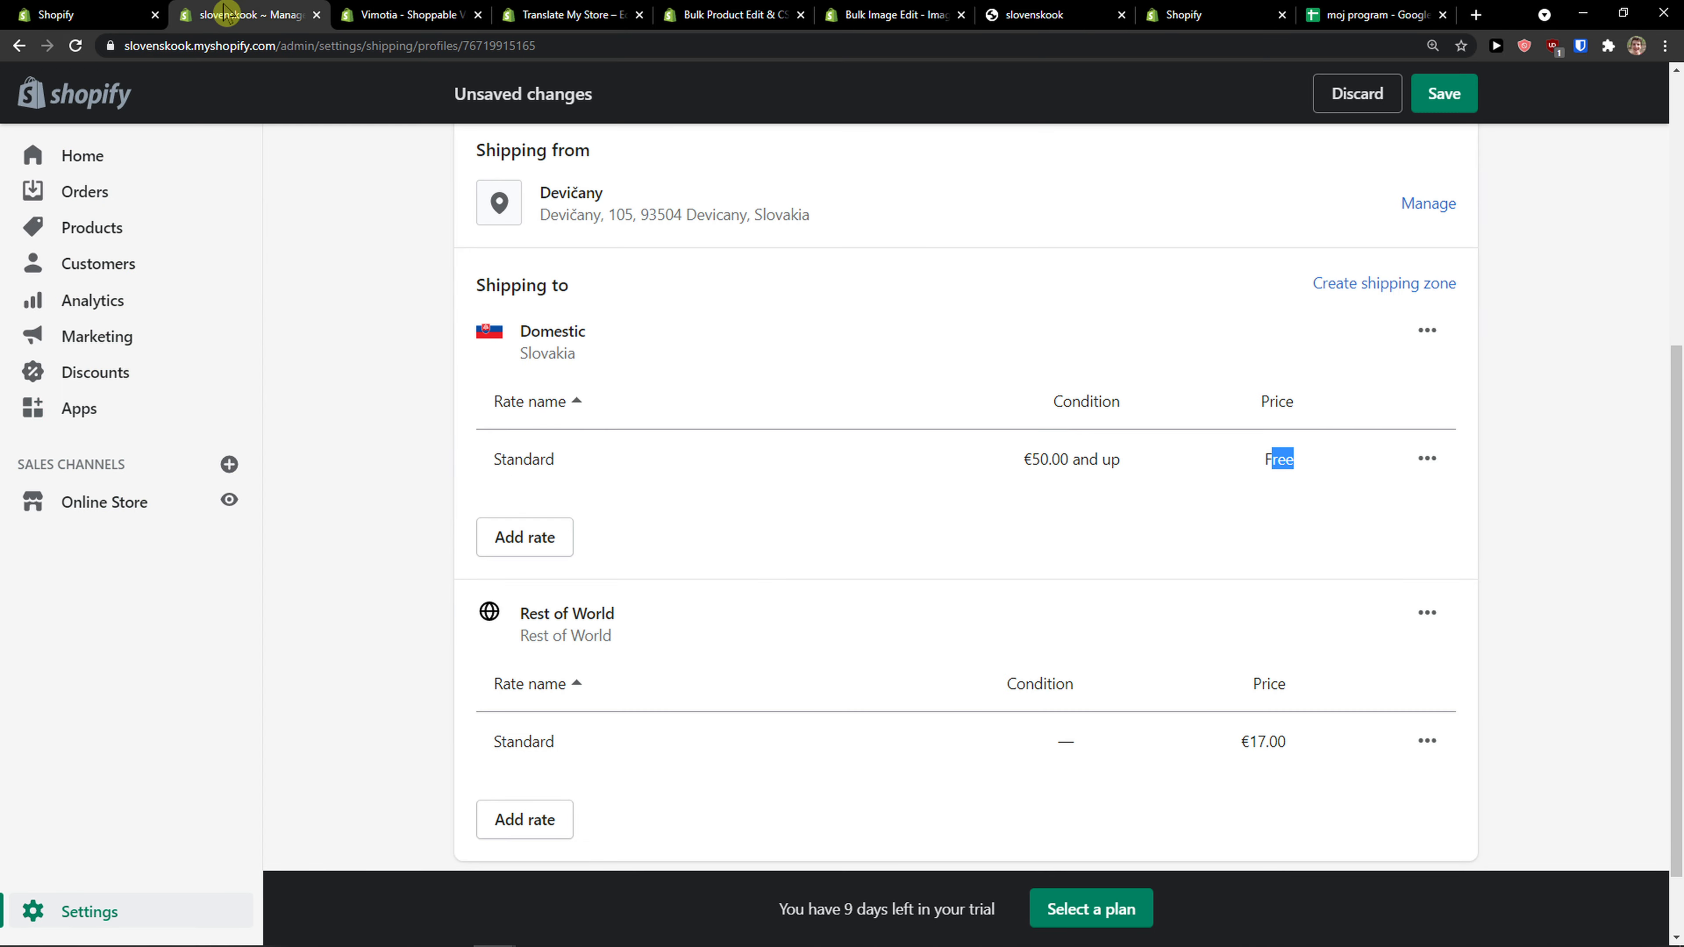
click(427, 14)
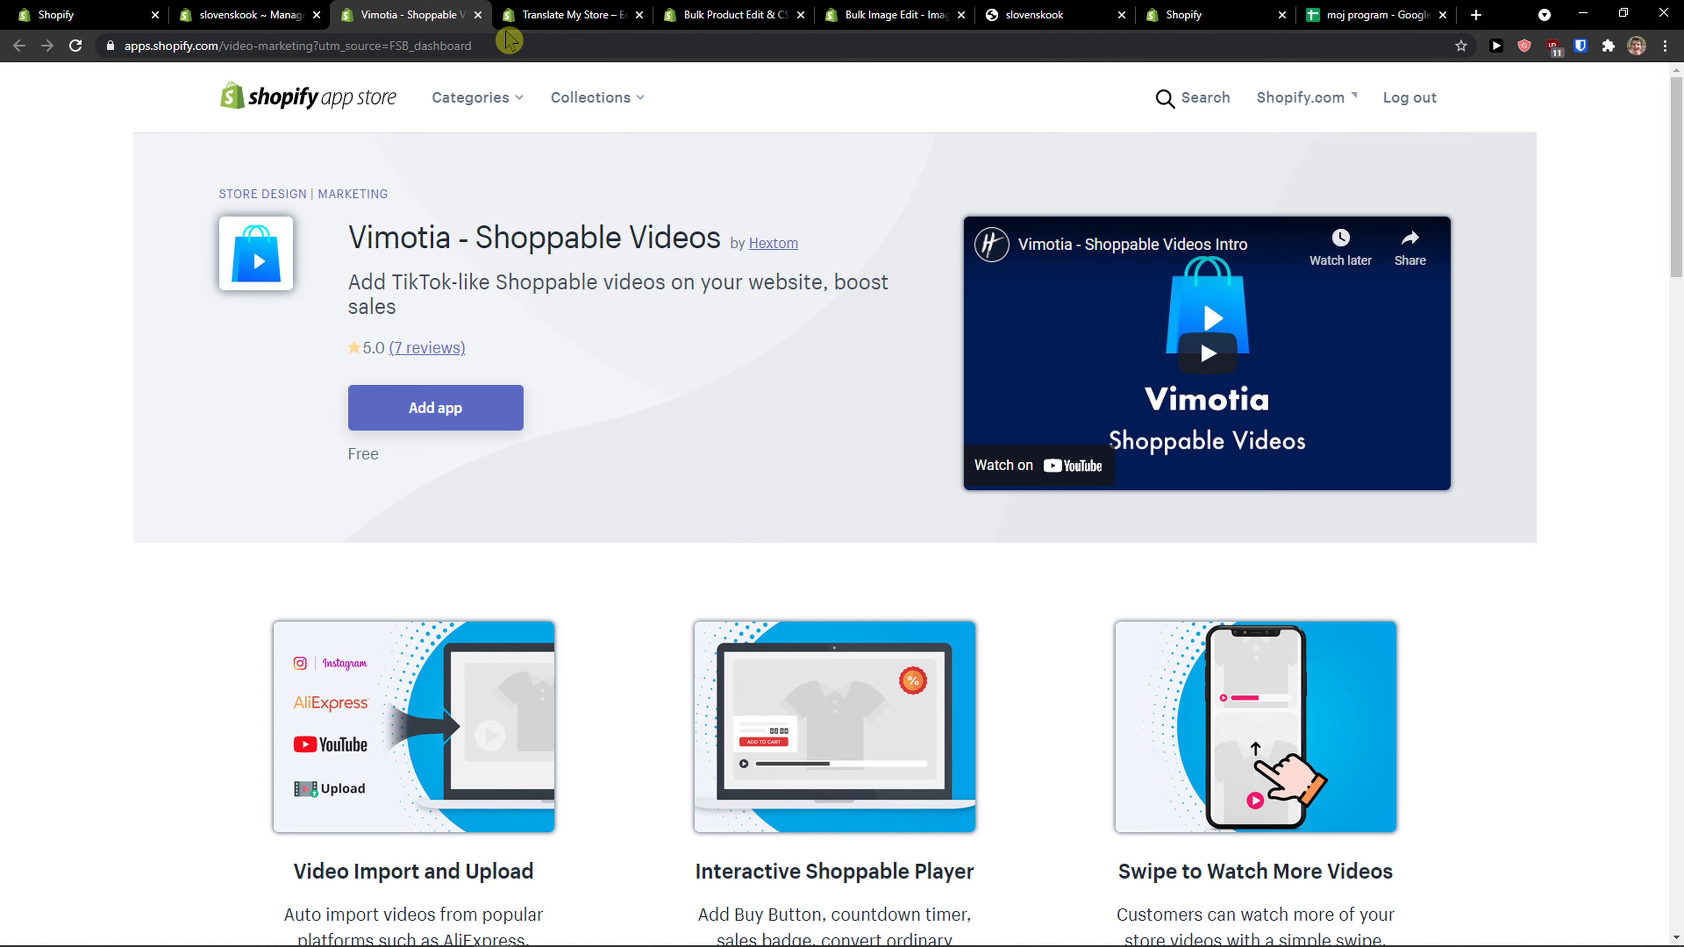
click(478, 15)
click(478, 15)
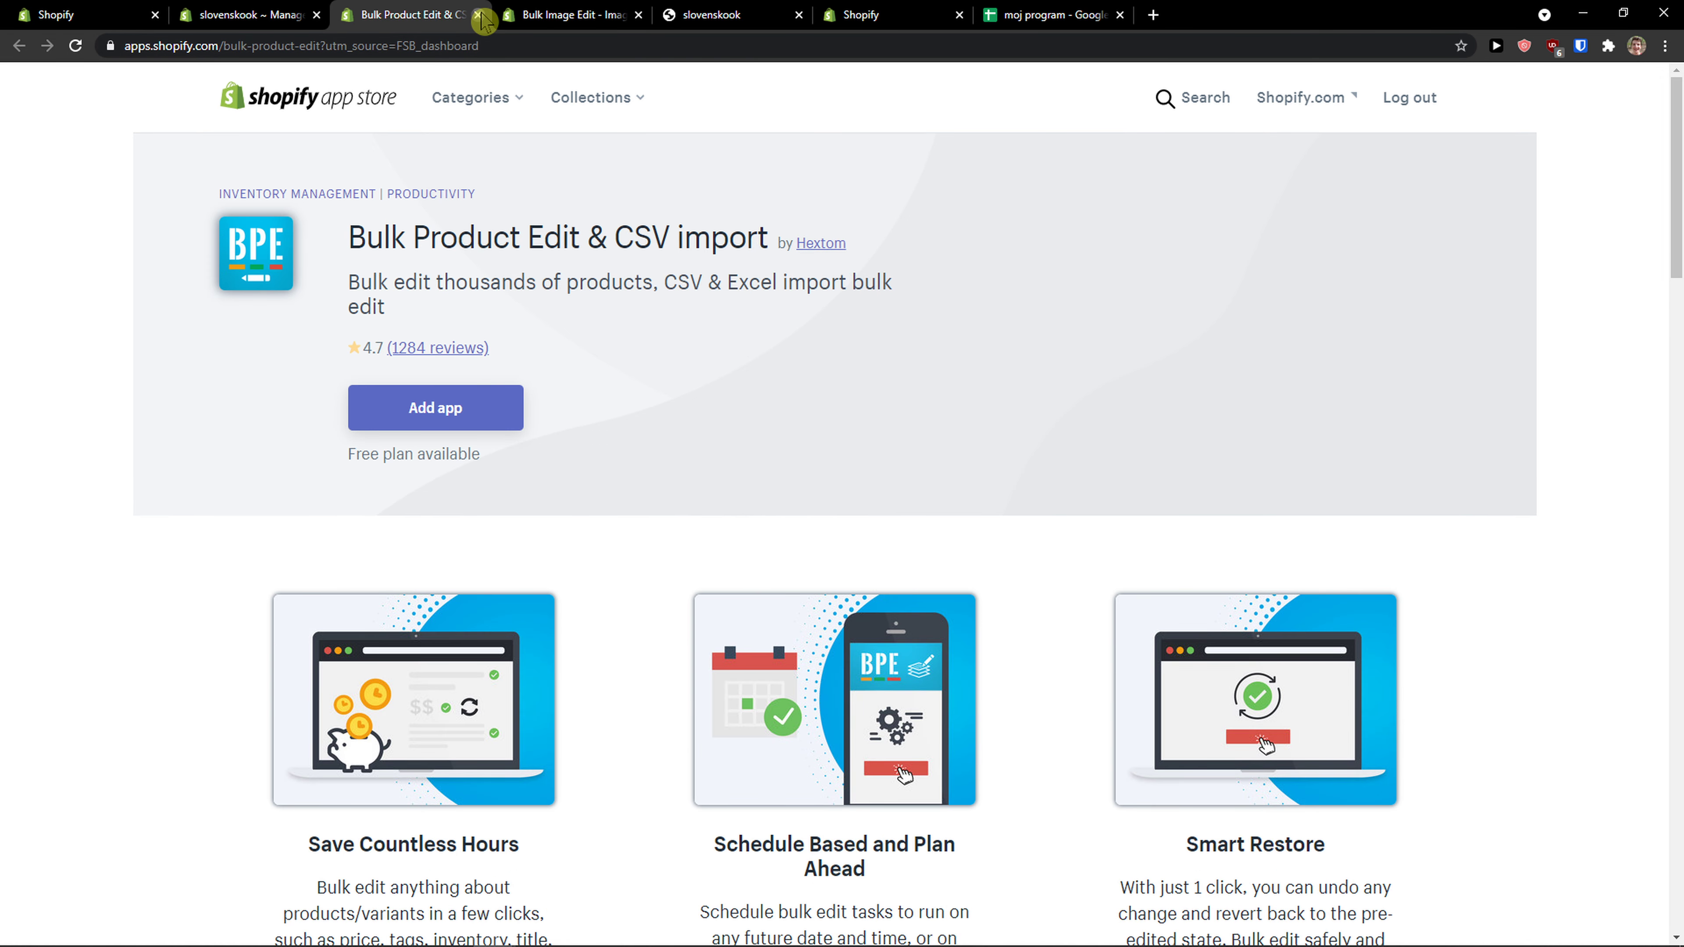
click(477, 15)
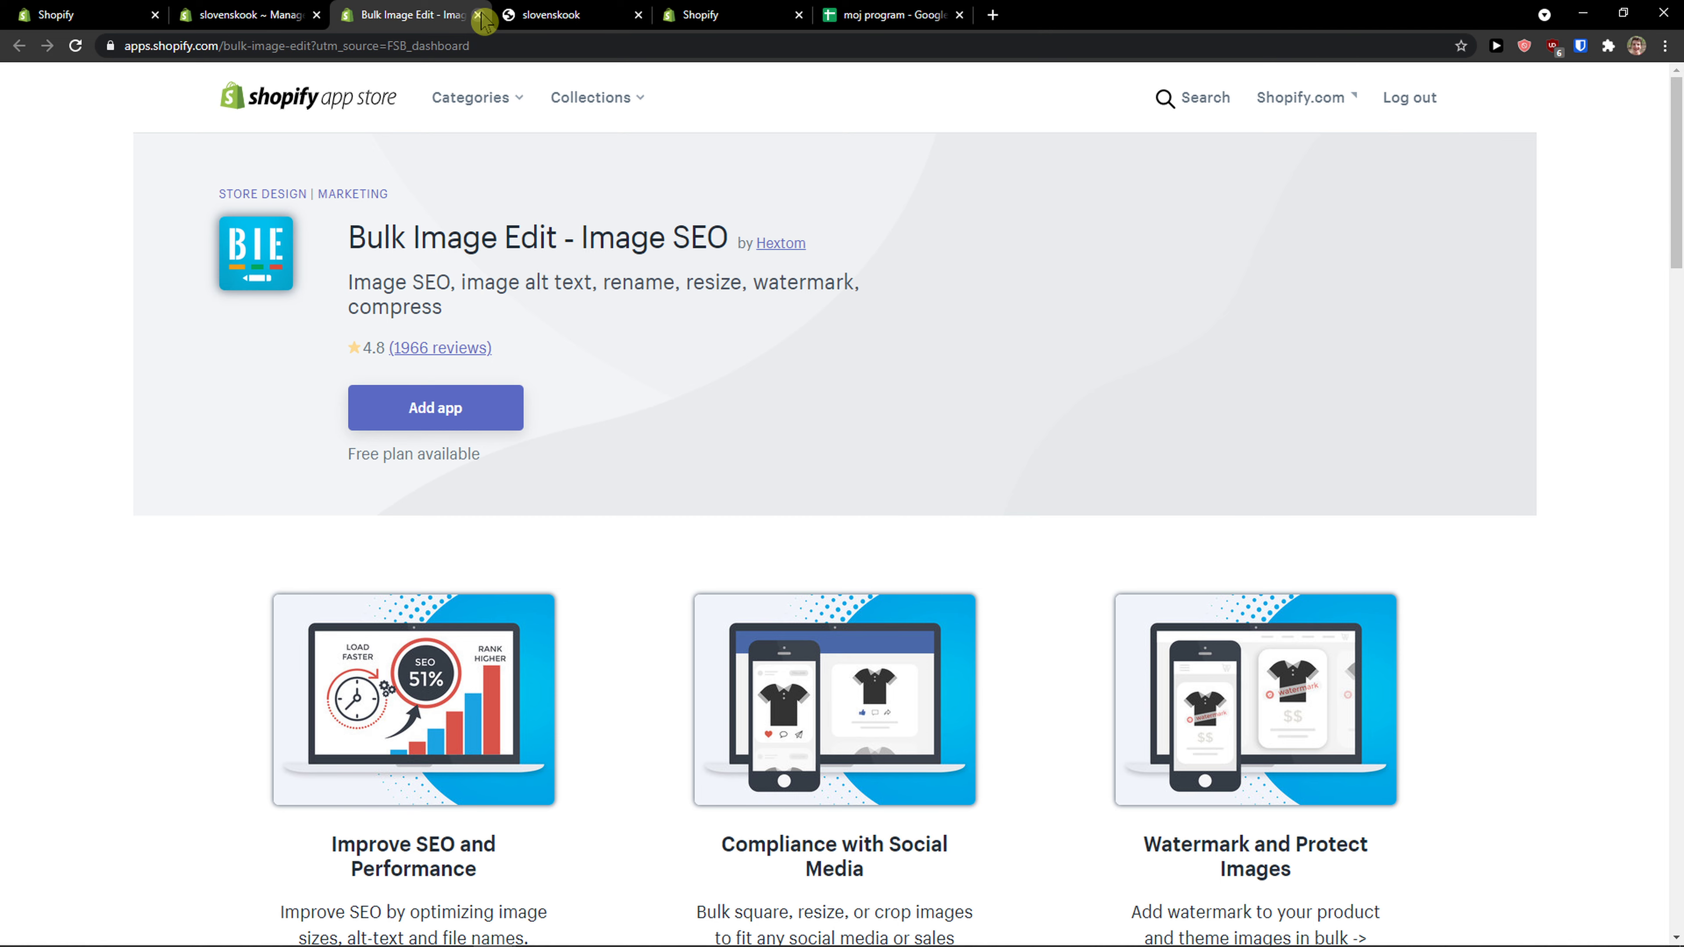
key(ctrl+shift+t)
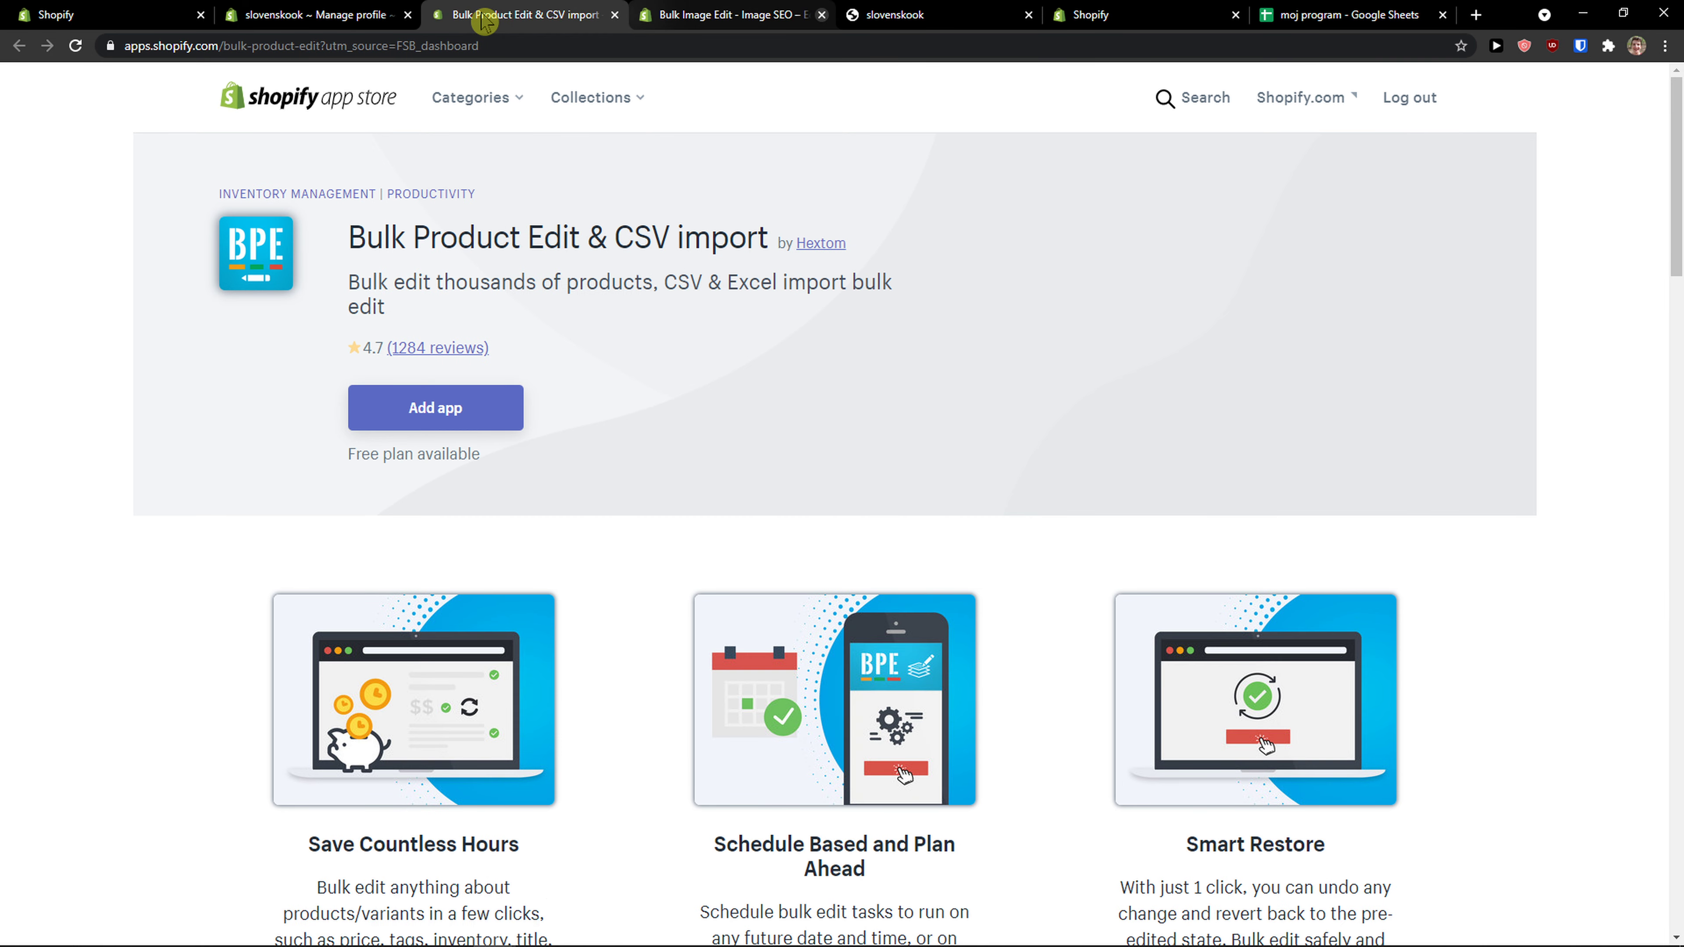
Step: Go to the live slovenskook storefront, reload it, and check the free shipping bar while scrolling through the home page
click(1074, 16)
scroll(873, 207, down, 3)
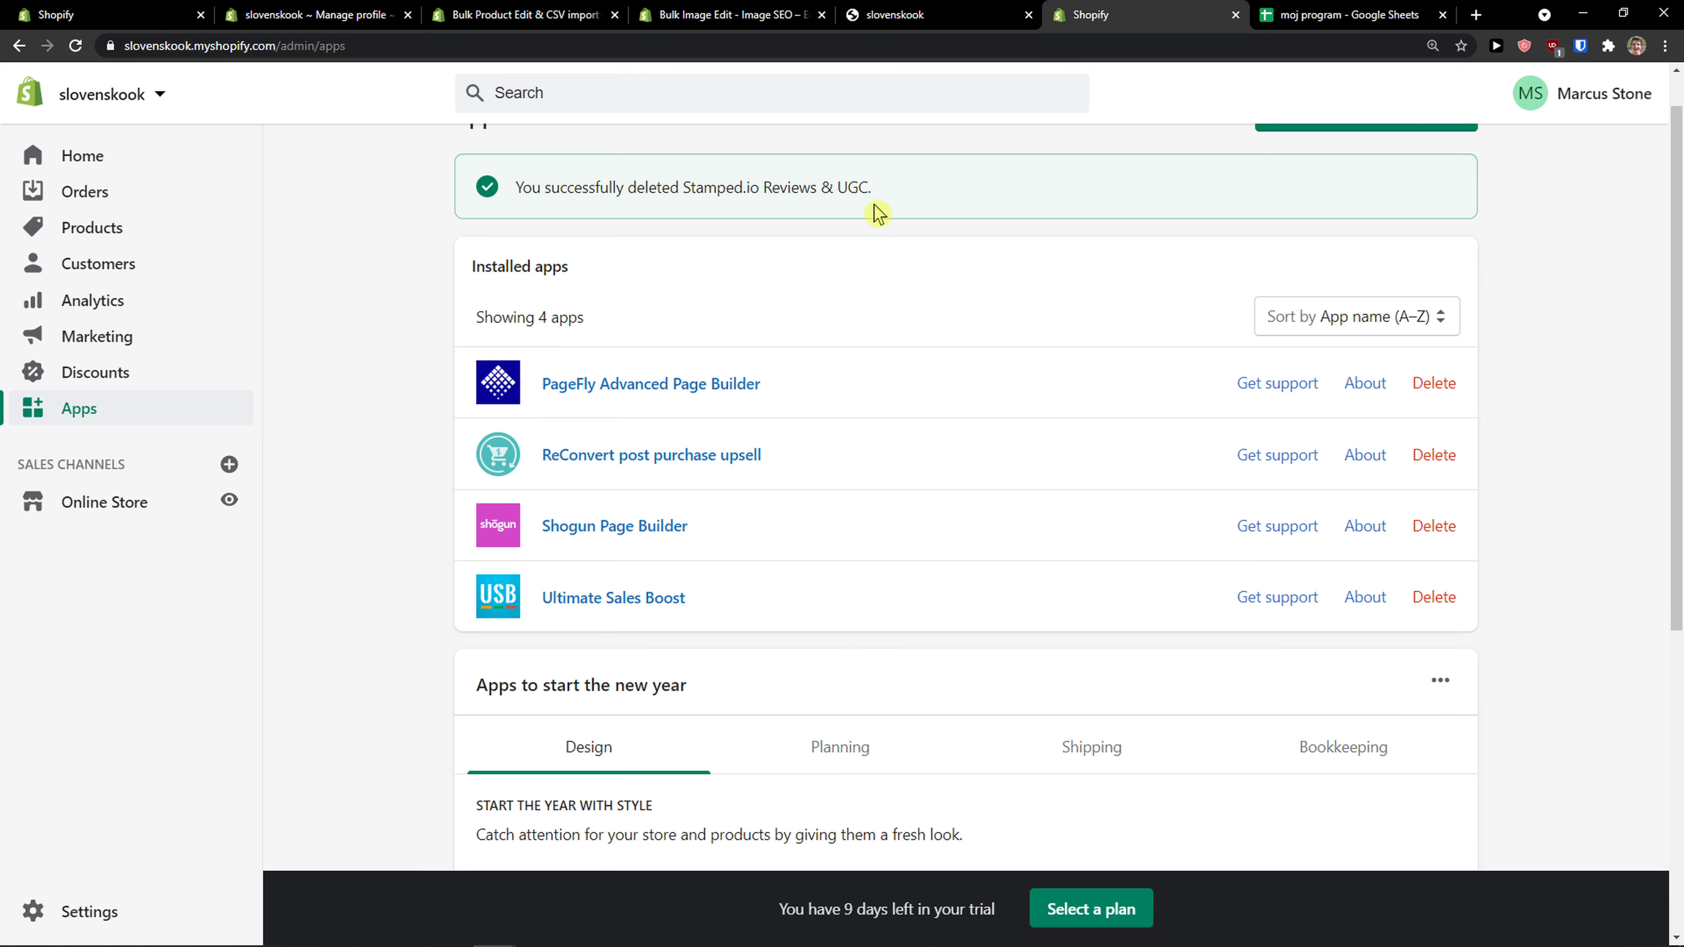
scroll(755, 176, up, 2)
click(731, 12)
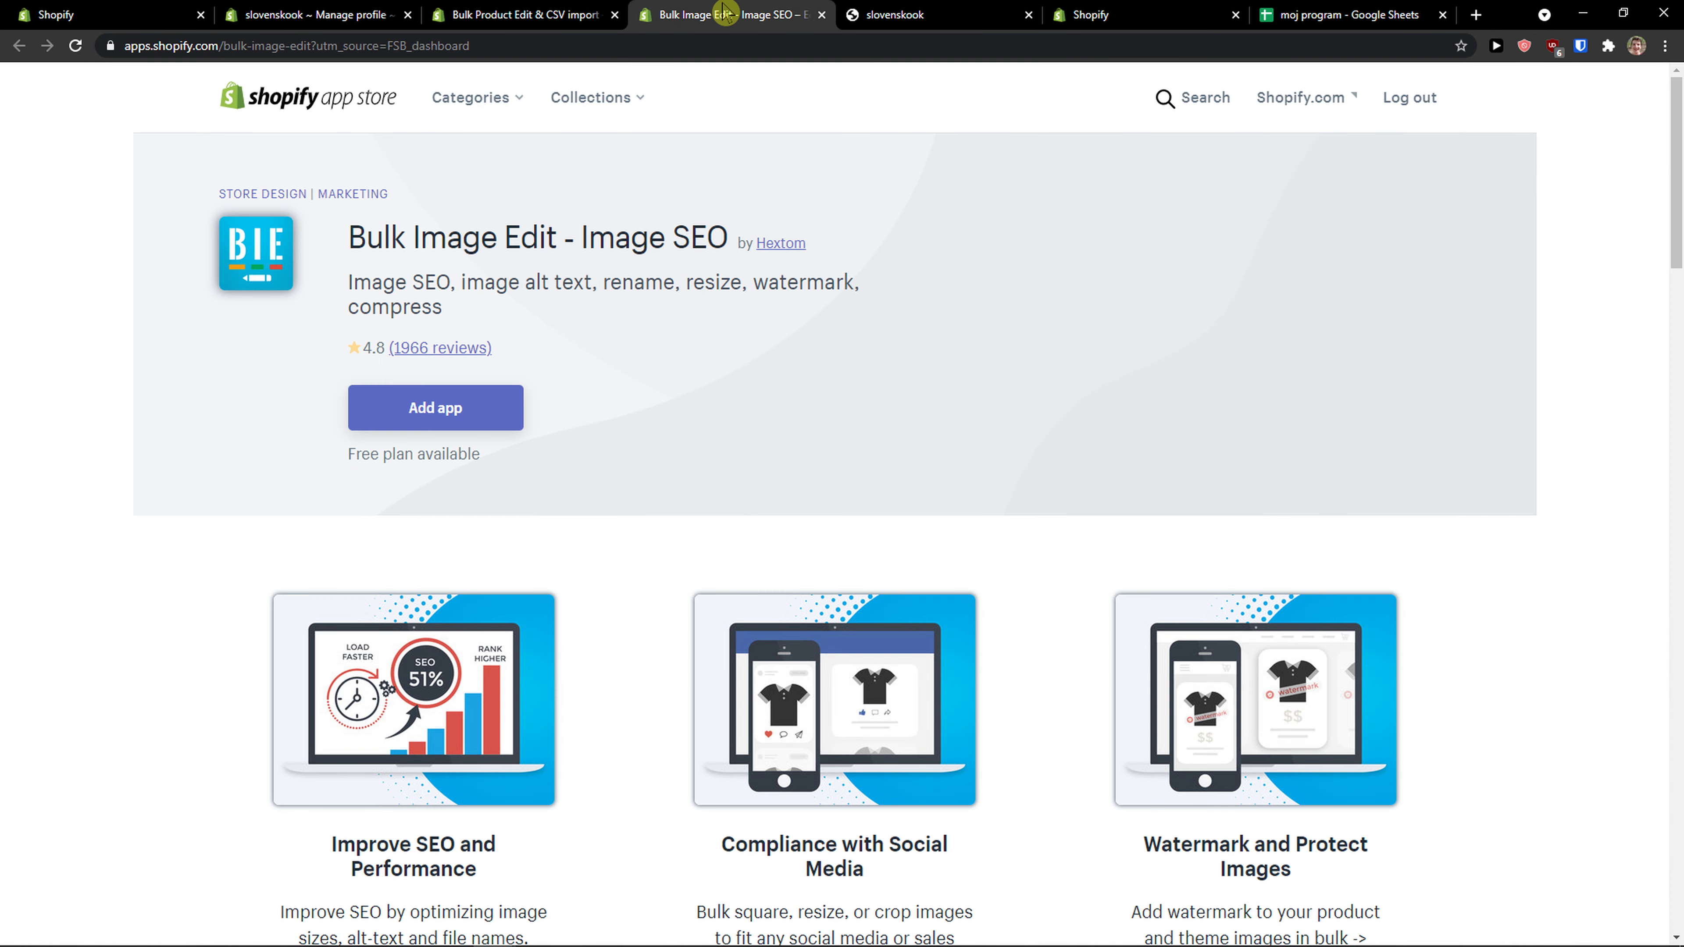
click(888, 13)
click(74, 49)
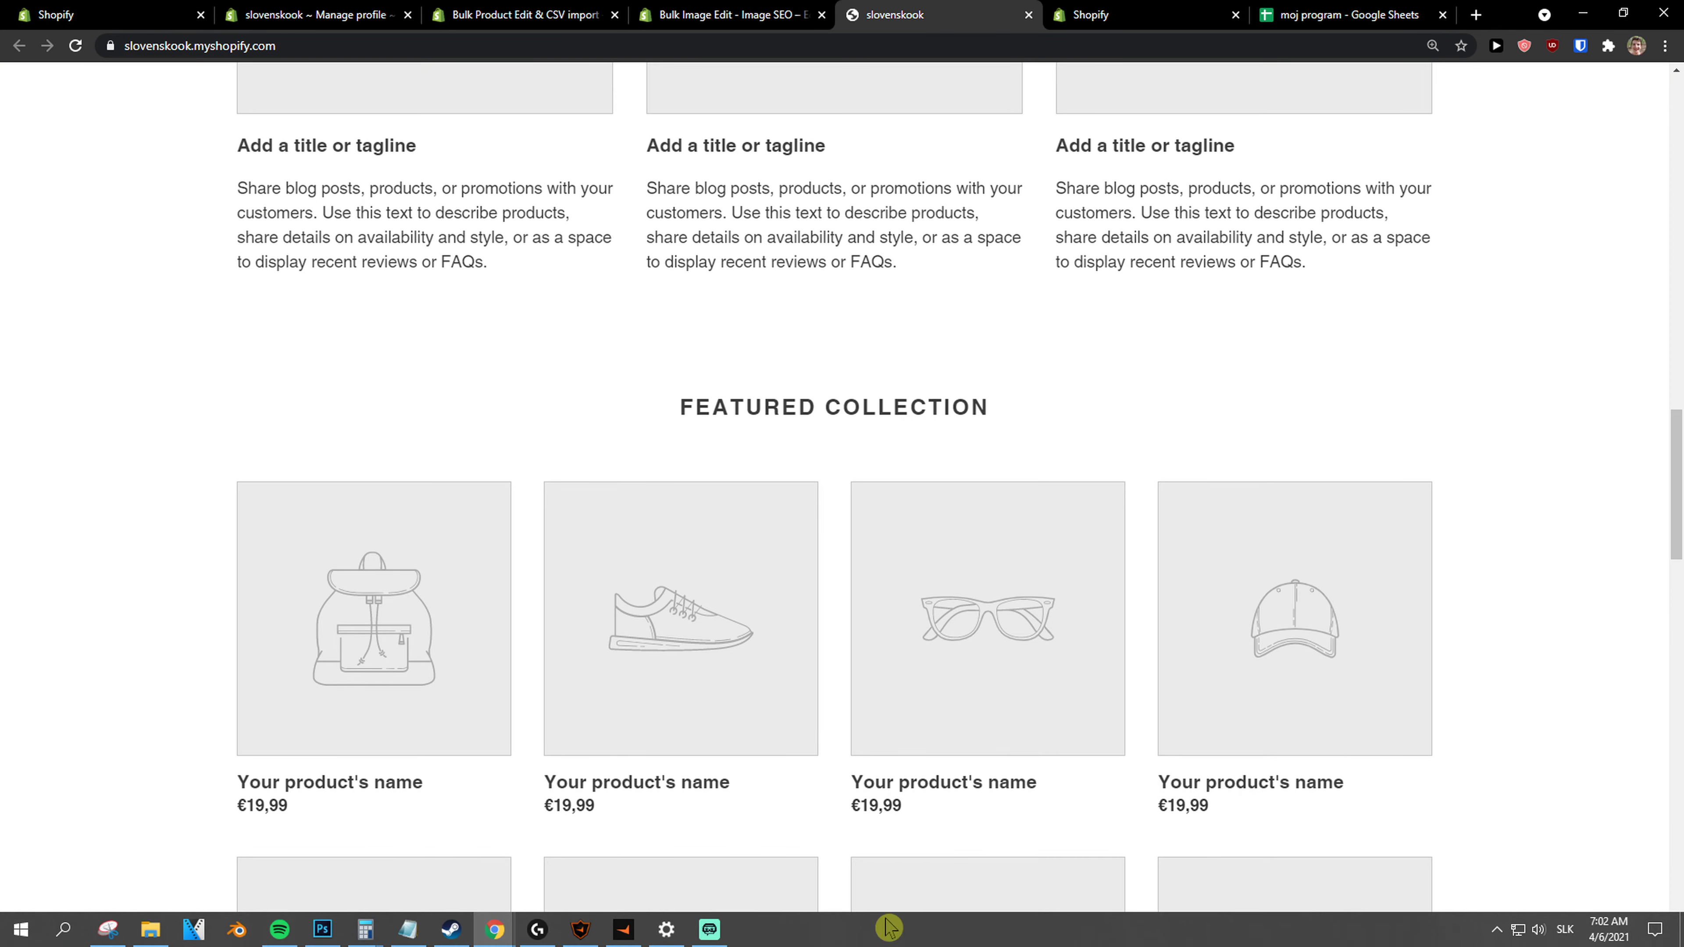
scroll(955, 696, down, 8)
scroll(1187, 584, up, 20)
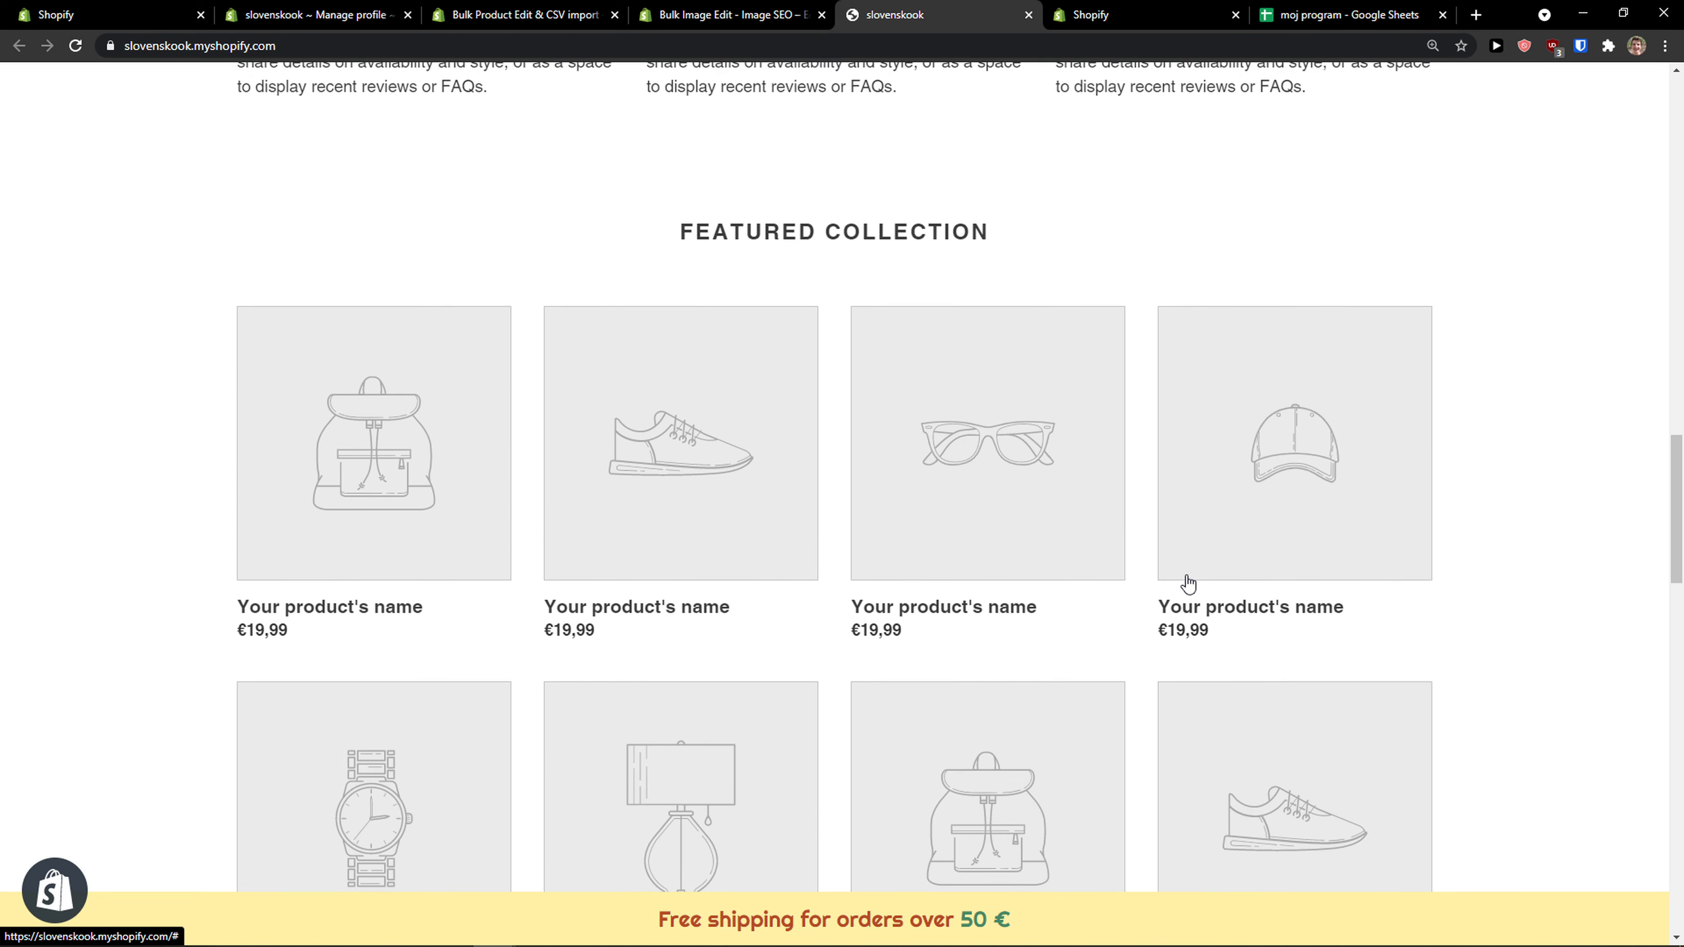
scroll(1187, 584, up, 12)
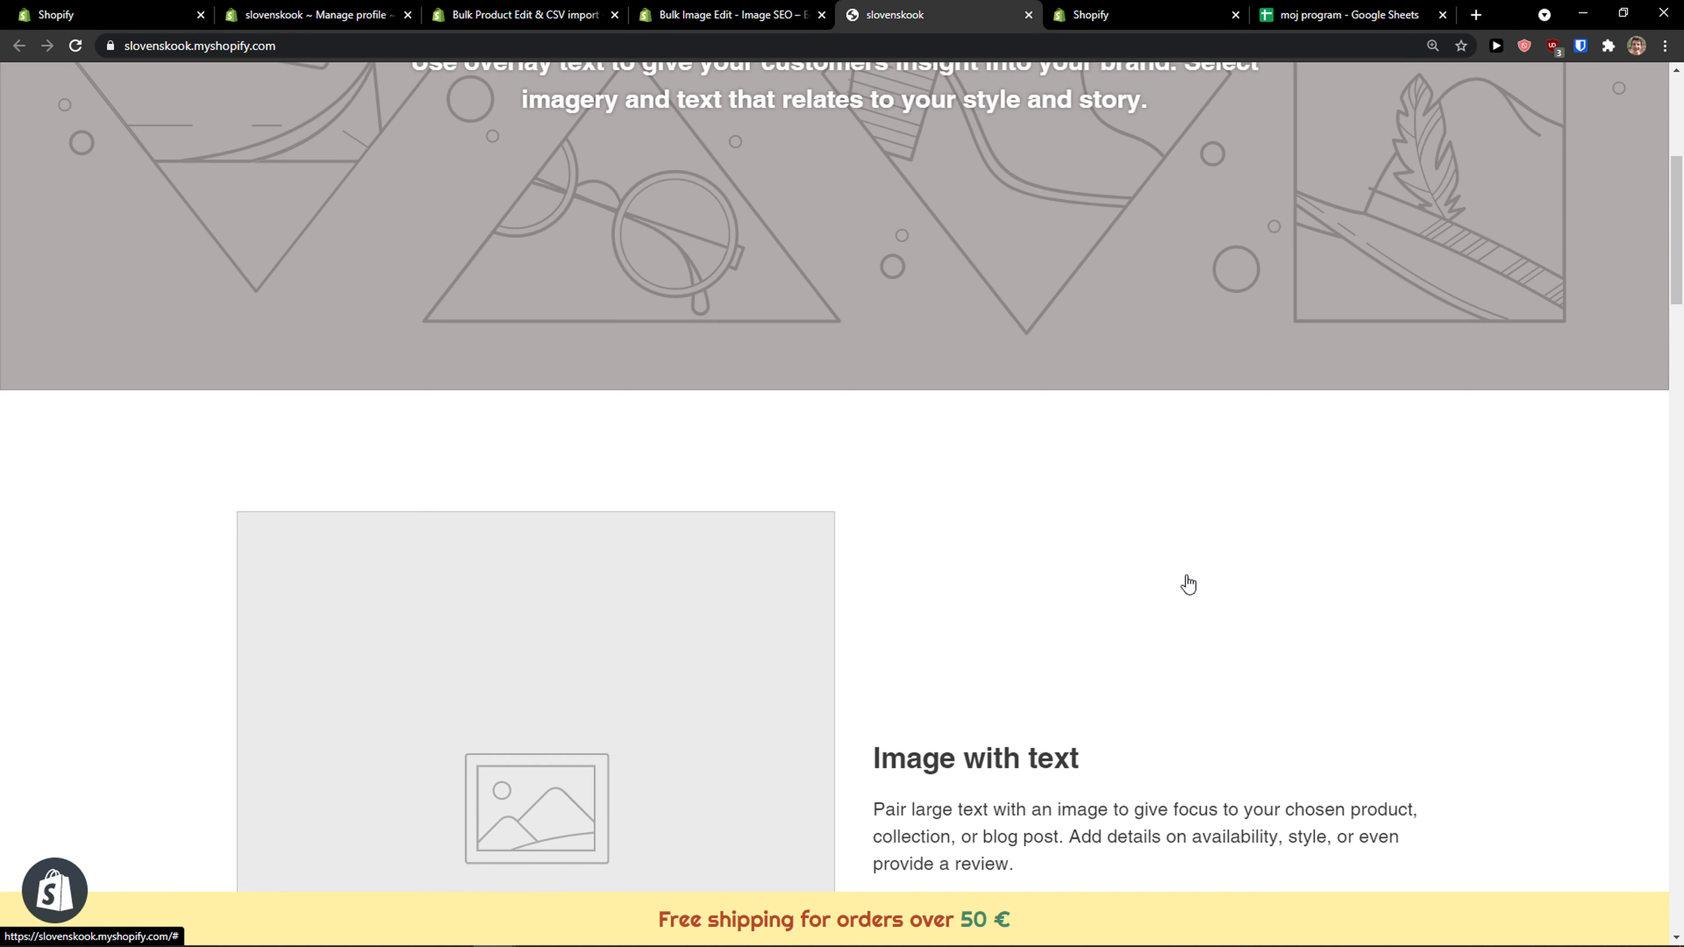
Step: Return to the Free Shipping Bar dashboard and look over the free shipping setup instructions
click(109, 14)
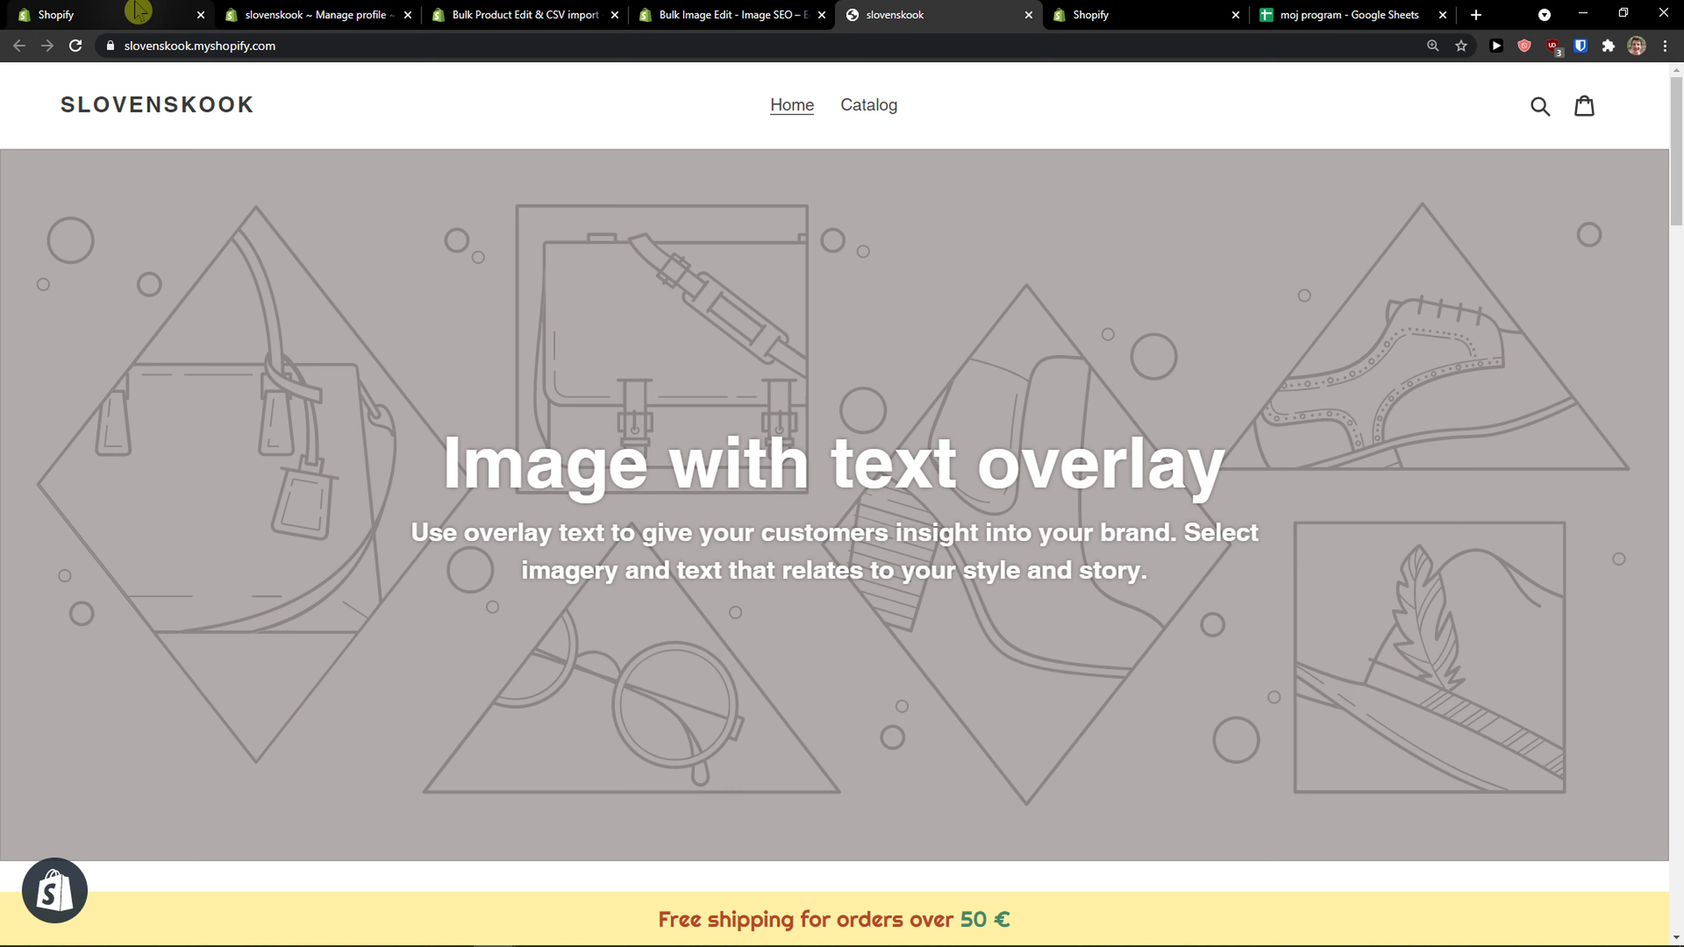
scroll(496, 413, down, 1)
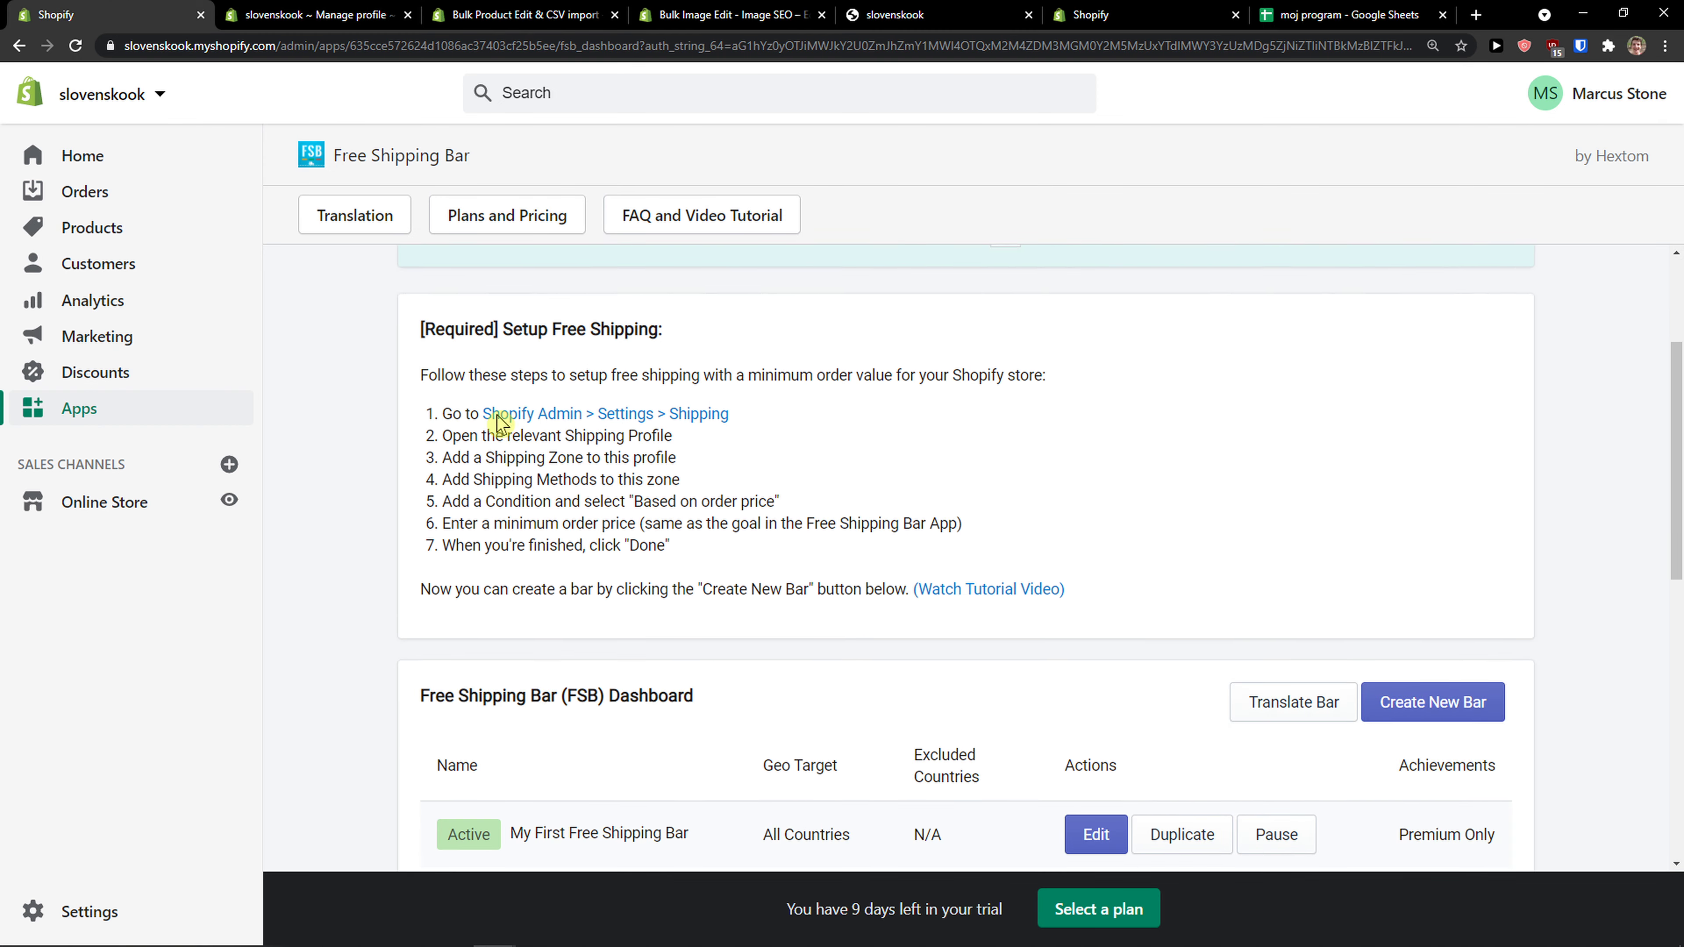
click(1482, 11)
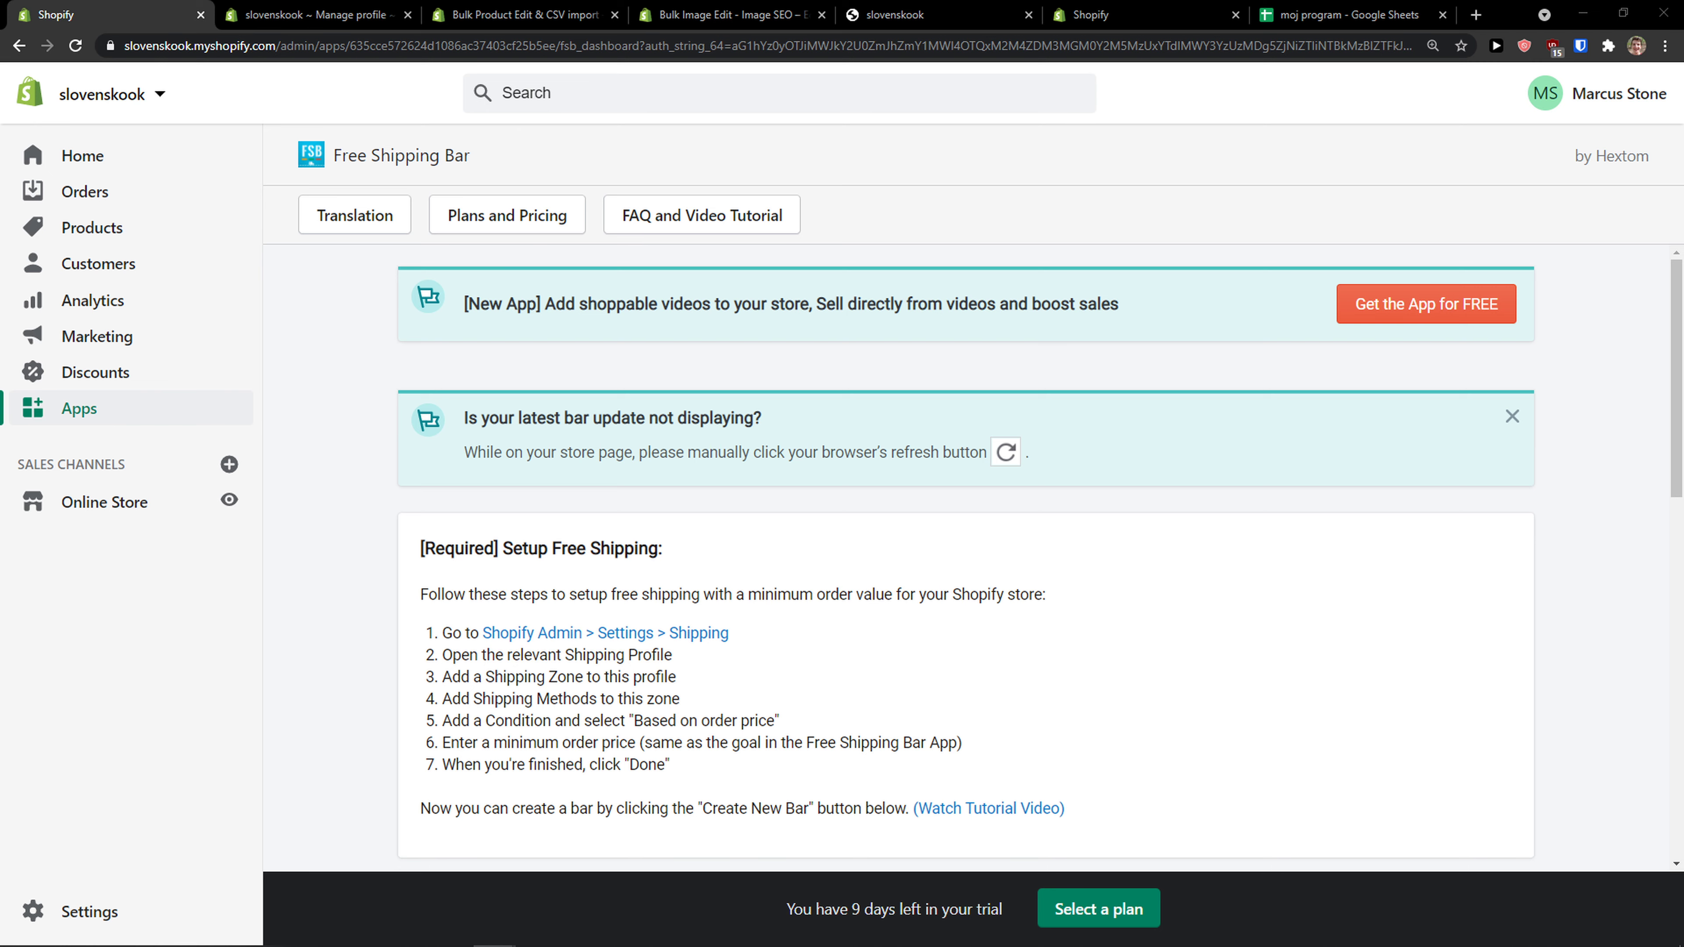
Step: Show the store's installed apps and open Ultimate Sales Boost to view its campaign dashboard
click(79, 418)
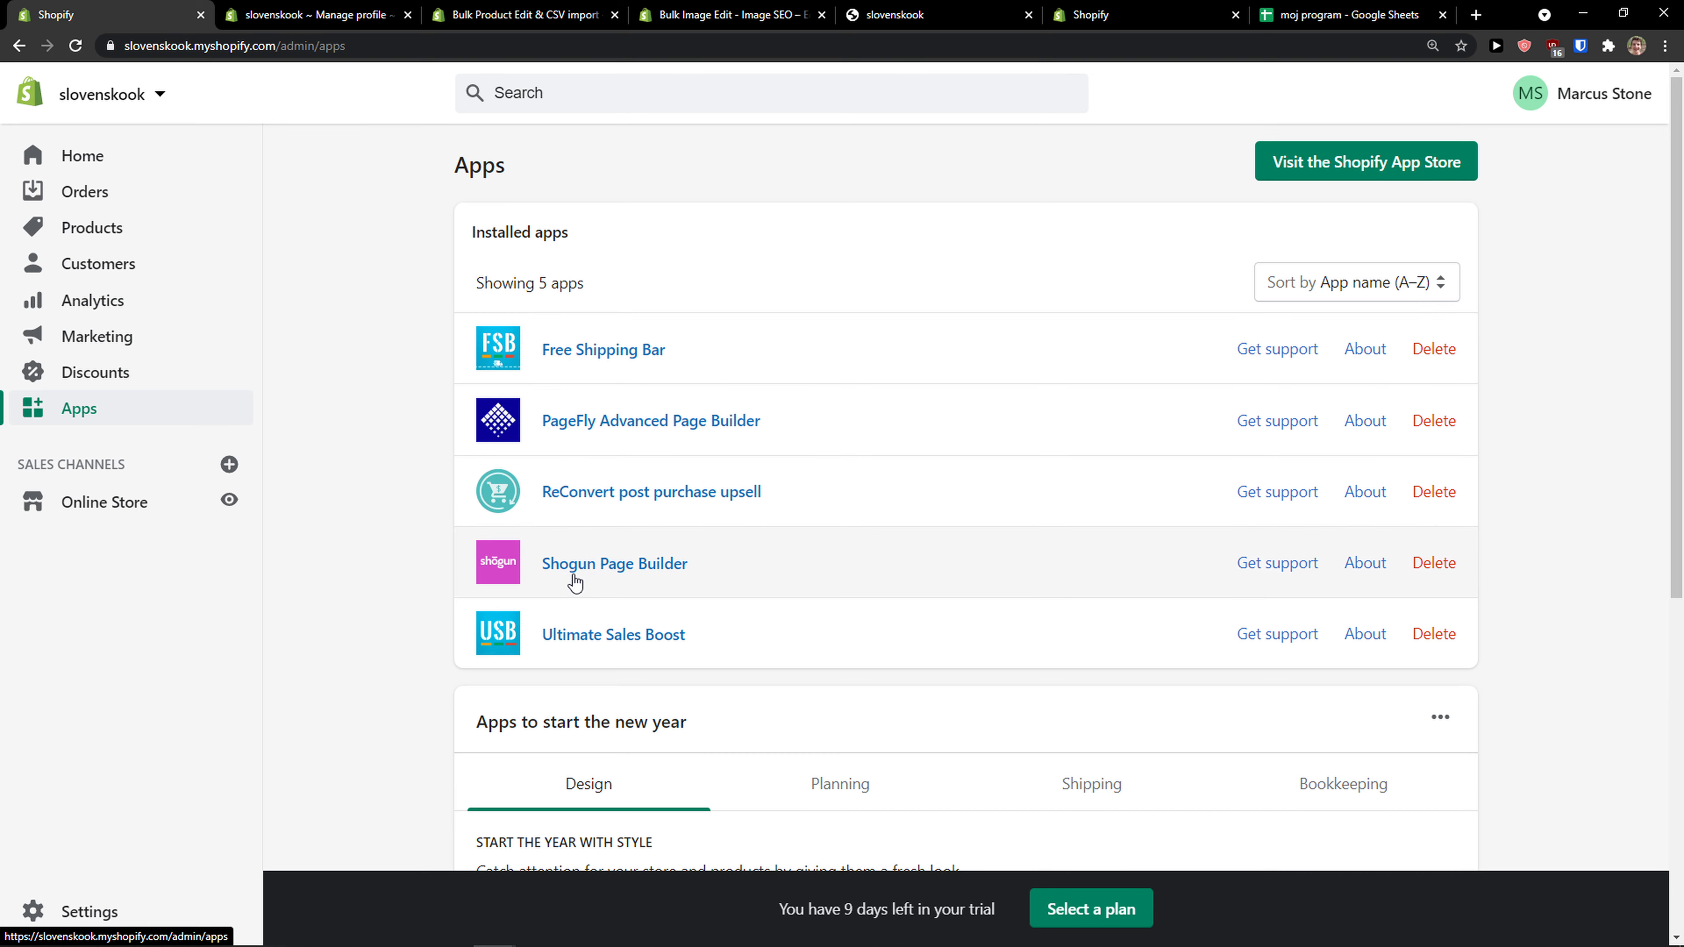
scroll(587, 590, down, 2)
scroll(587, 590, down, 2)
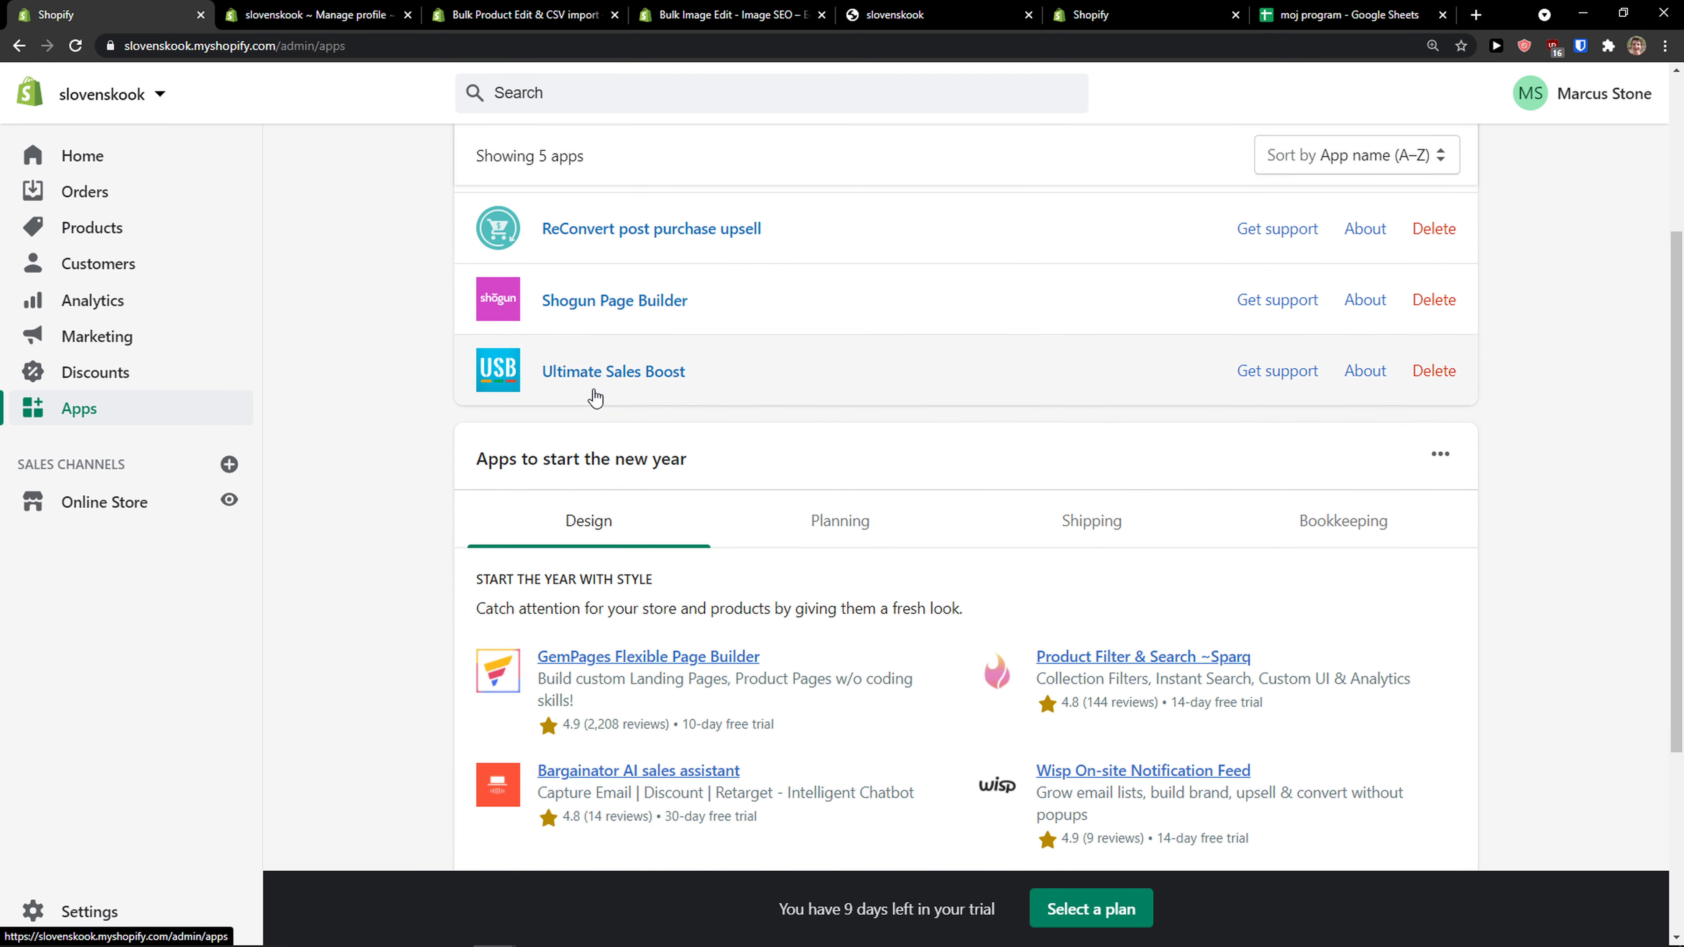
click(556, 376)
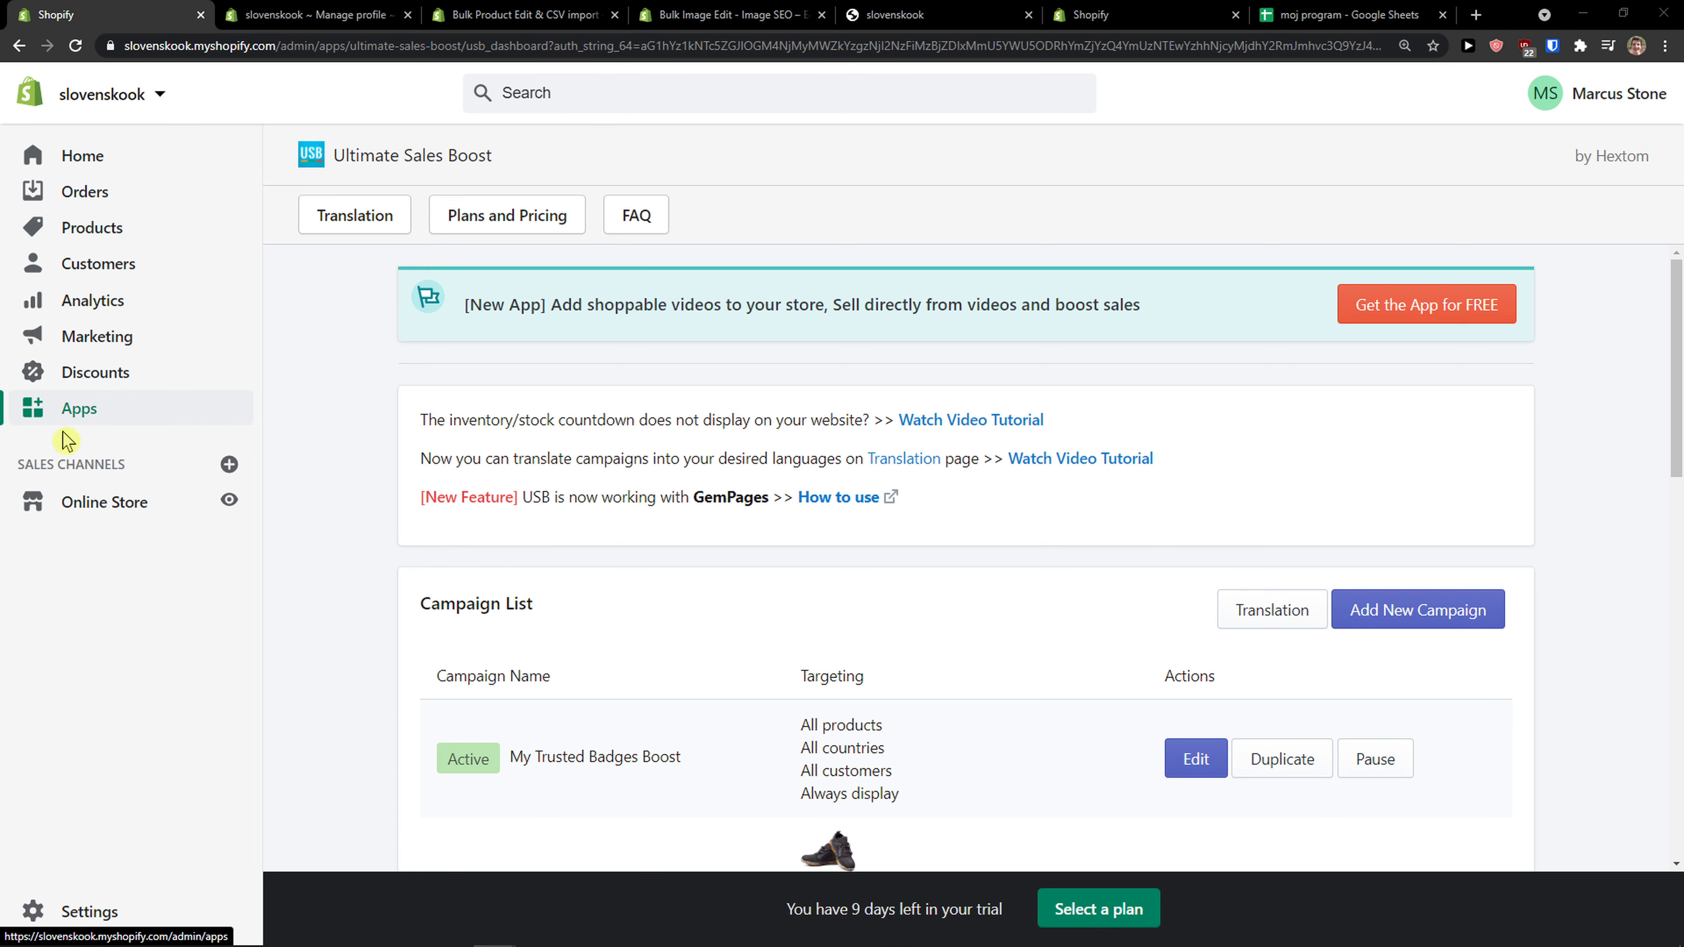
Step: Go from the store's installed apps to the Shopify App Store and search for "loox"
click(68, 417)
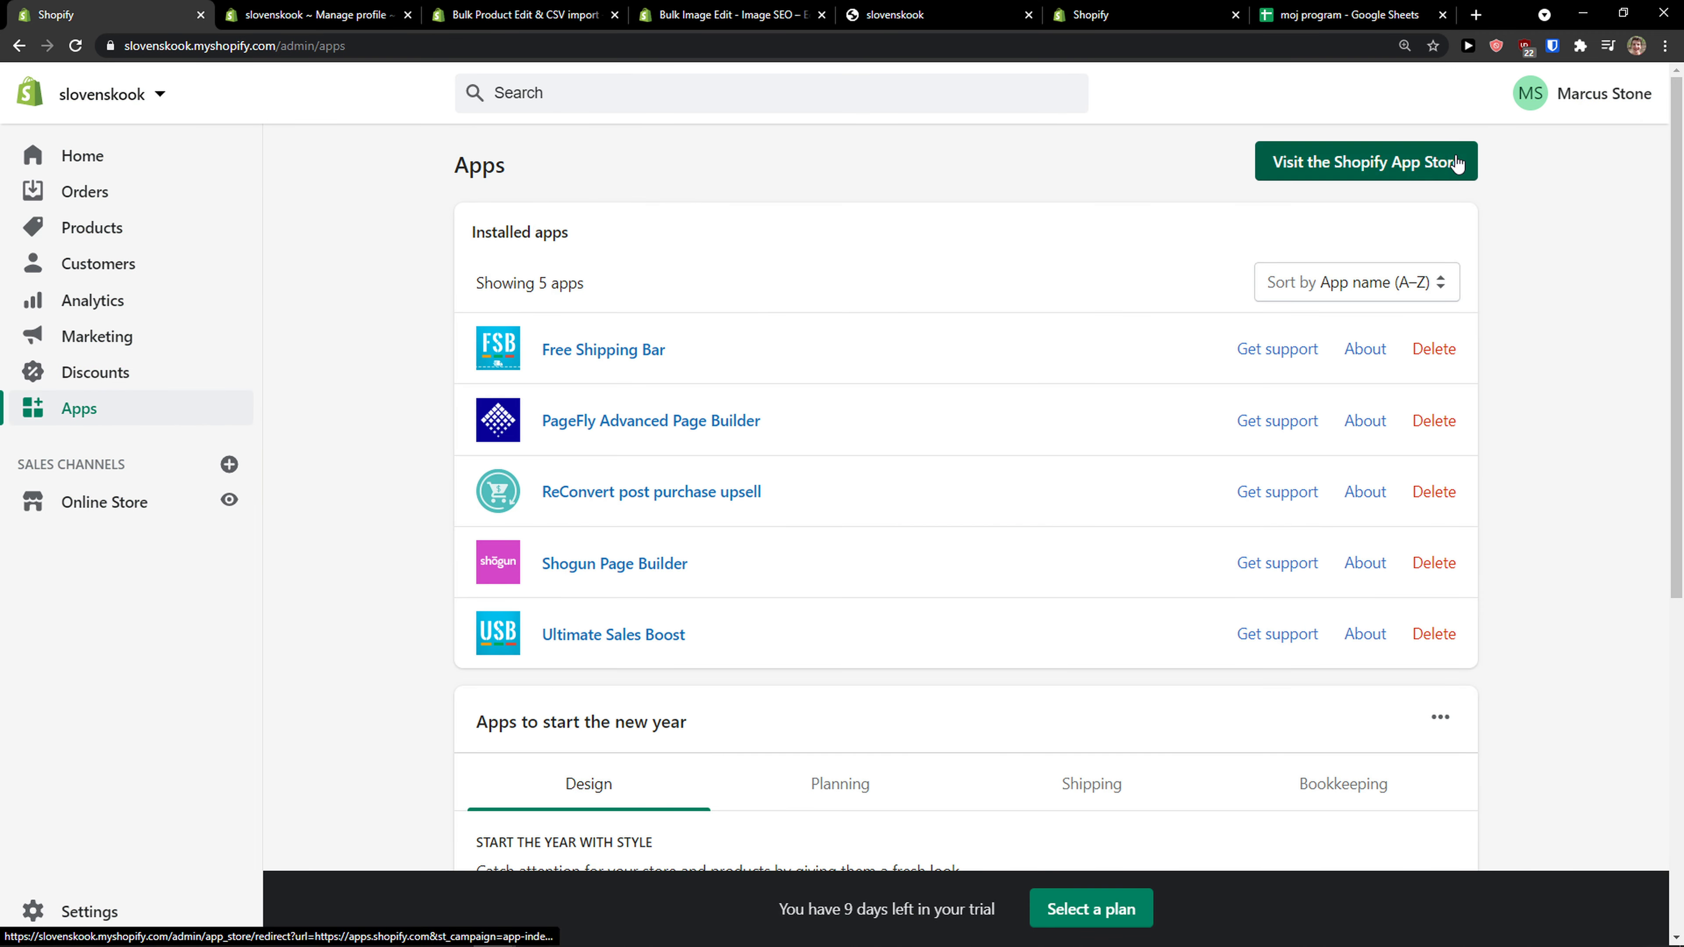
click(1456, 163)
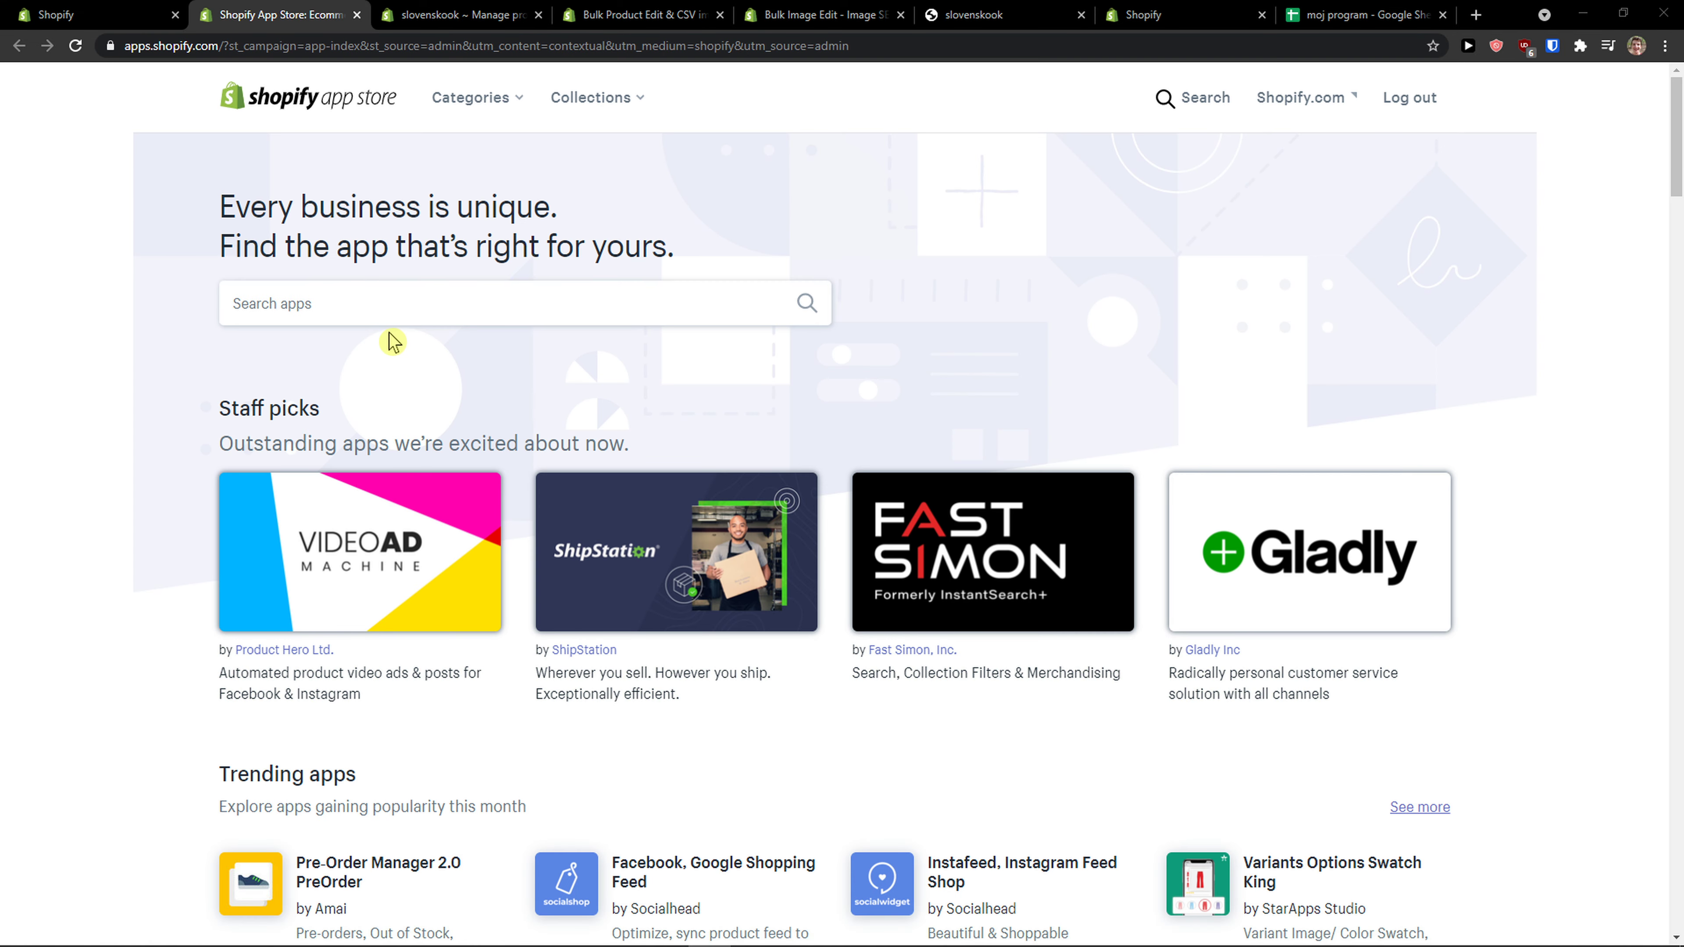
click(395, 306)
text(loox)
key(Return)
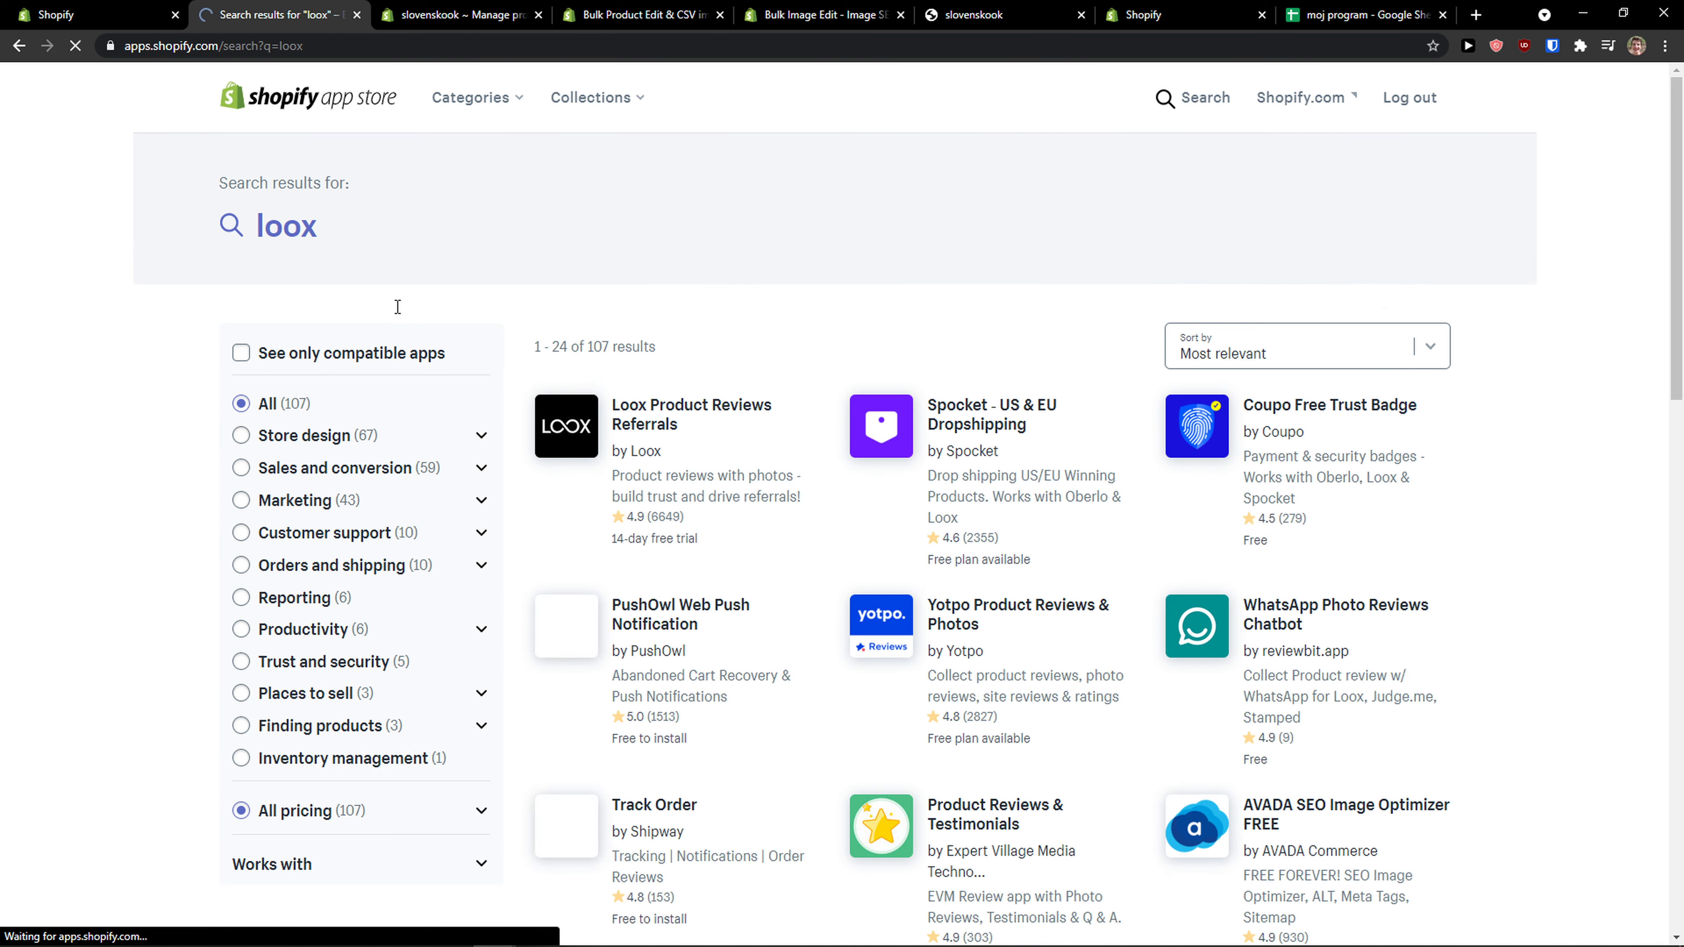
Step: Open the Loox Product Reviews Referrals listing and review its pricing and feature overview
click(630, 423)
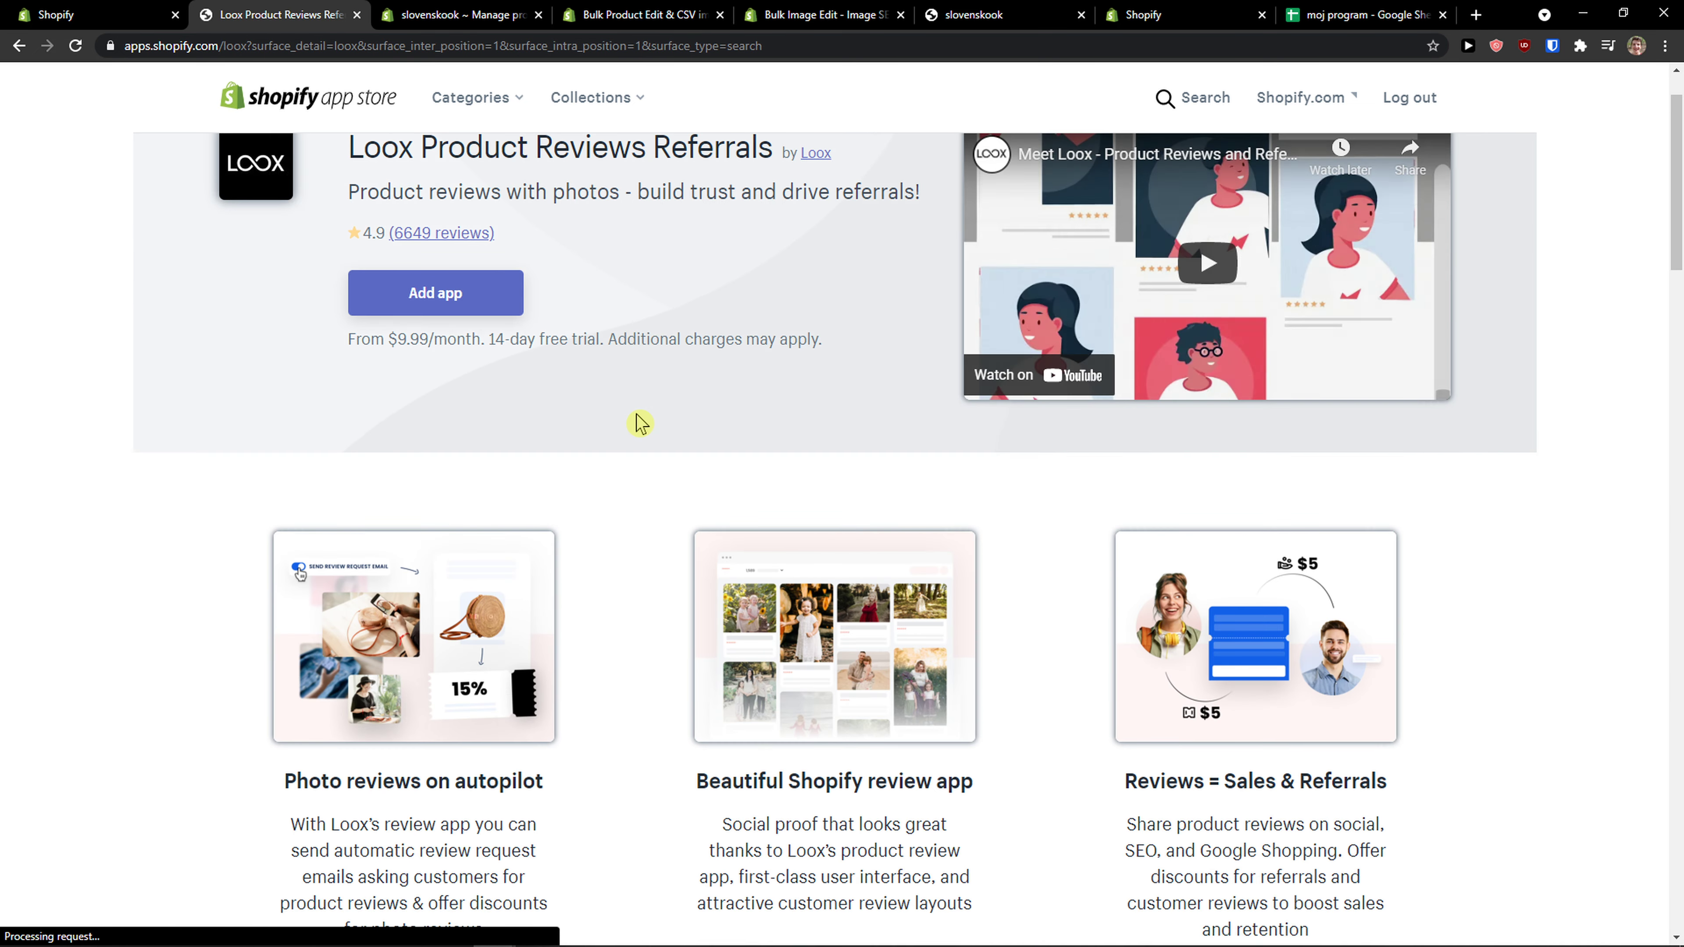
scroll(640, 421, up, 1)
scroll(640, 422, down, 2)
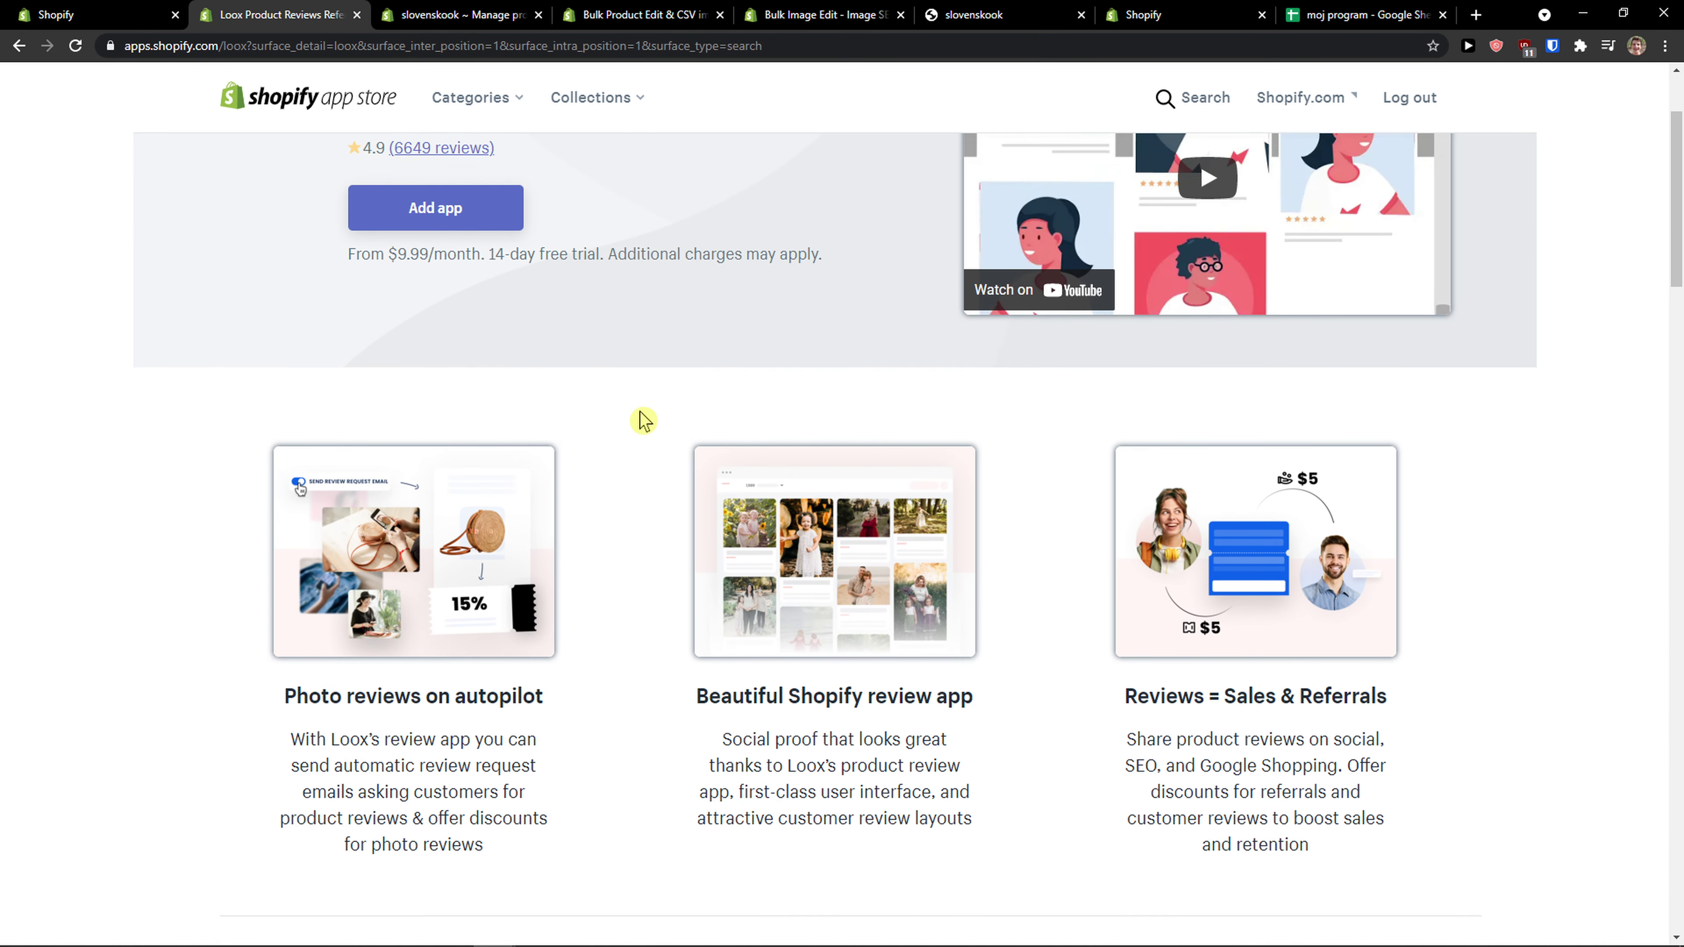
scroll(650, 415, up, 1)
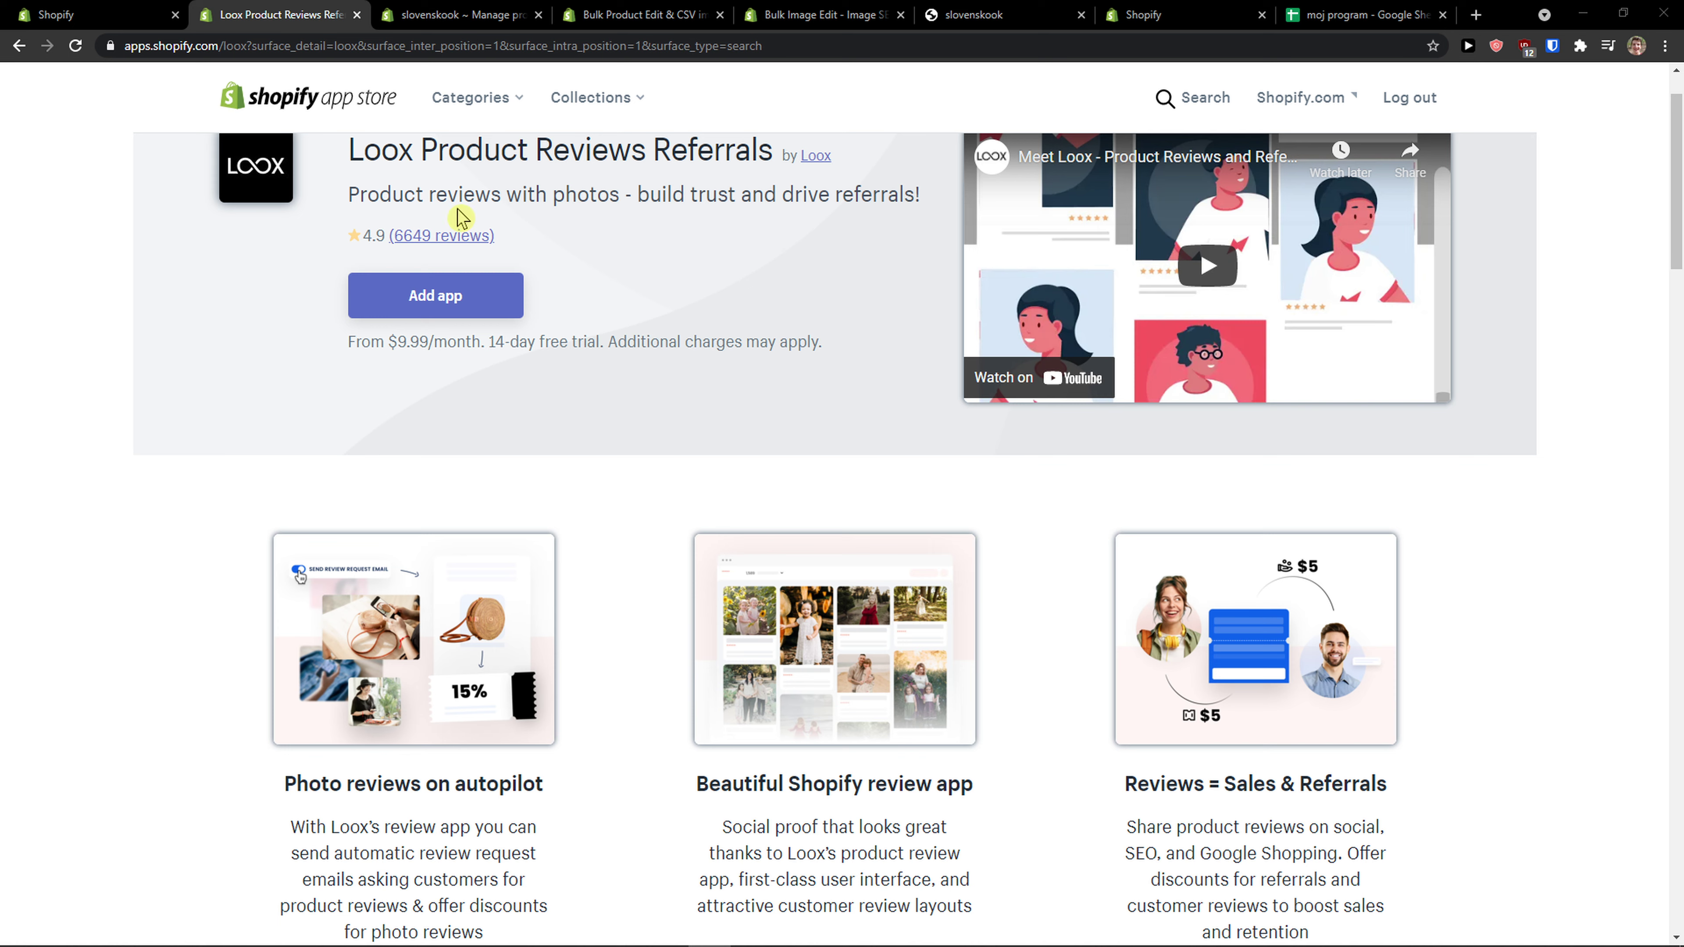
key(ctrl+4)
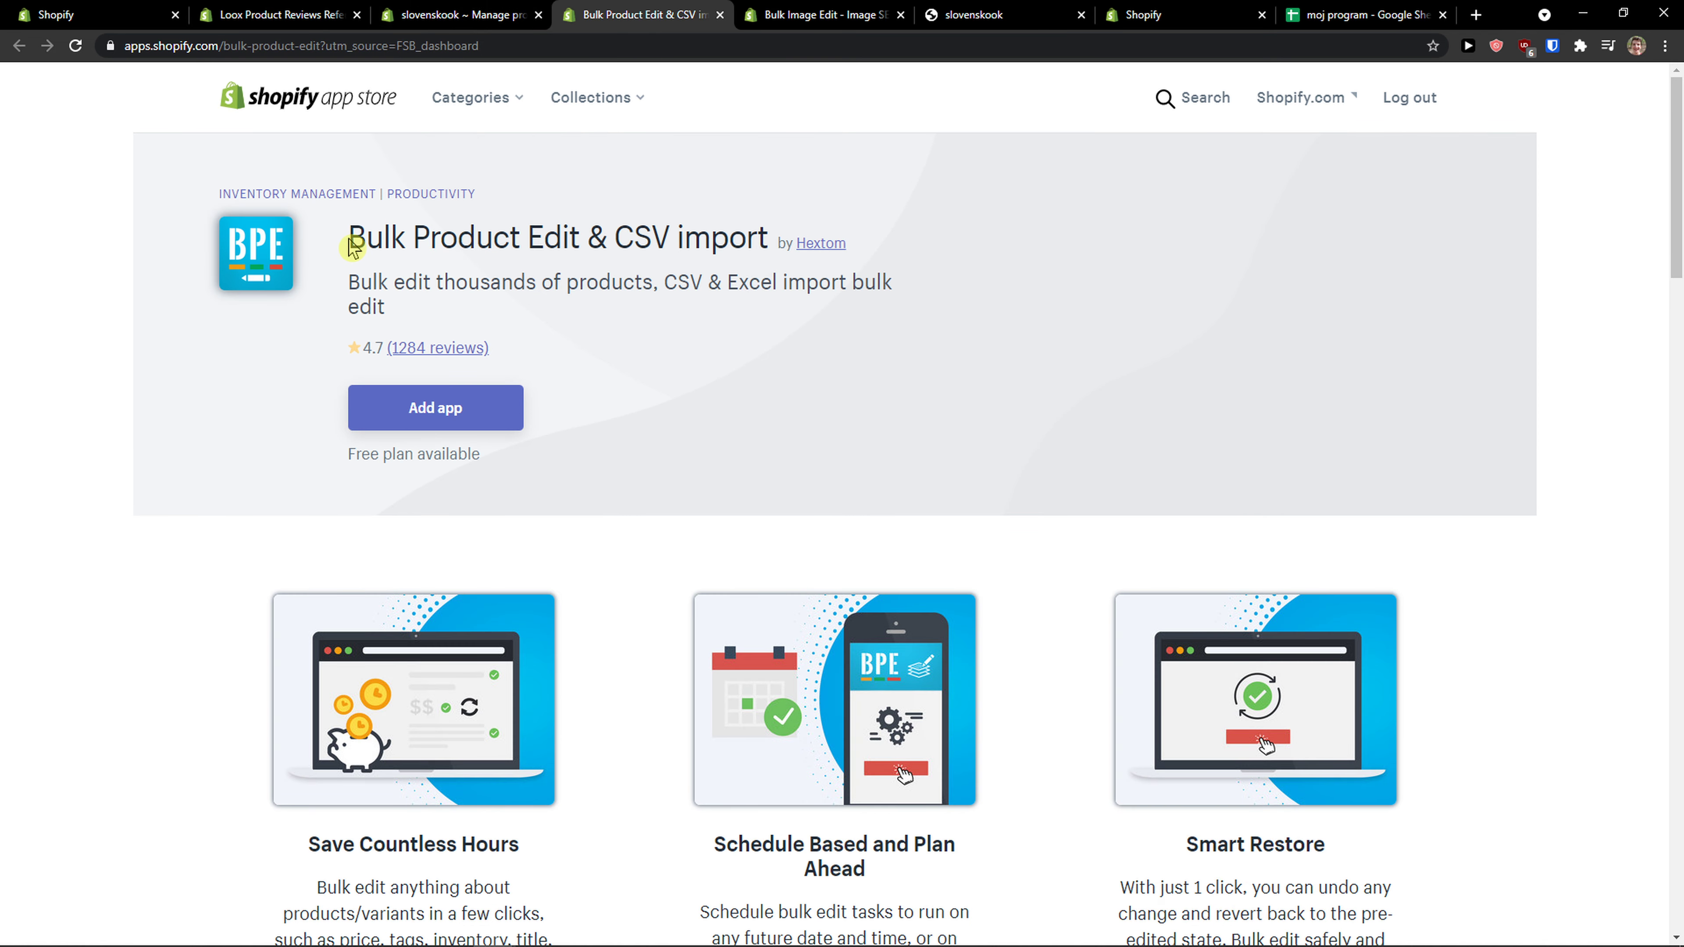
click(464, 15)
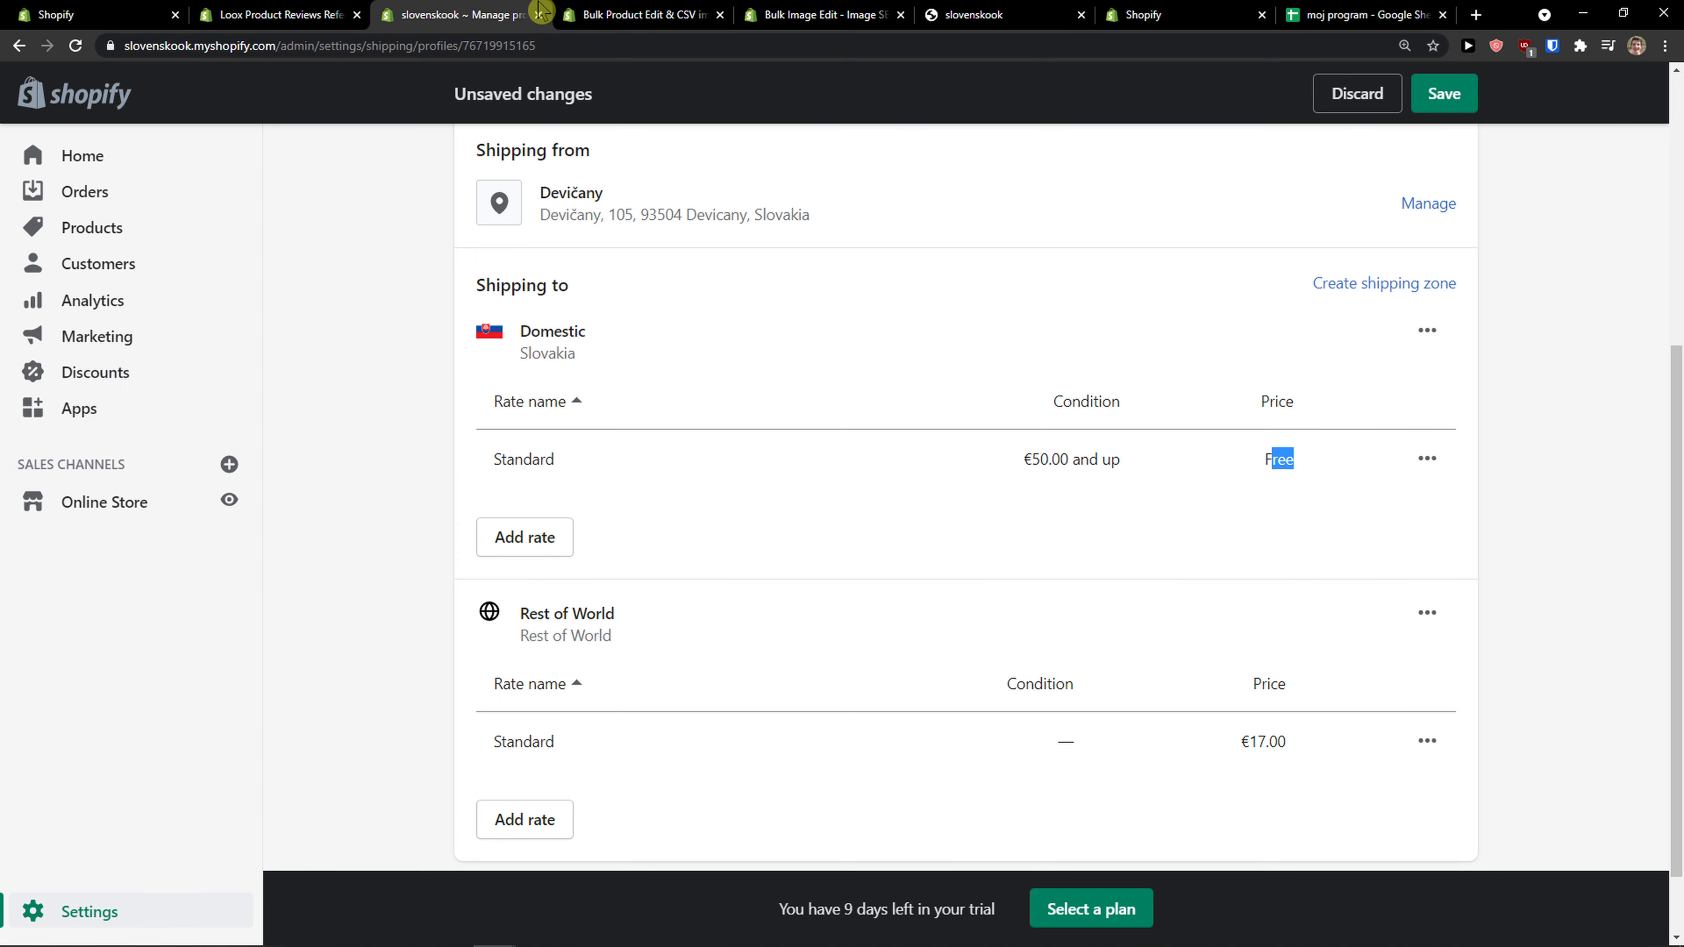
click(621, 13)
click(817, 11)
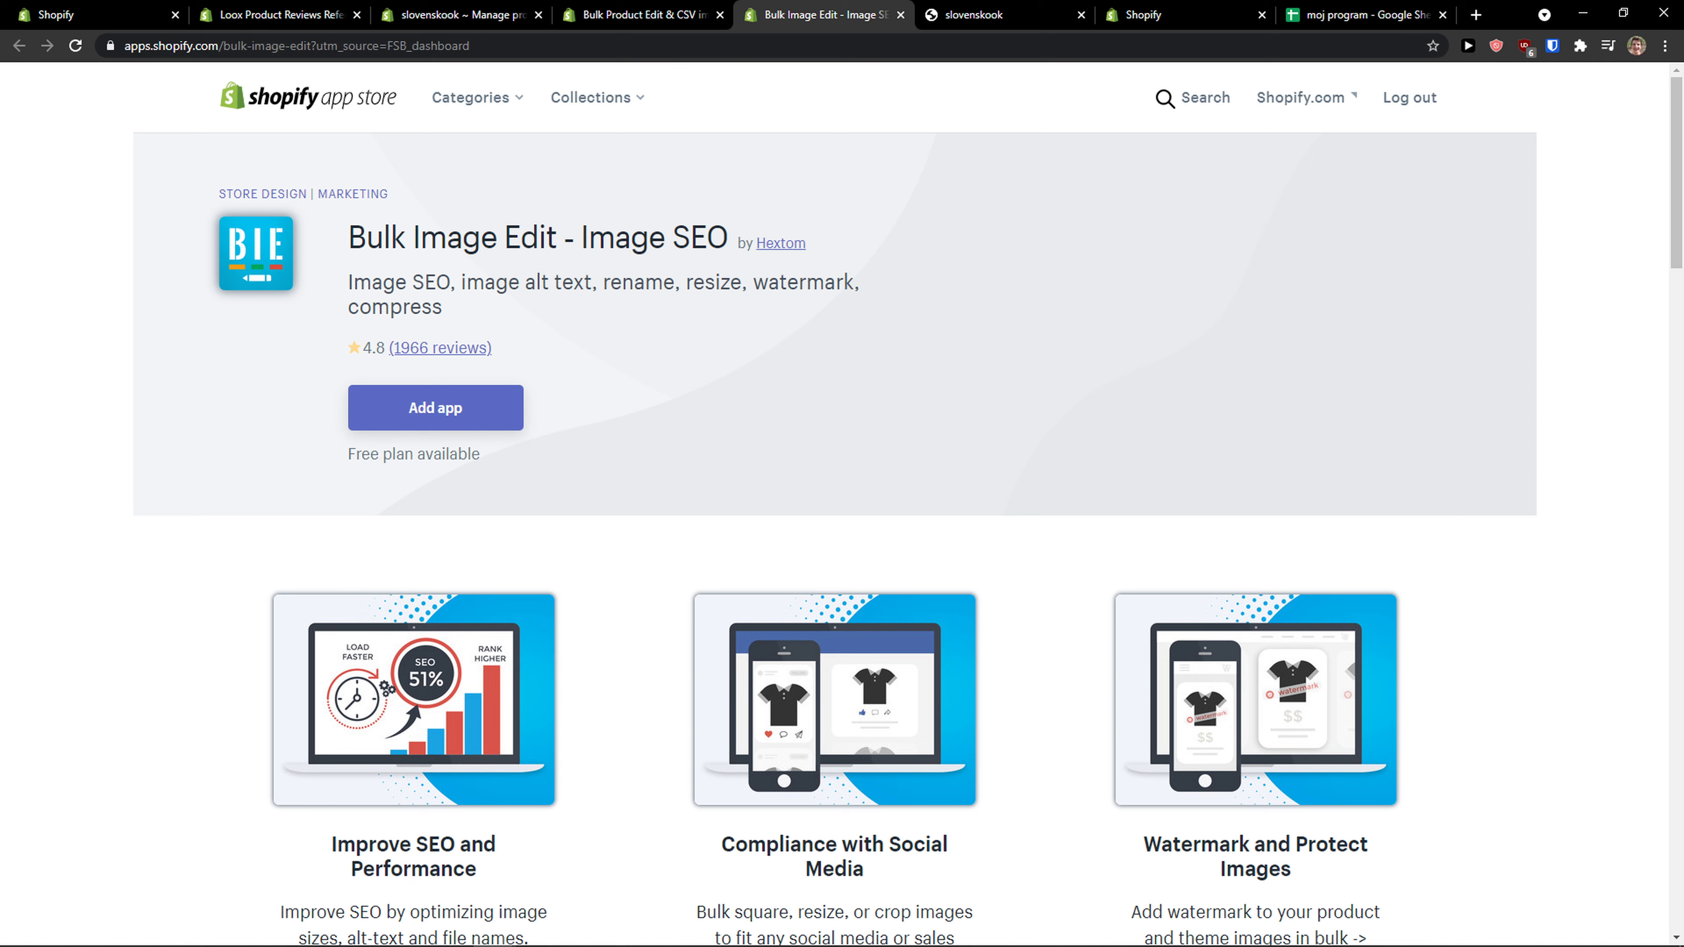